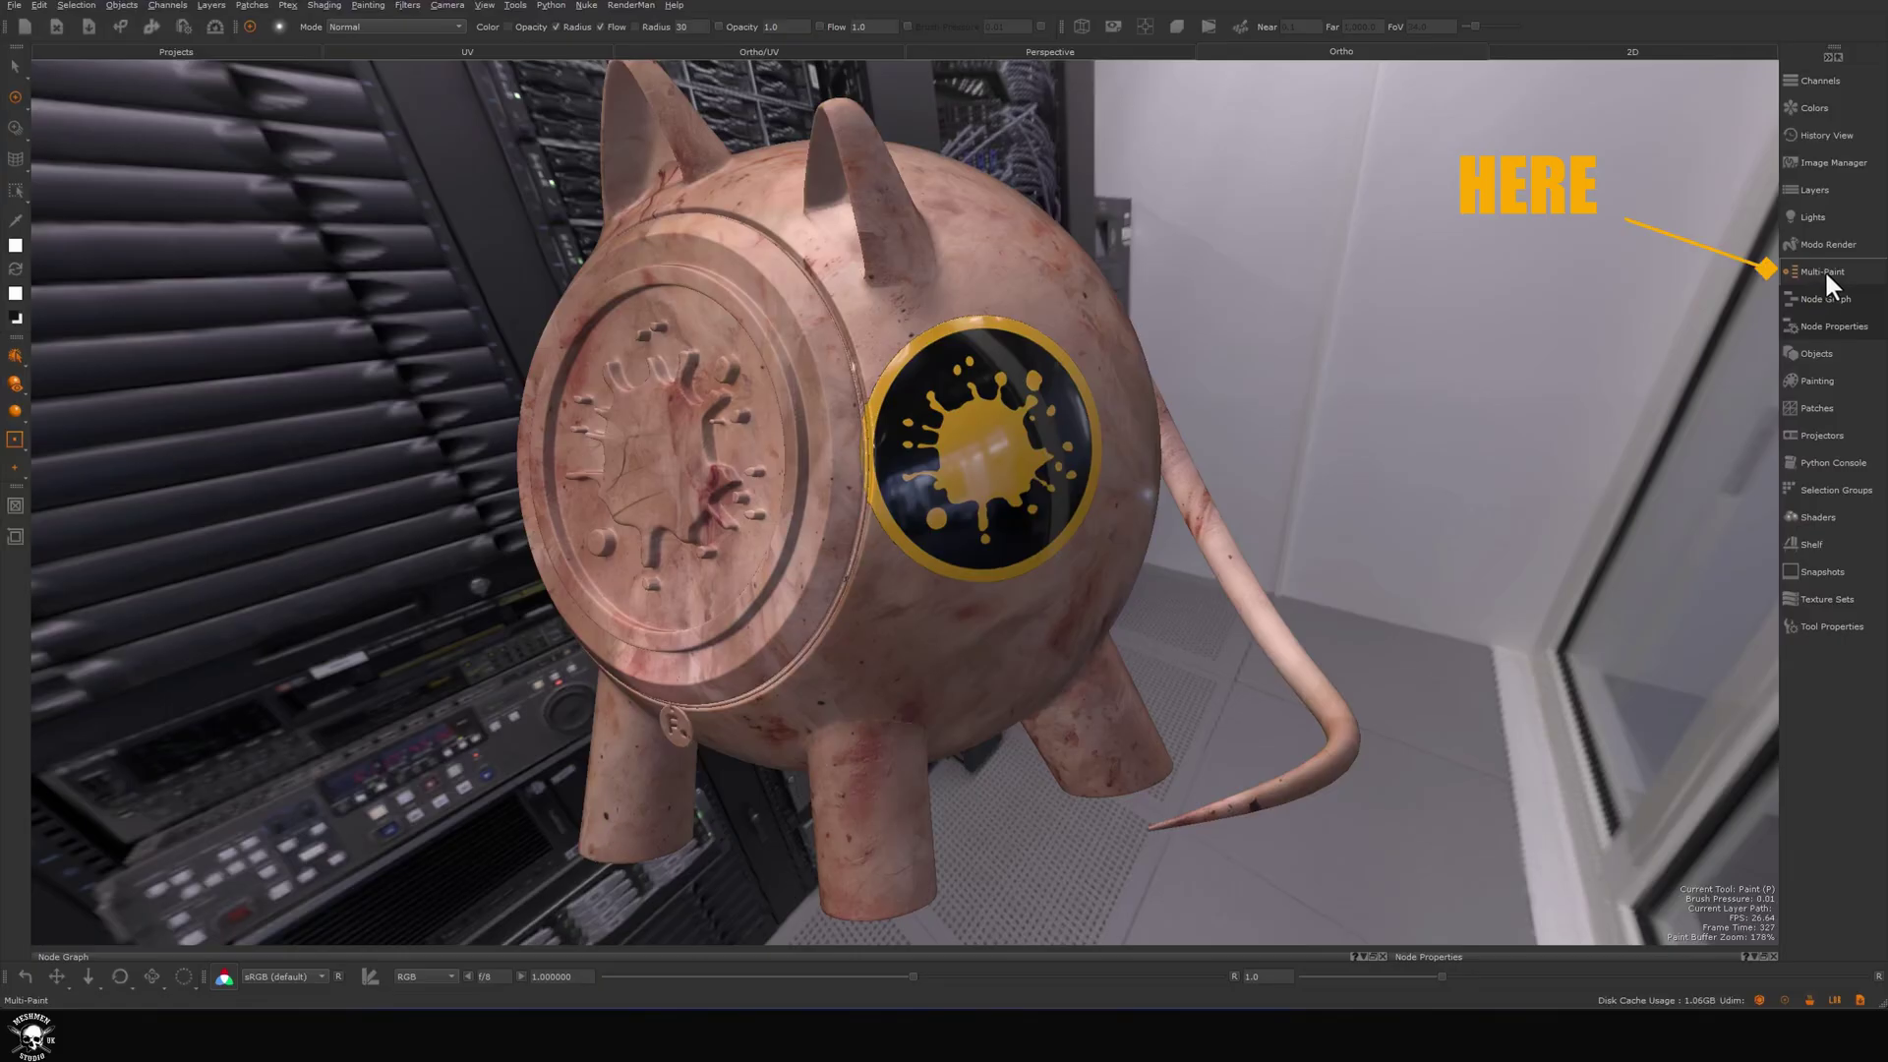
Open the Multi-Paint palette and the Node Graph alongside the 3D view.
left_click(1825, 272)
mouse_move(1601, 263)
left_mouse_down()
mouse_move(1766, 285)
mouse_move(1746, 298)
left_mouse_up()
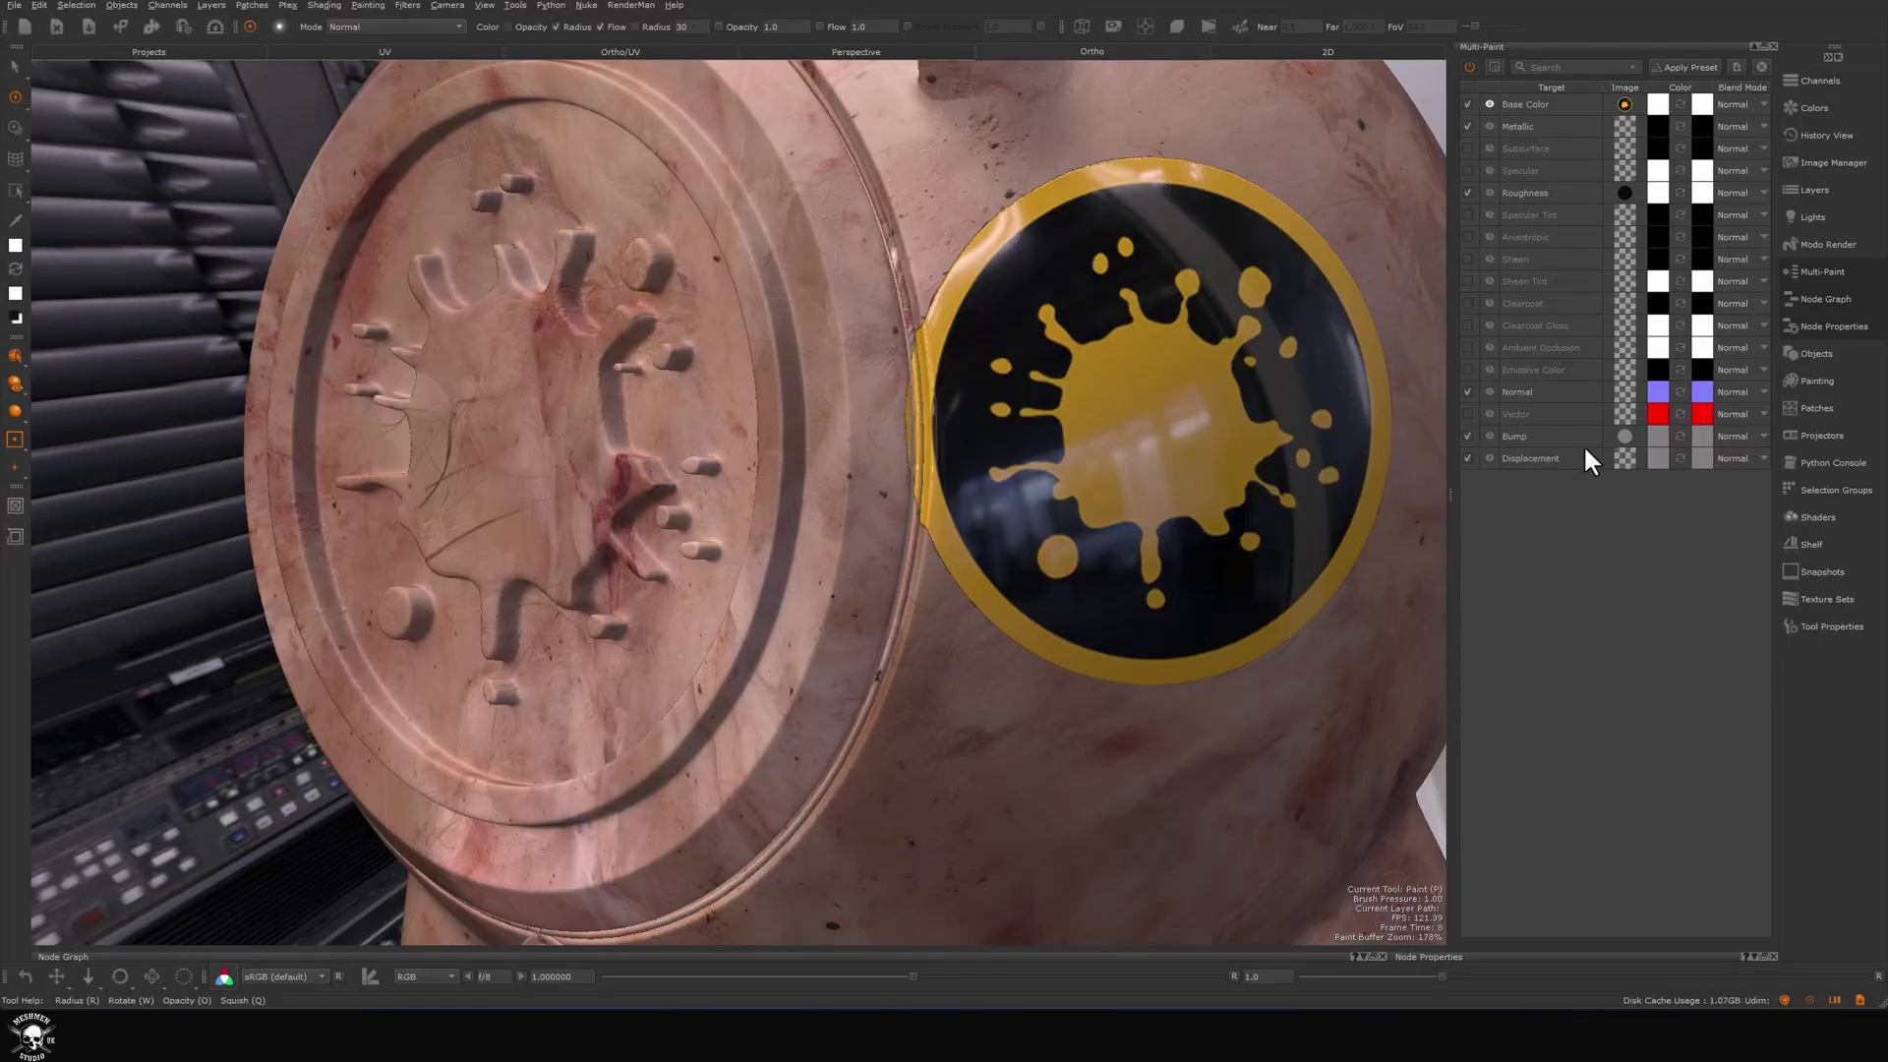
left_click(1826, 299)
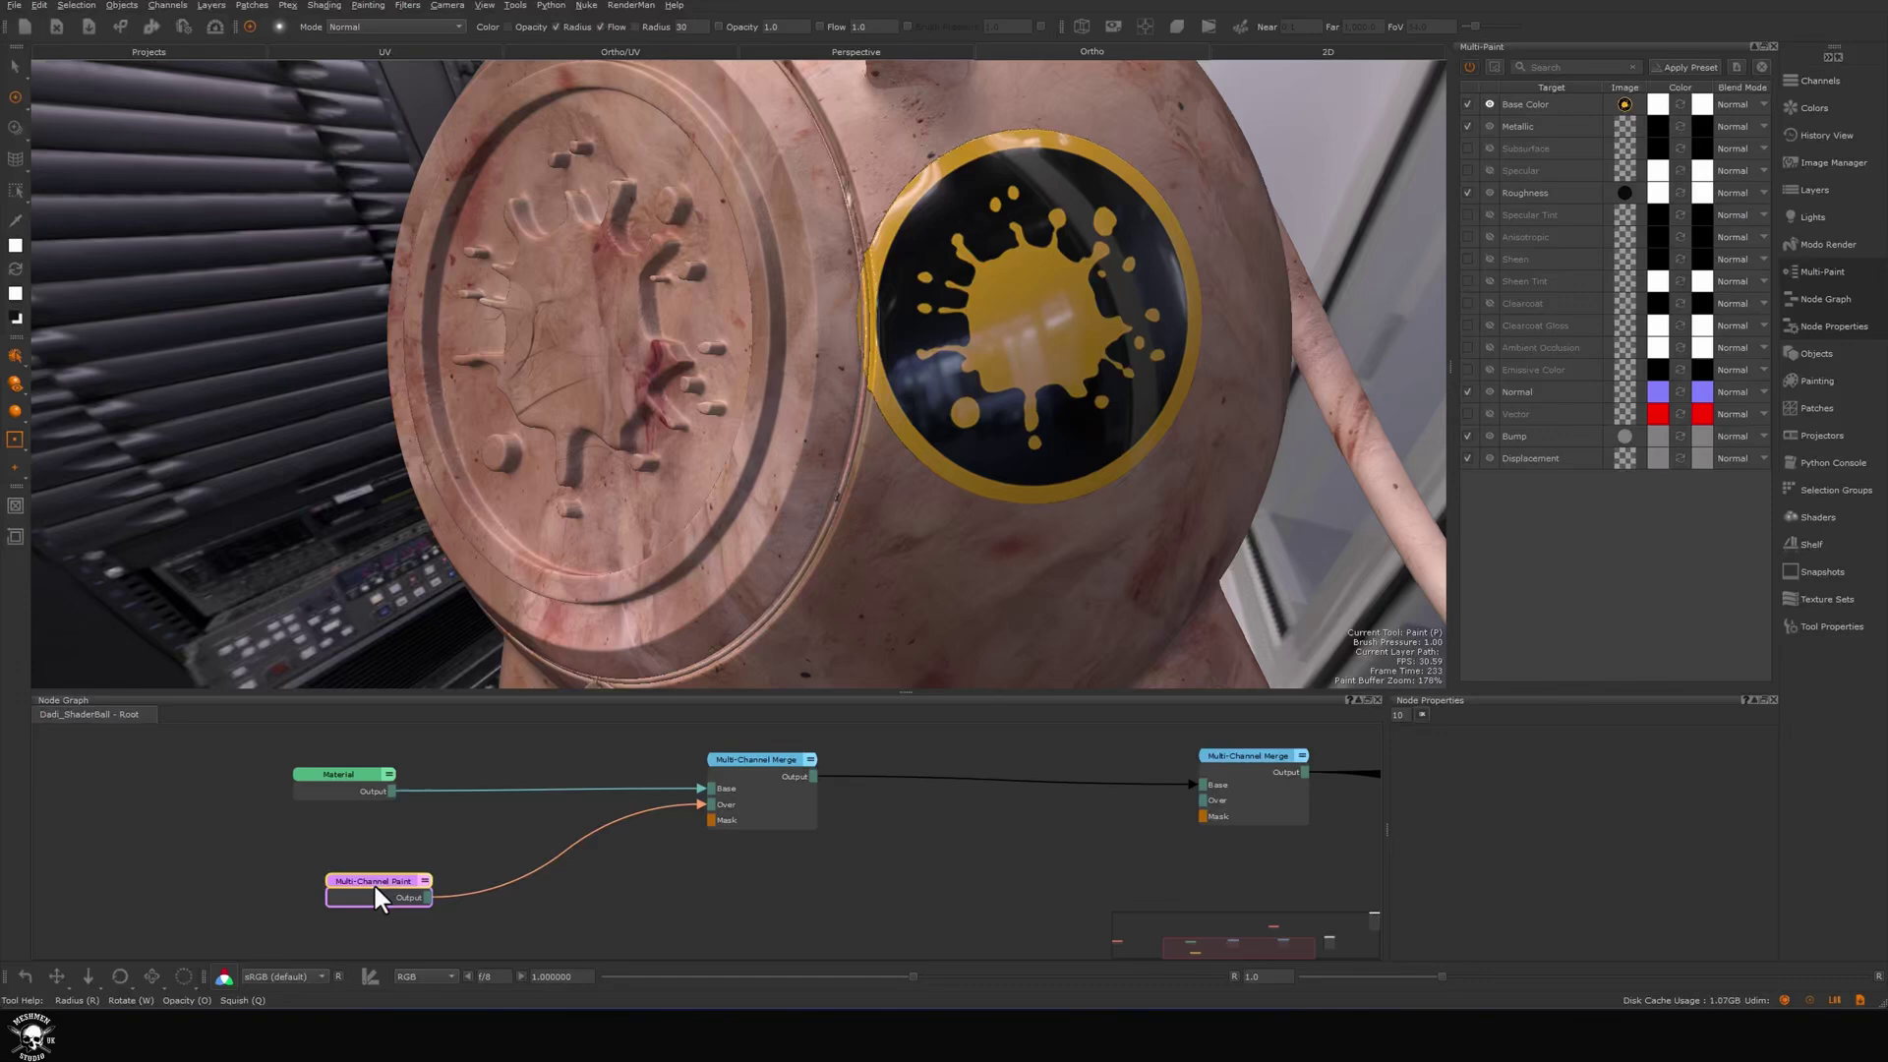
Delete the existing Multi-Channel Paint node that feeds the first Multi-Channel Merge.
left_click_drag(397, 879, 370, 872)
left_click(537, 928)
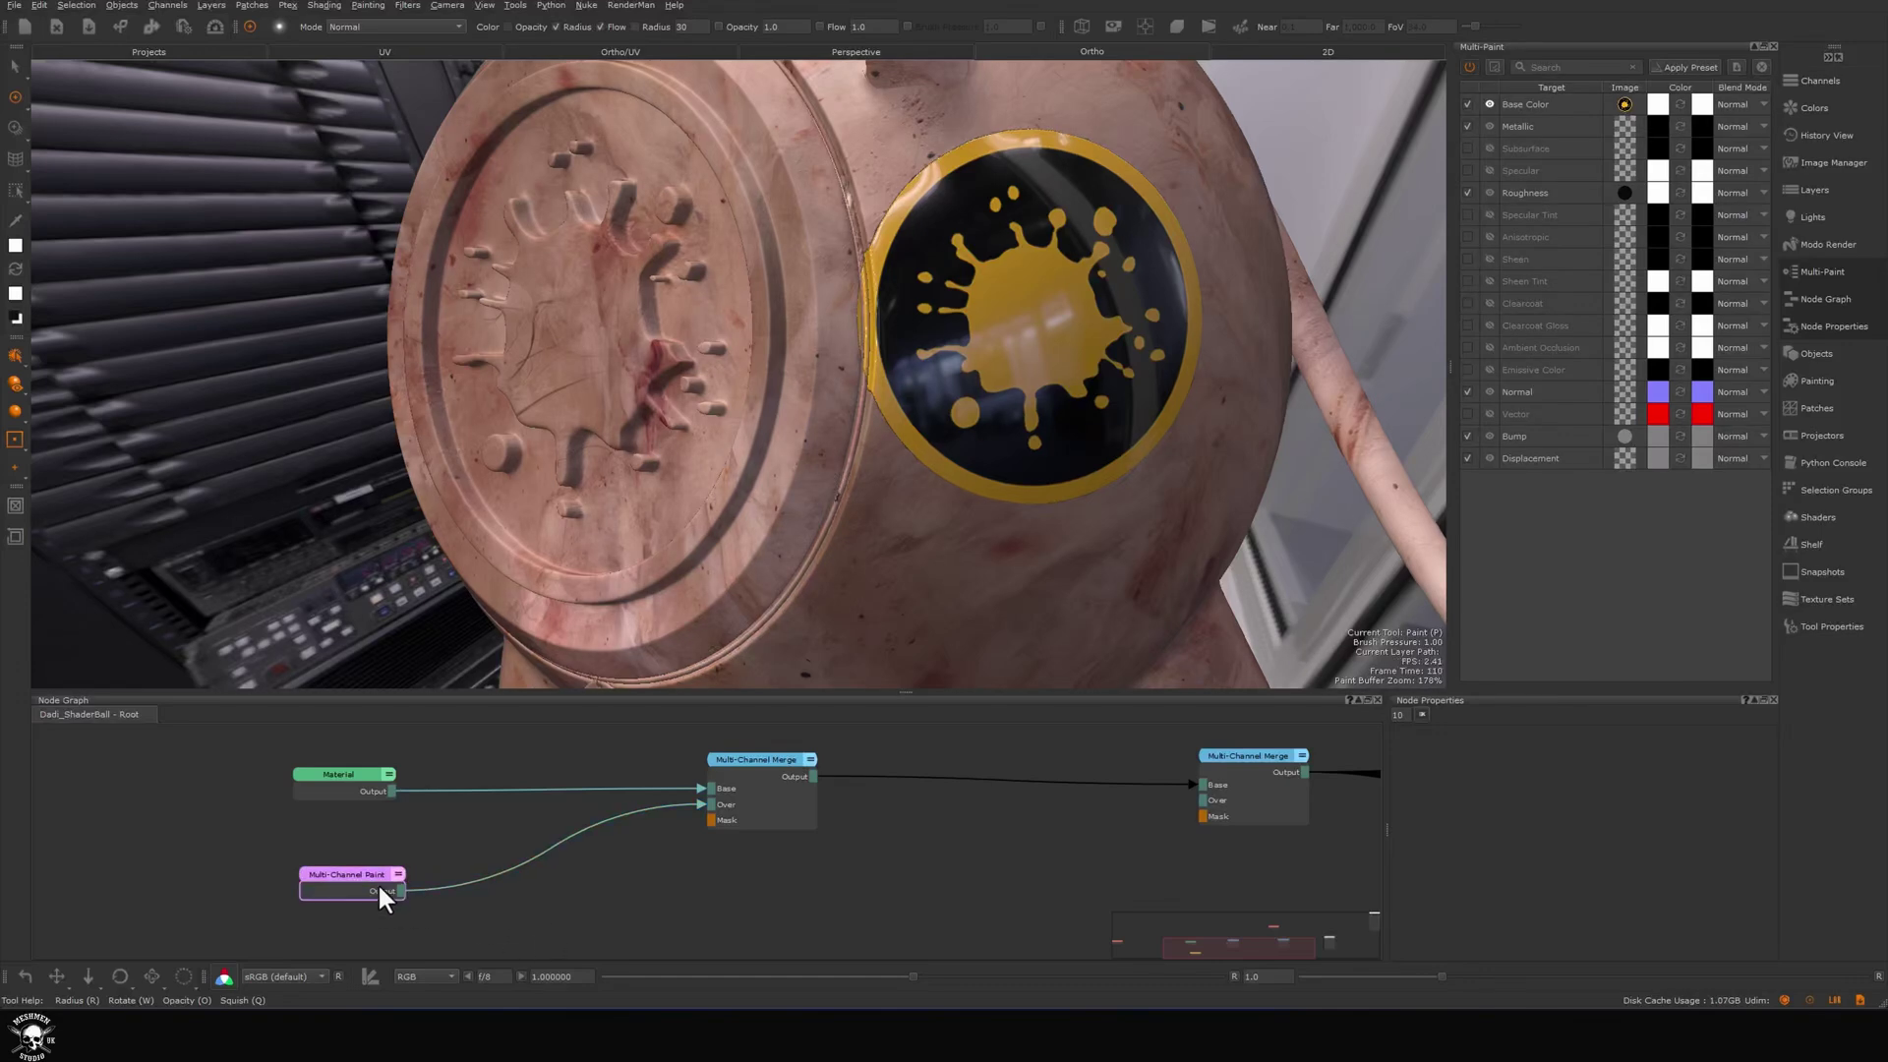
key("Delete")
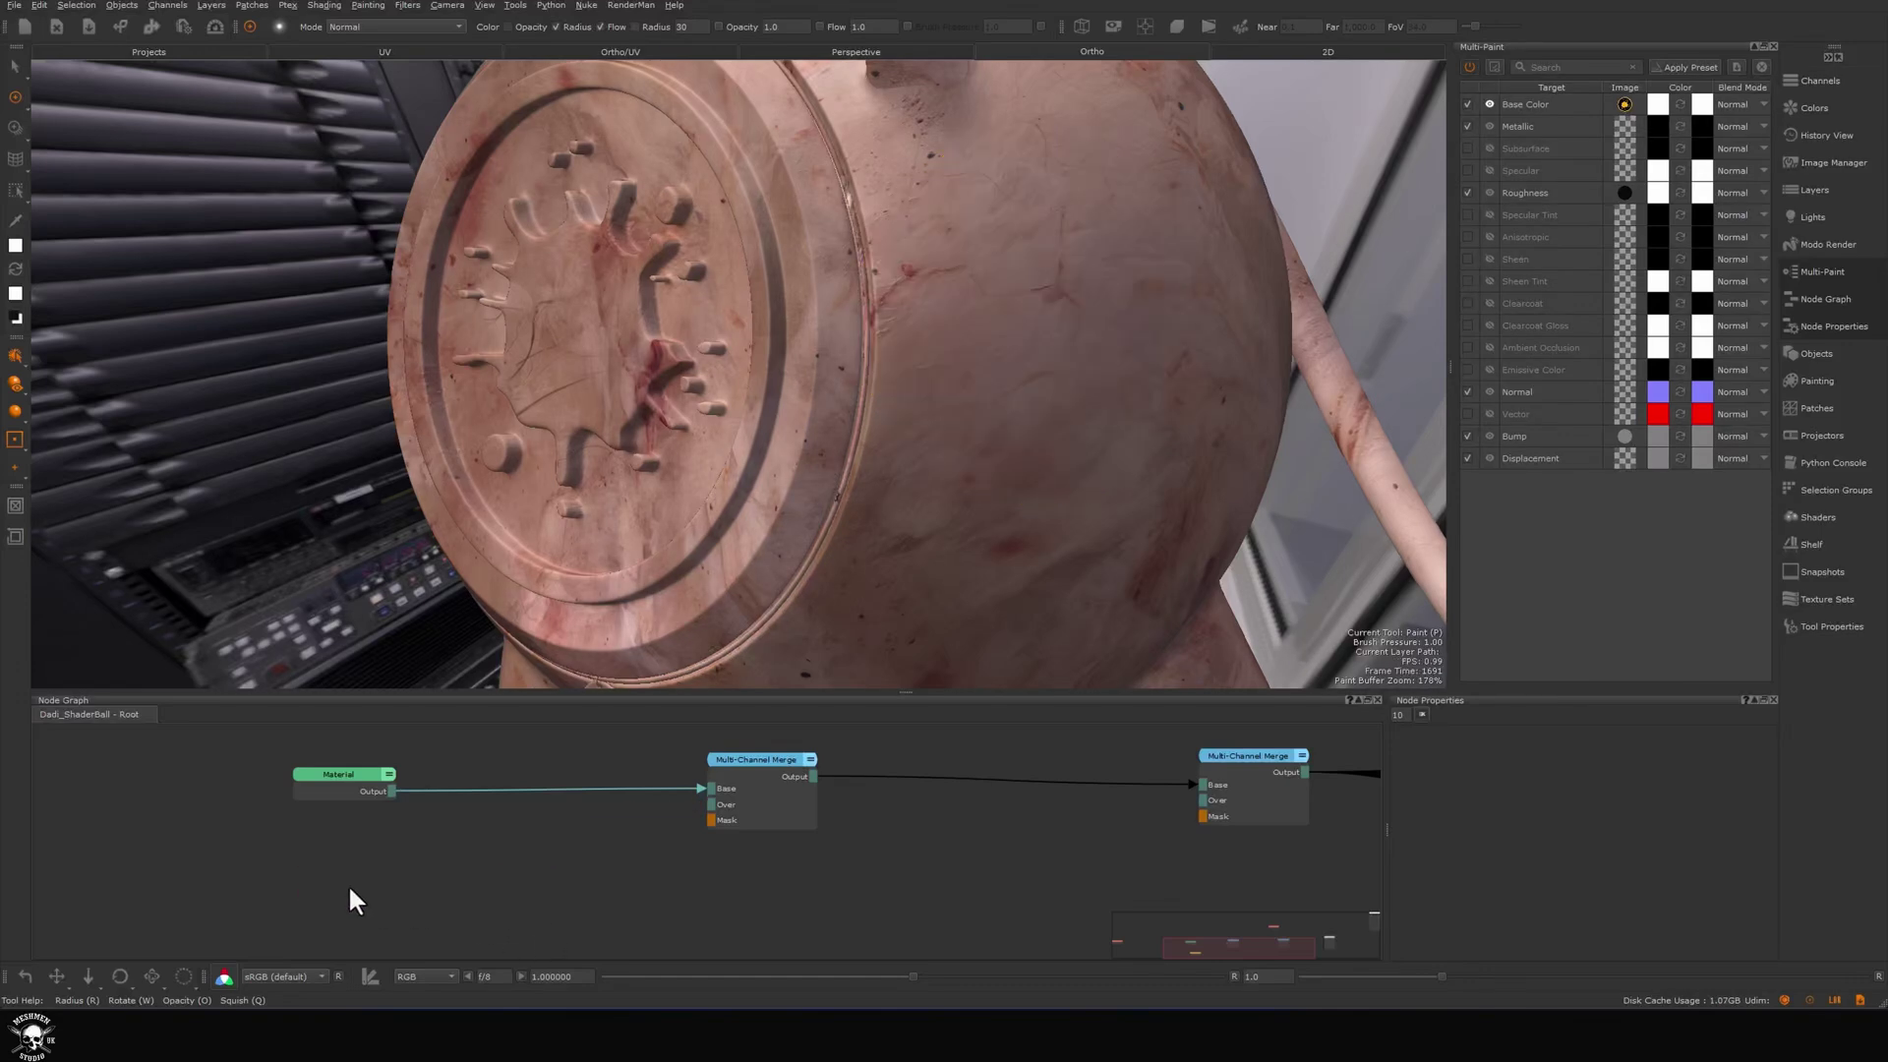
Create a Principled BRDF Multi-Channel Paint node at 4096 x 4096, 16bit (Half), feeding the Over input of the first Multi-Channel Merge.
key("Tab")
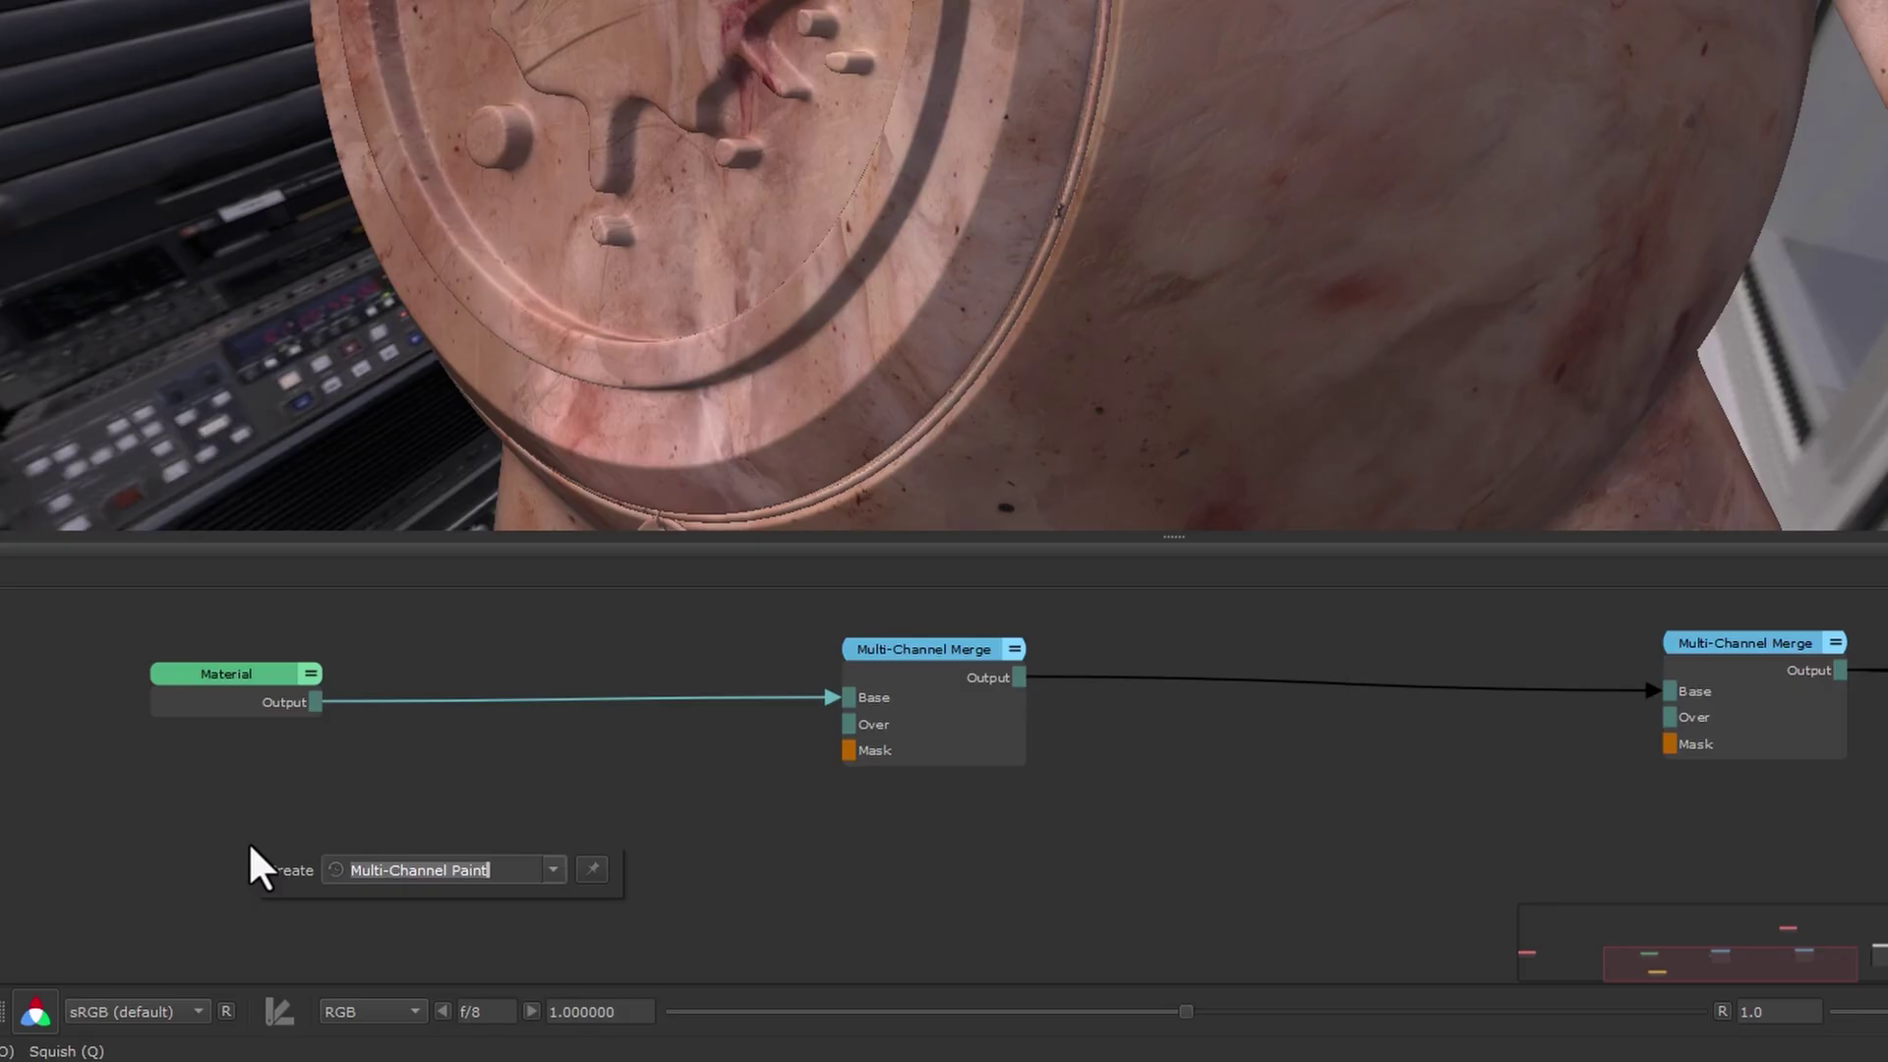
key("Return")
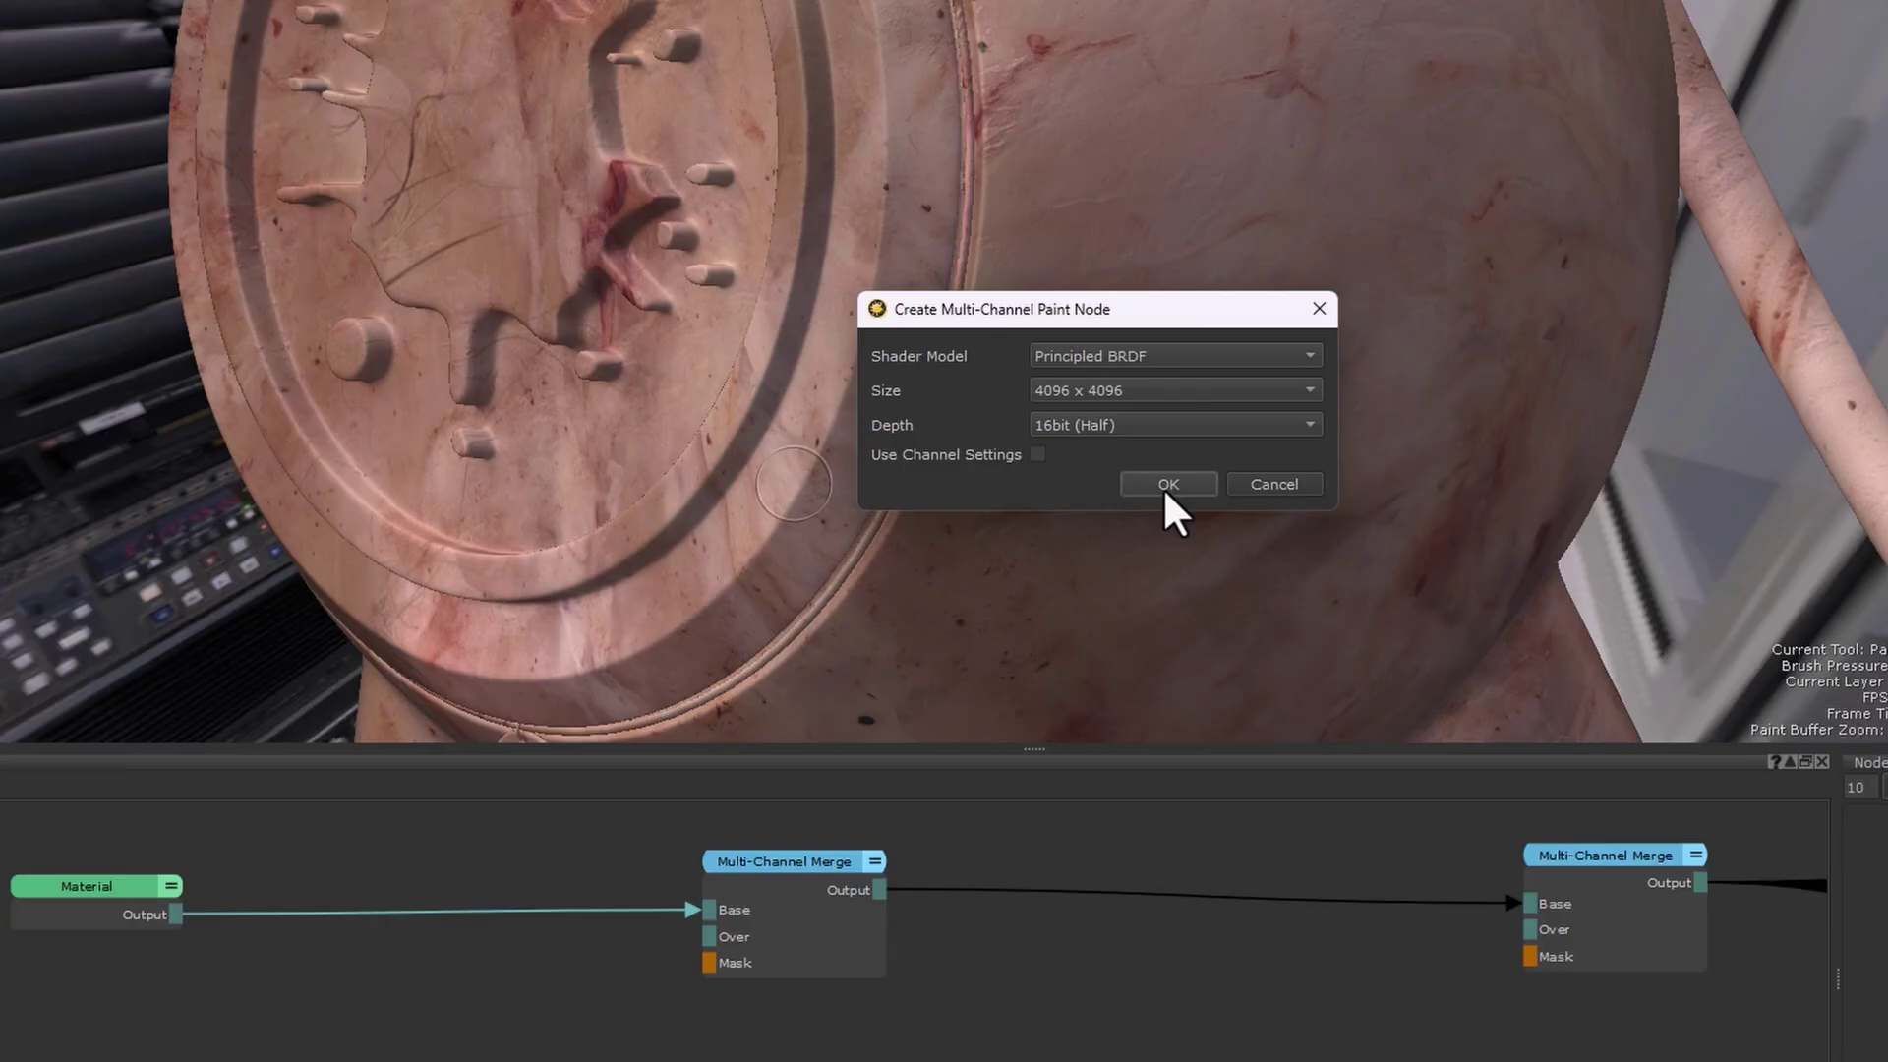
left_click(1176, 486)
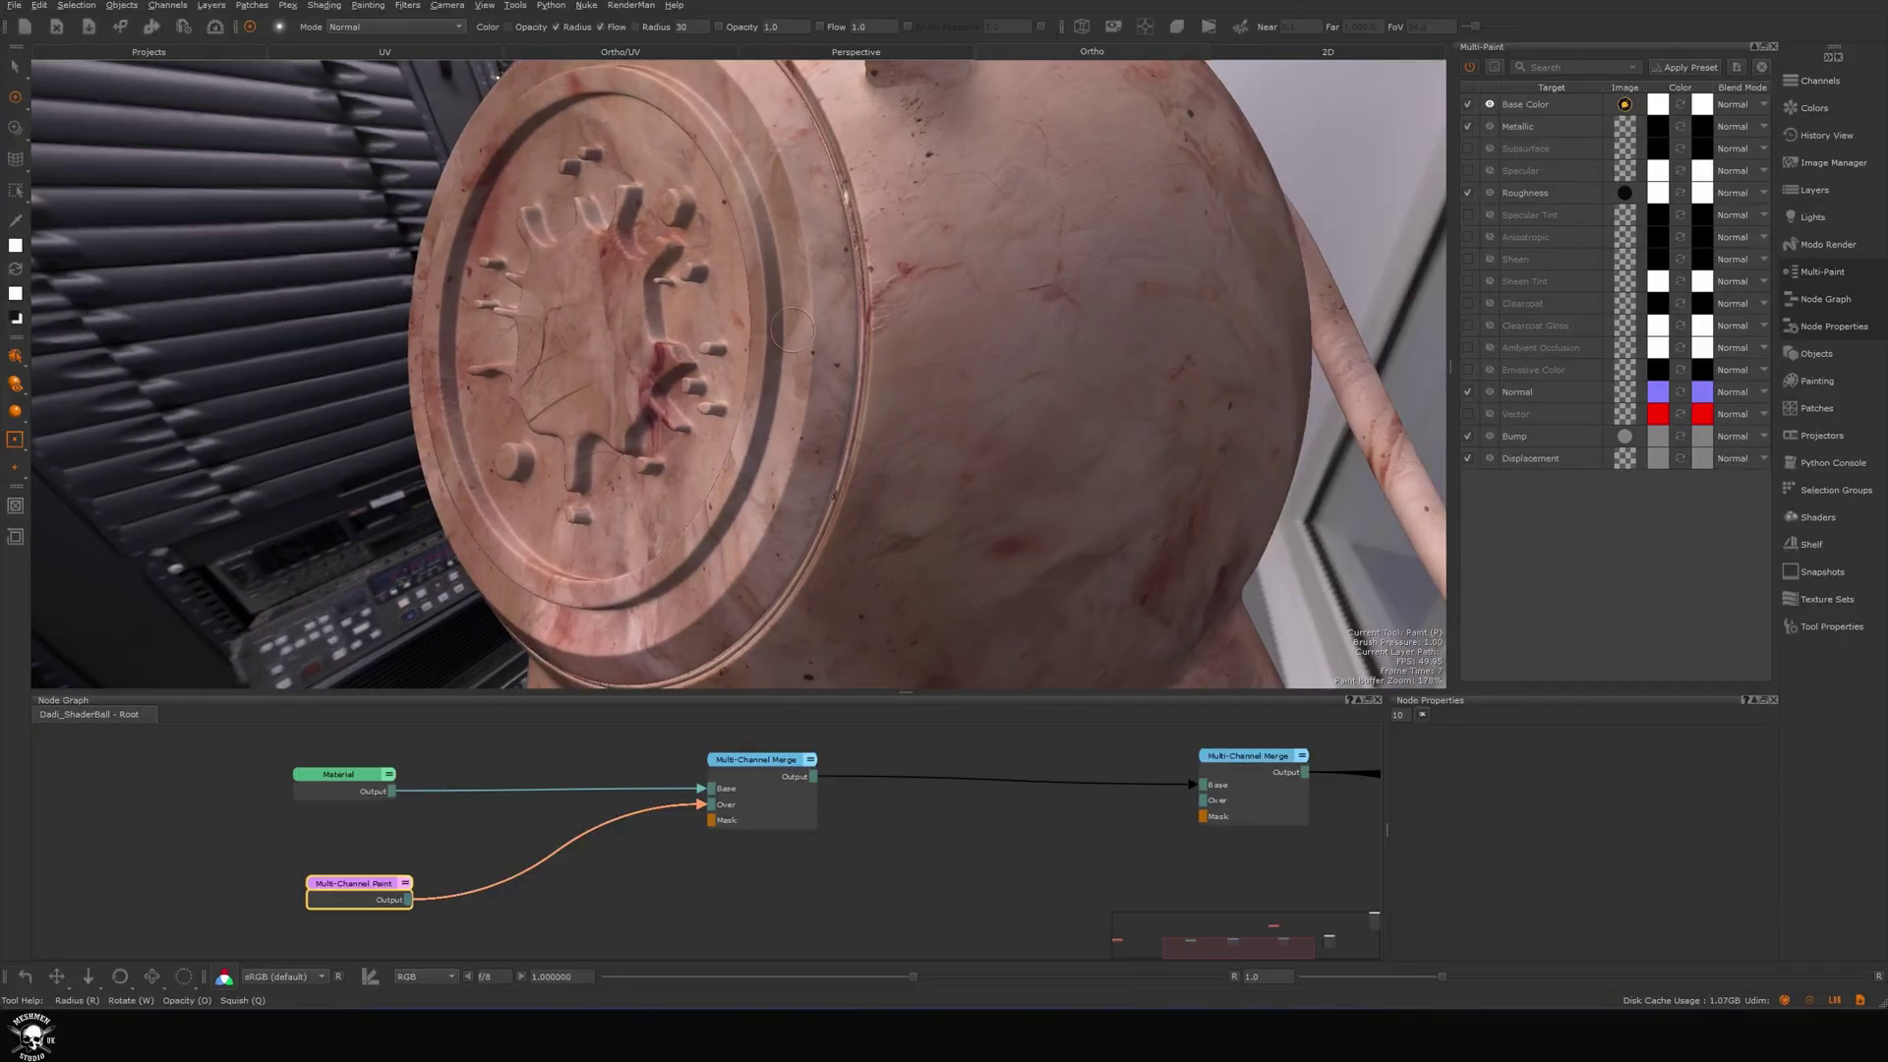
Bring the model's side and ear into view and show the Material node's properties.
middle_click_drag(812, 329, 686, 466, "alt")
left_click_drag(691, 437, 834, 312, "alt")
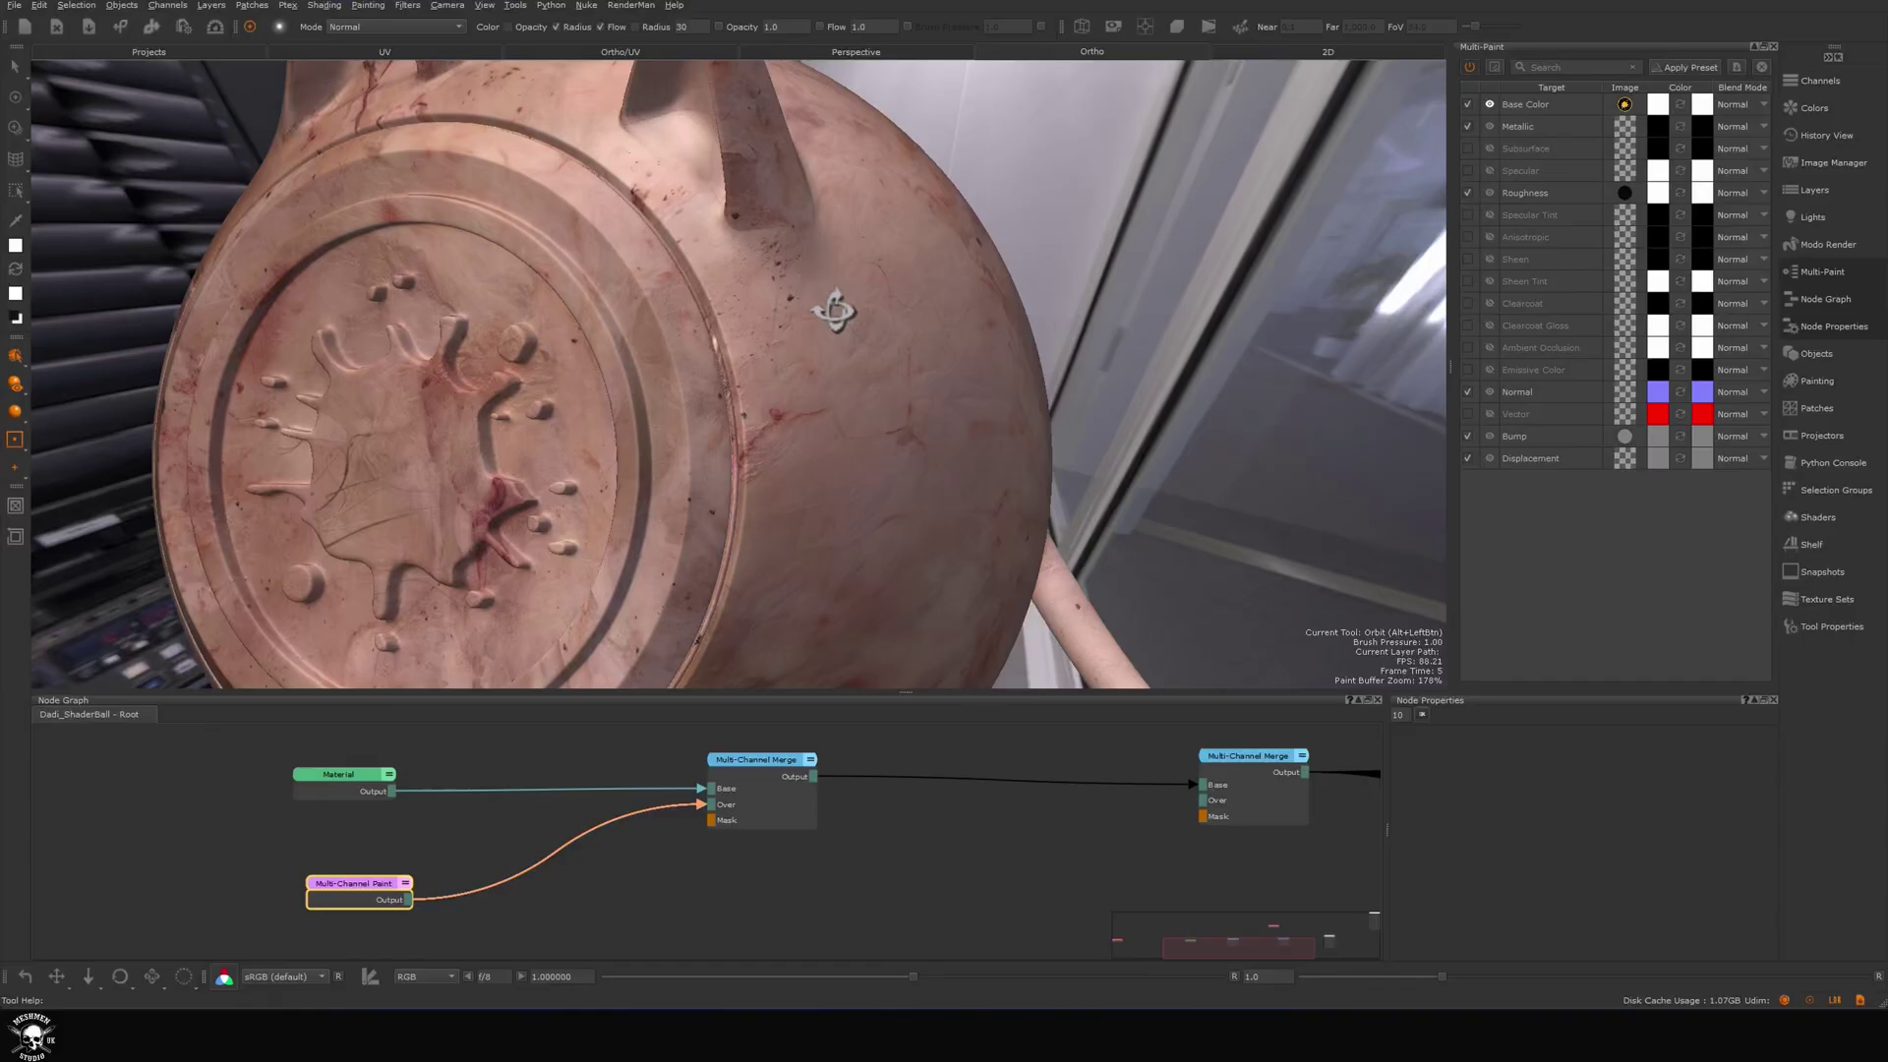
left_click(334, 775)
middle_click_drag(629, 580, 619, 442)
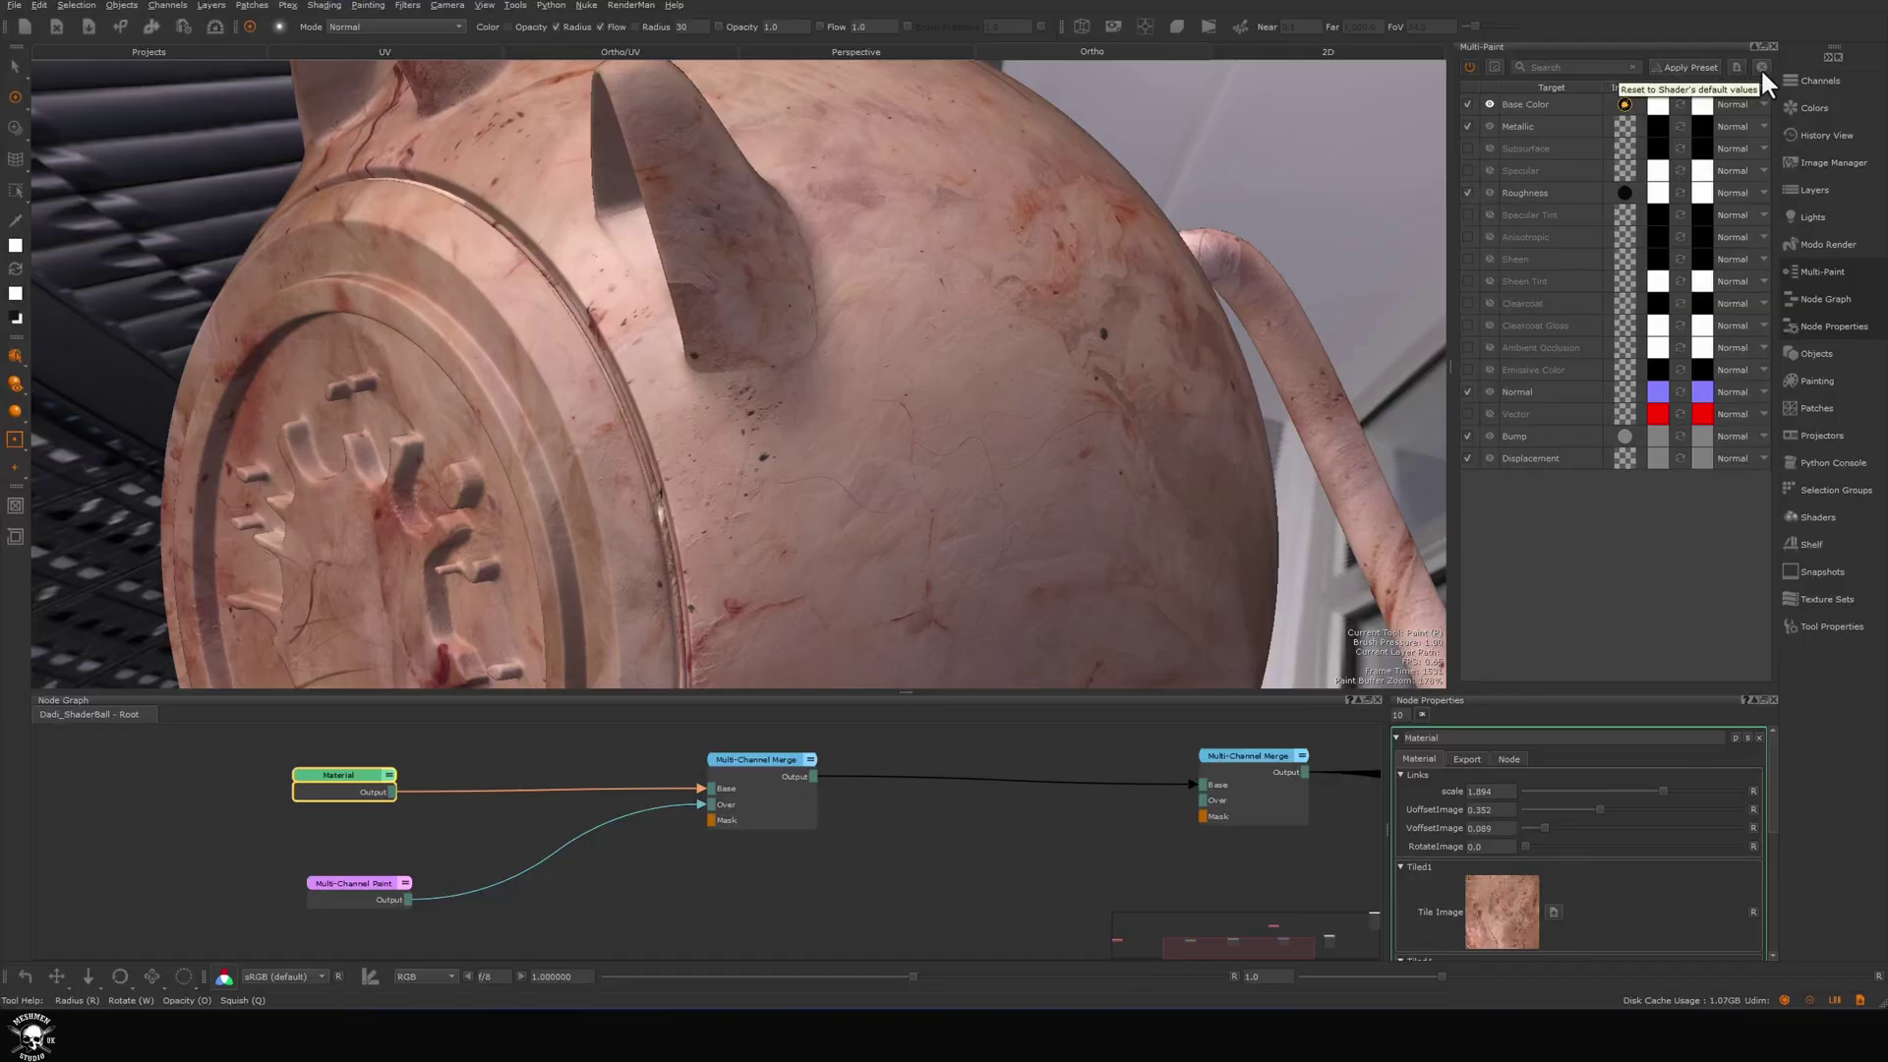
Reset the Multi-Paint targets to the shader's default values and paint white and red test strokes on the body near the ear.
left_click(1760, 66)
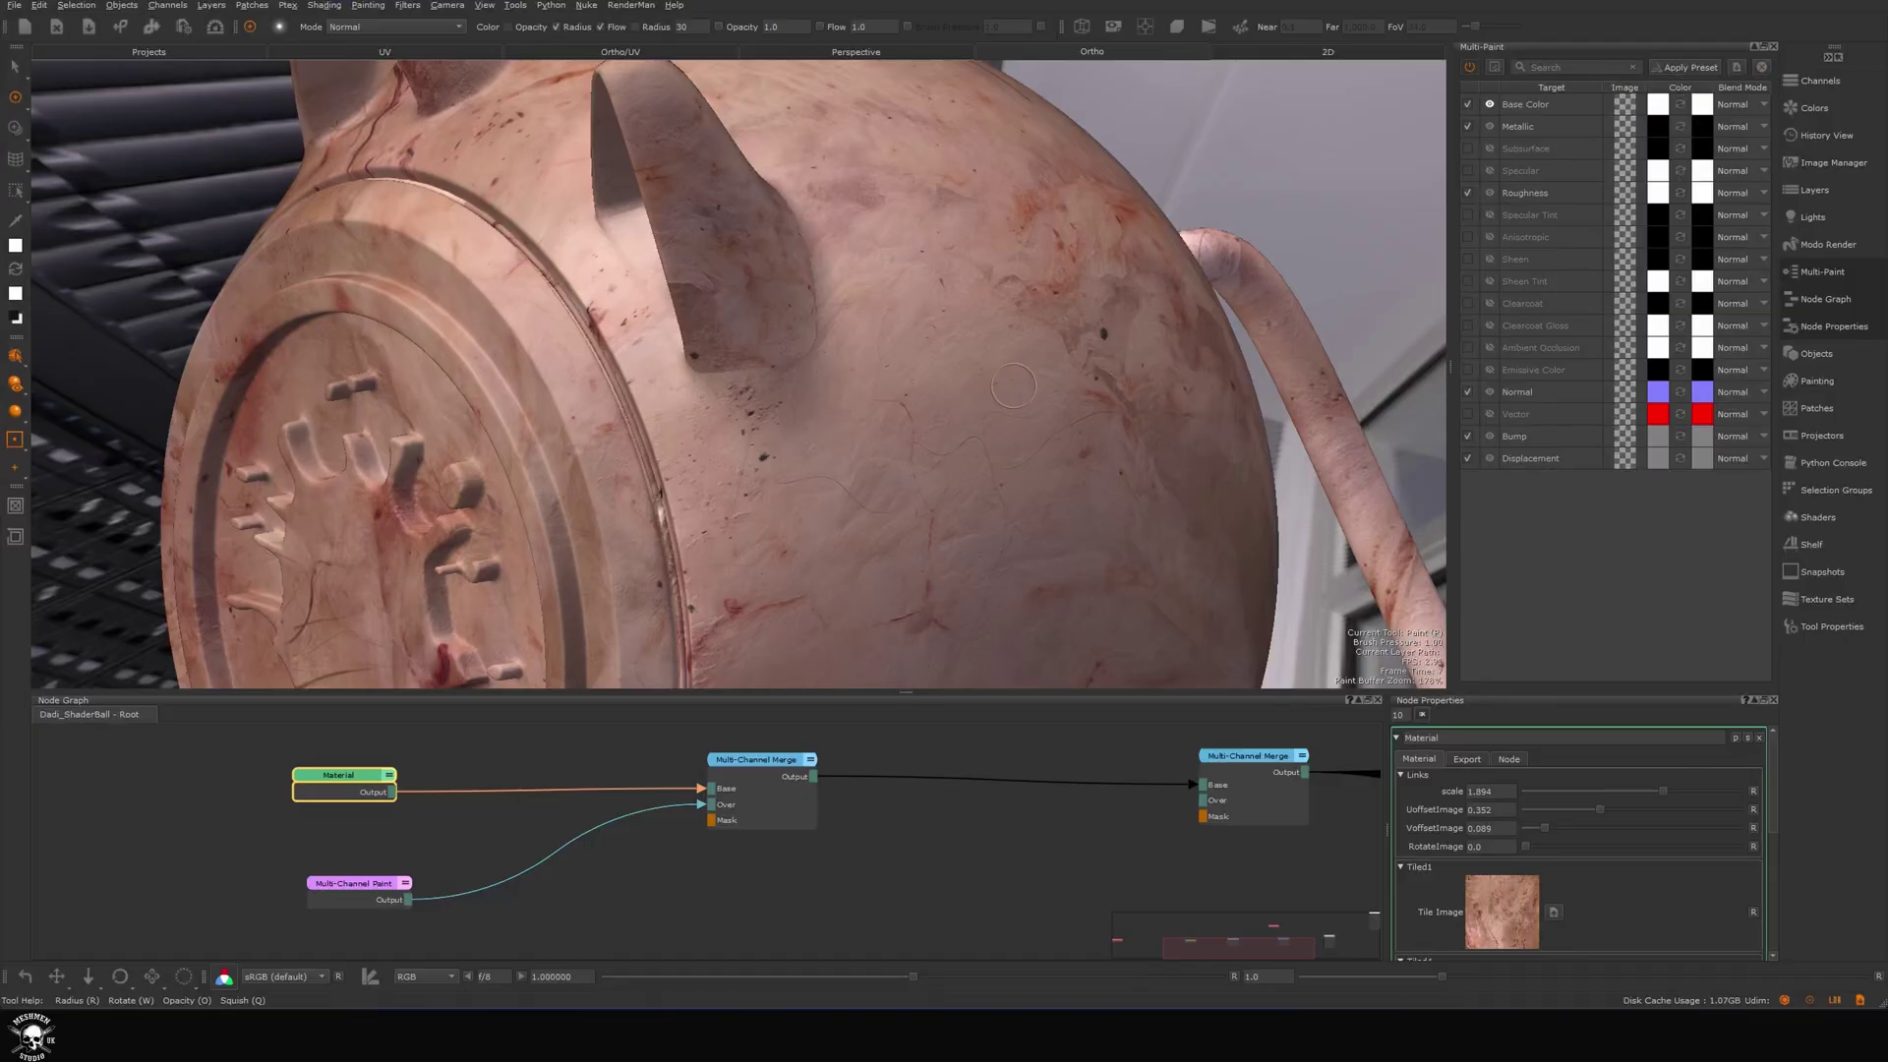
mouse_move(811, 447)
left_mouse_down()
mouse_move(973, 408)
mouse_move(649, 536)
mouse_move(855, 320)
mouse_move(772, 378)
left_mouse_up()
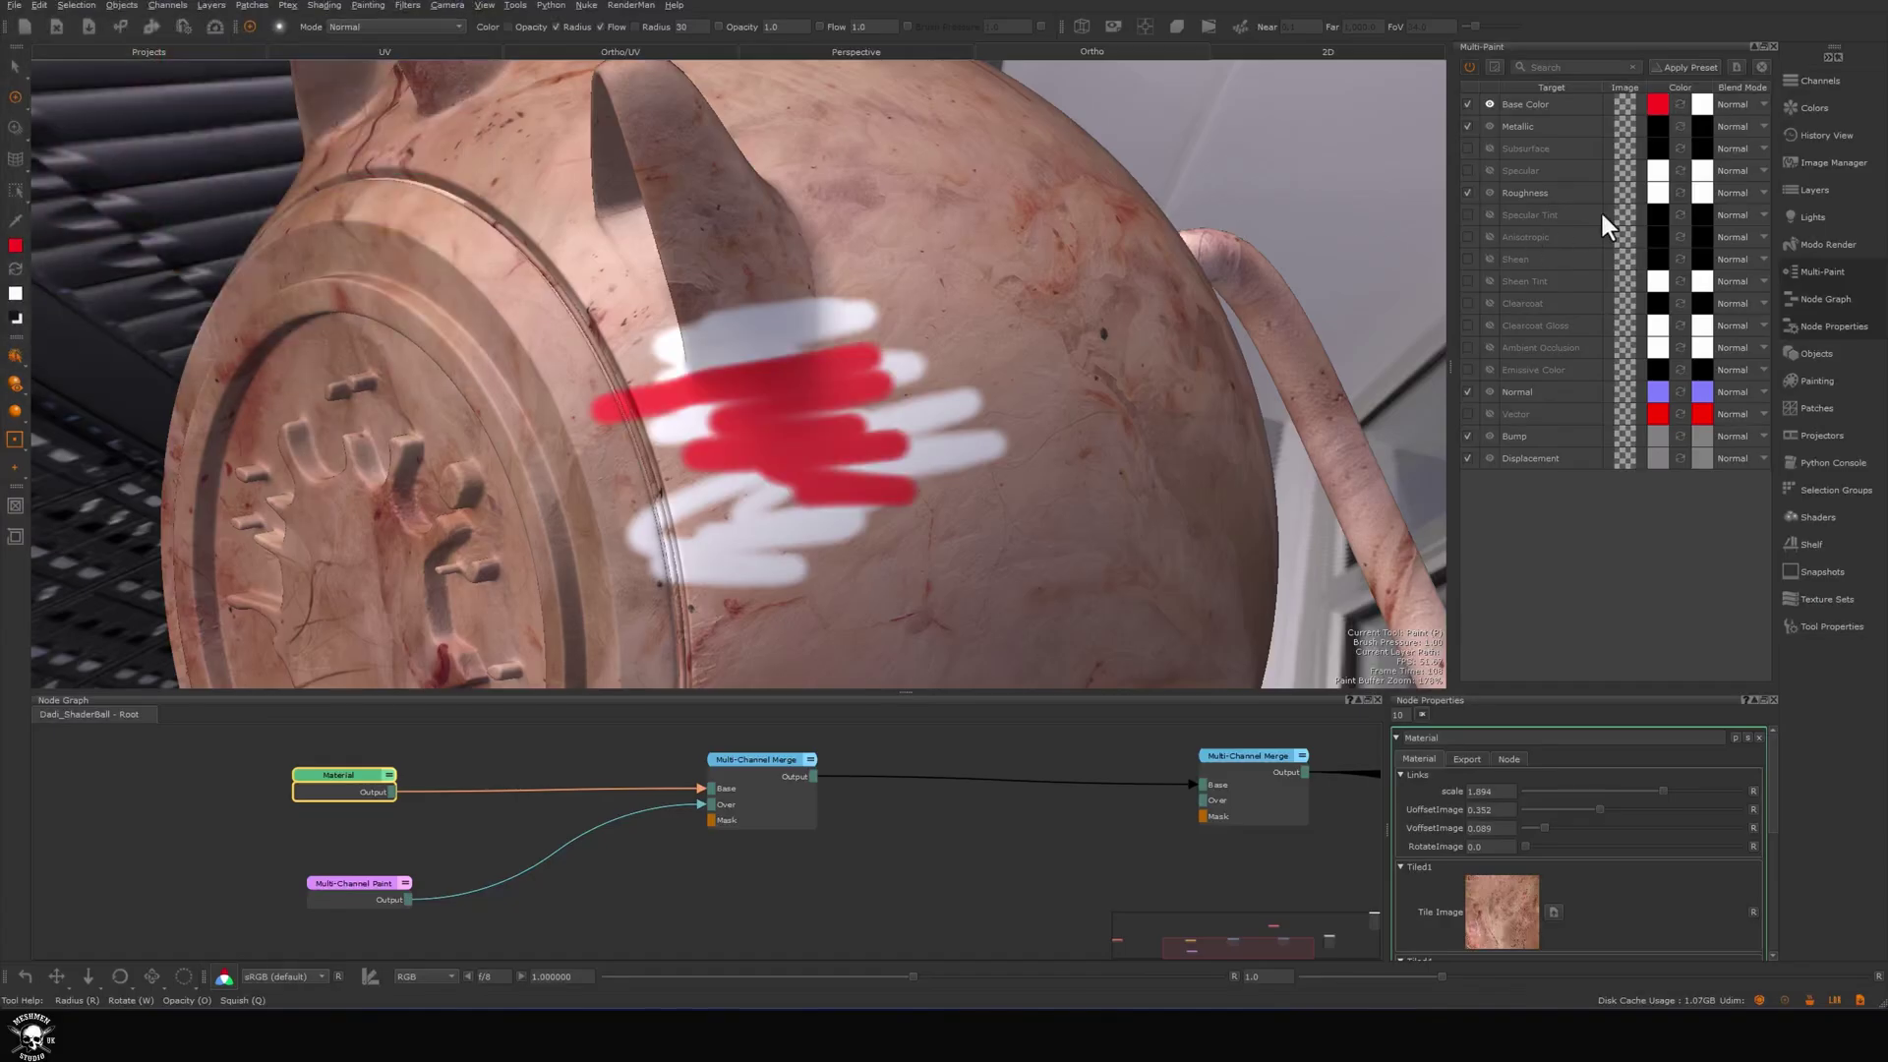
Set the Metallic paint color to white (1.0) and the Roughness paint color to dark grey (0.097).
left_click(1657, 125)
left_click_drag(345, 106, 525, 99)
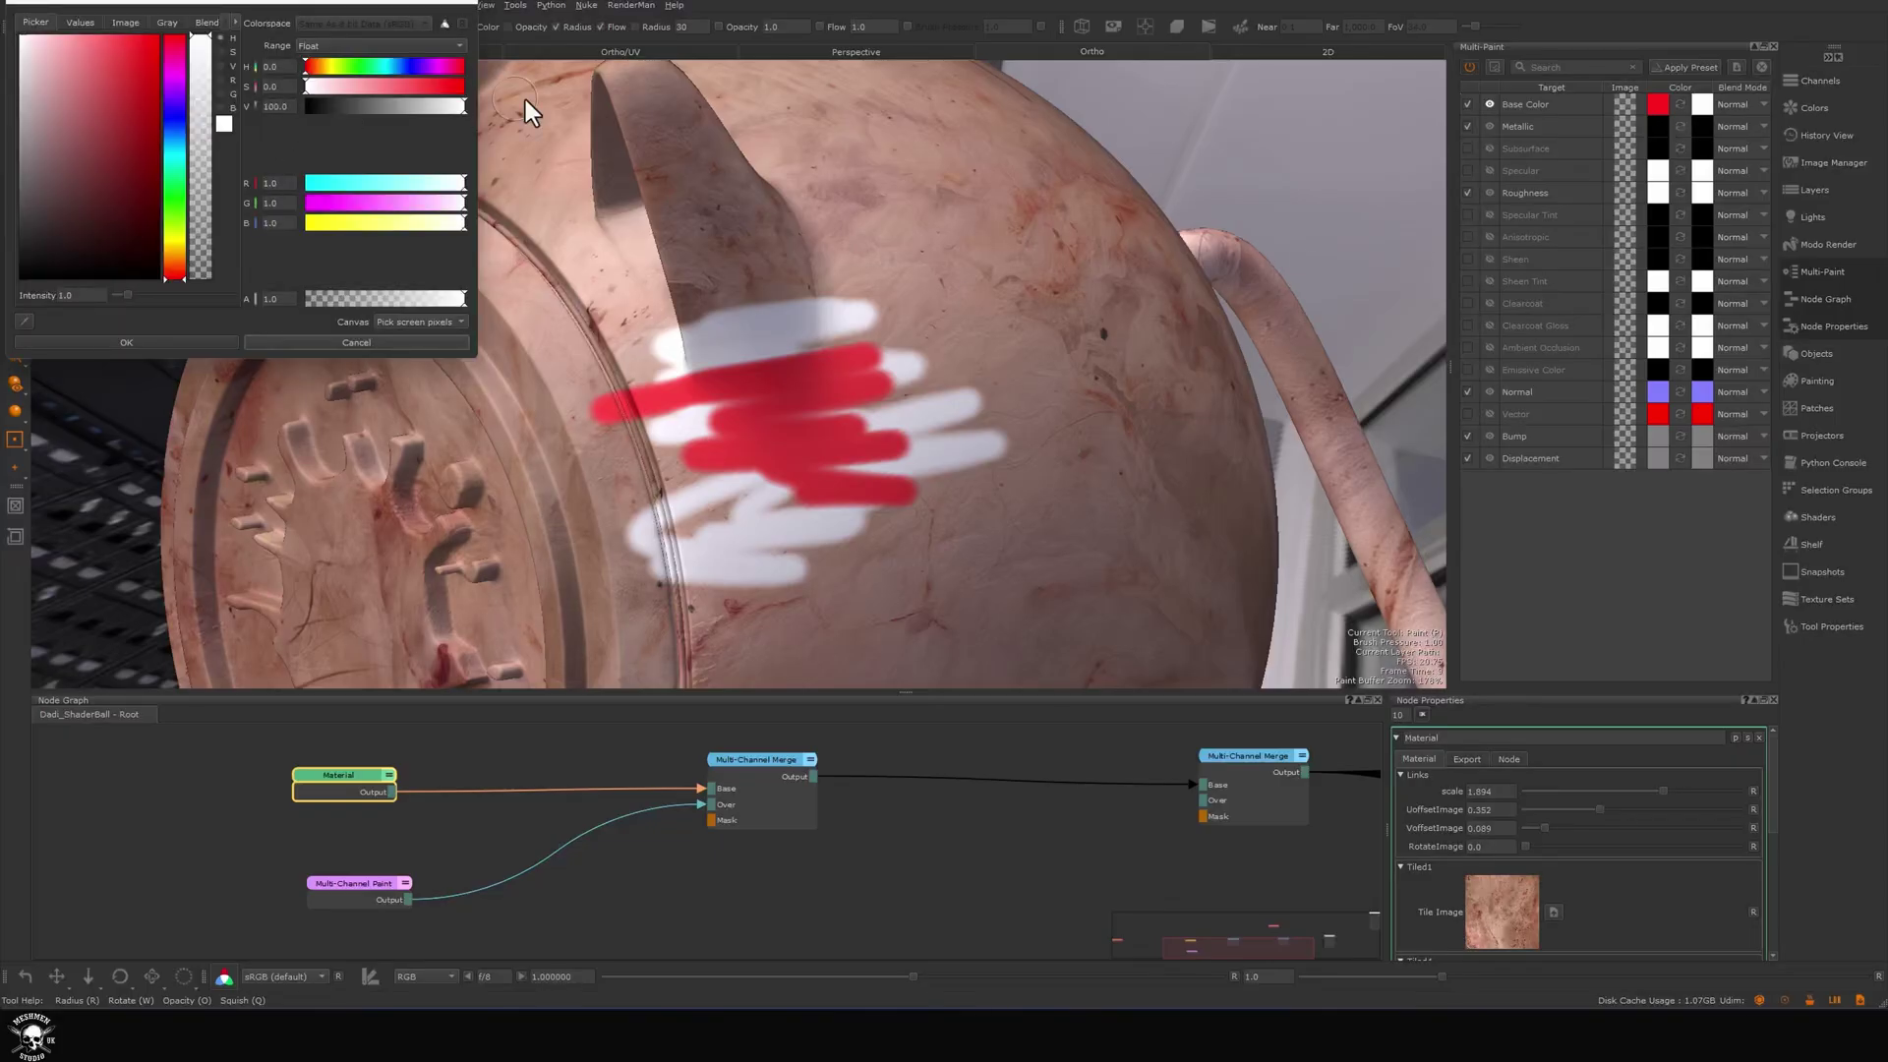
left_click(108, 344)
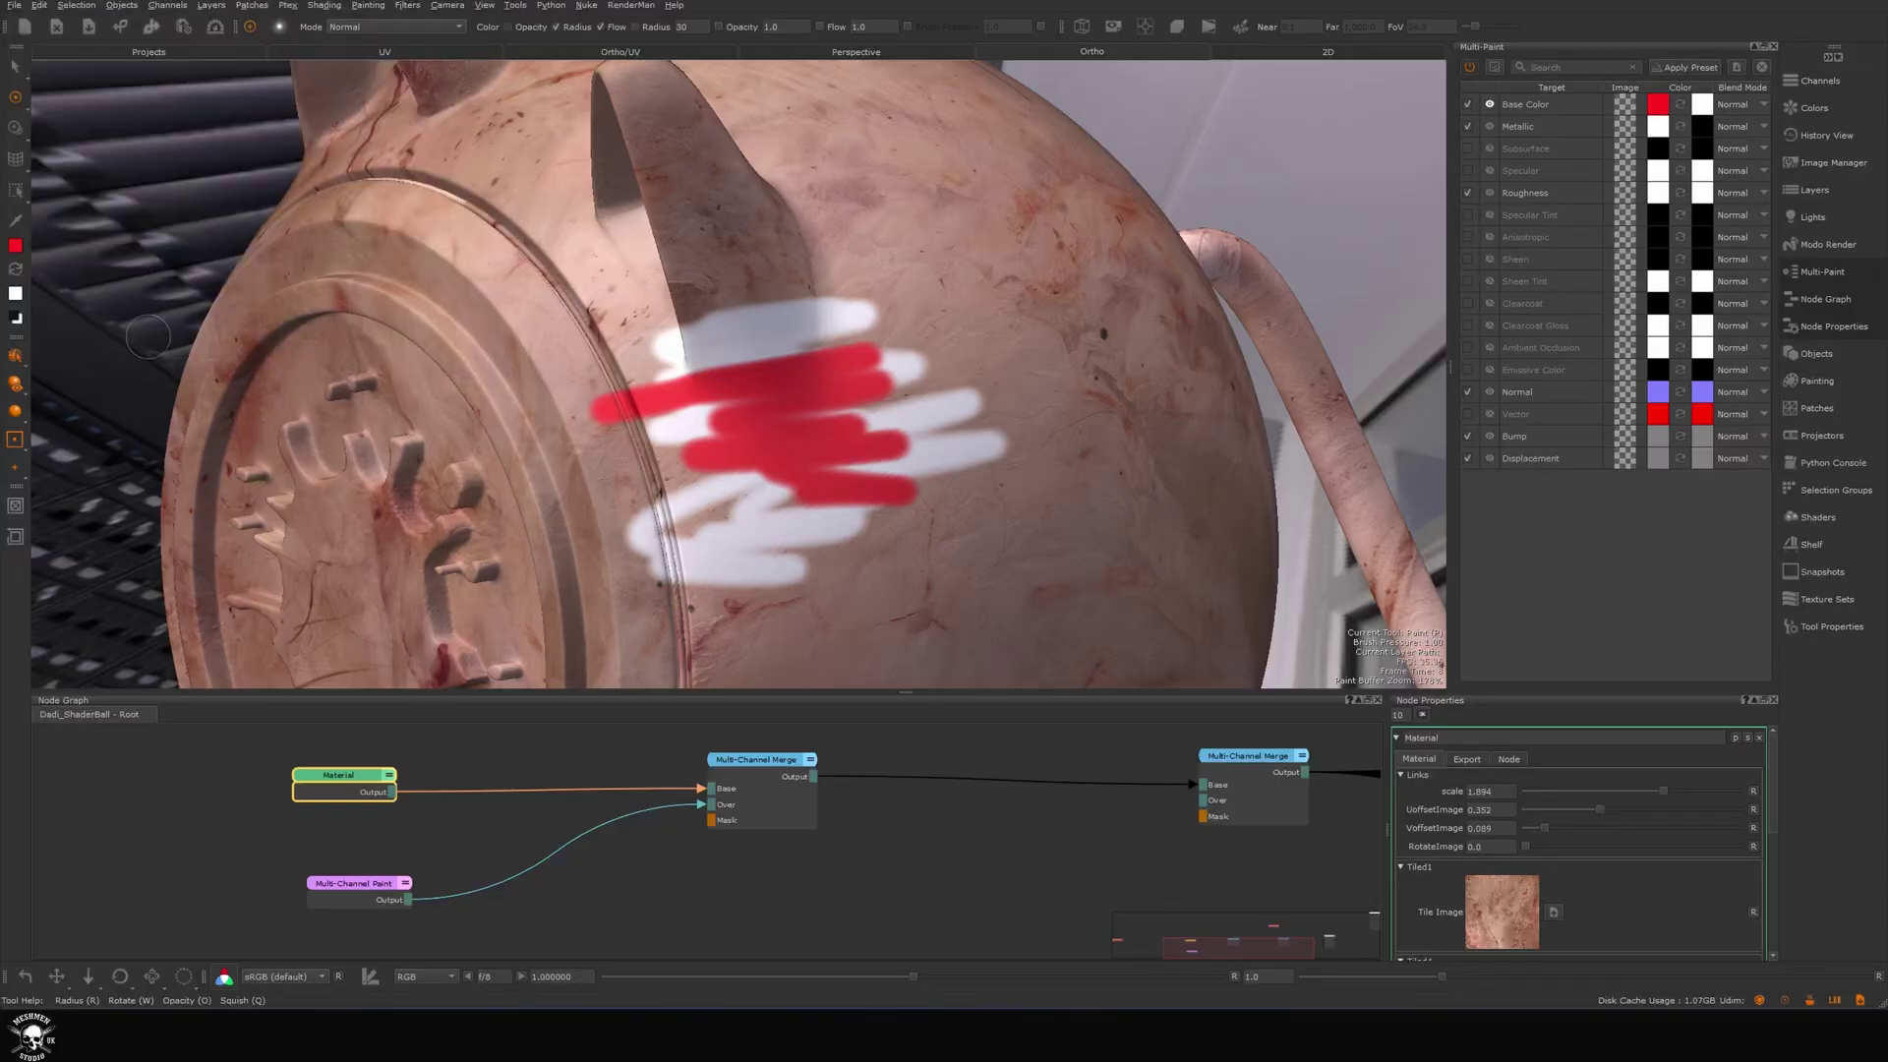
left_click(1652, 219)
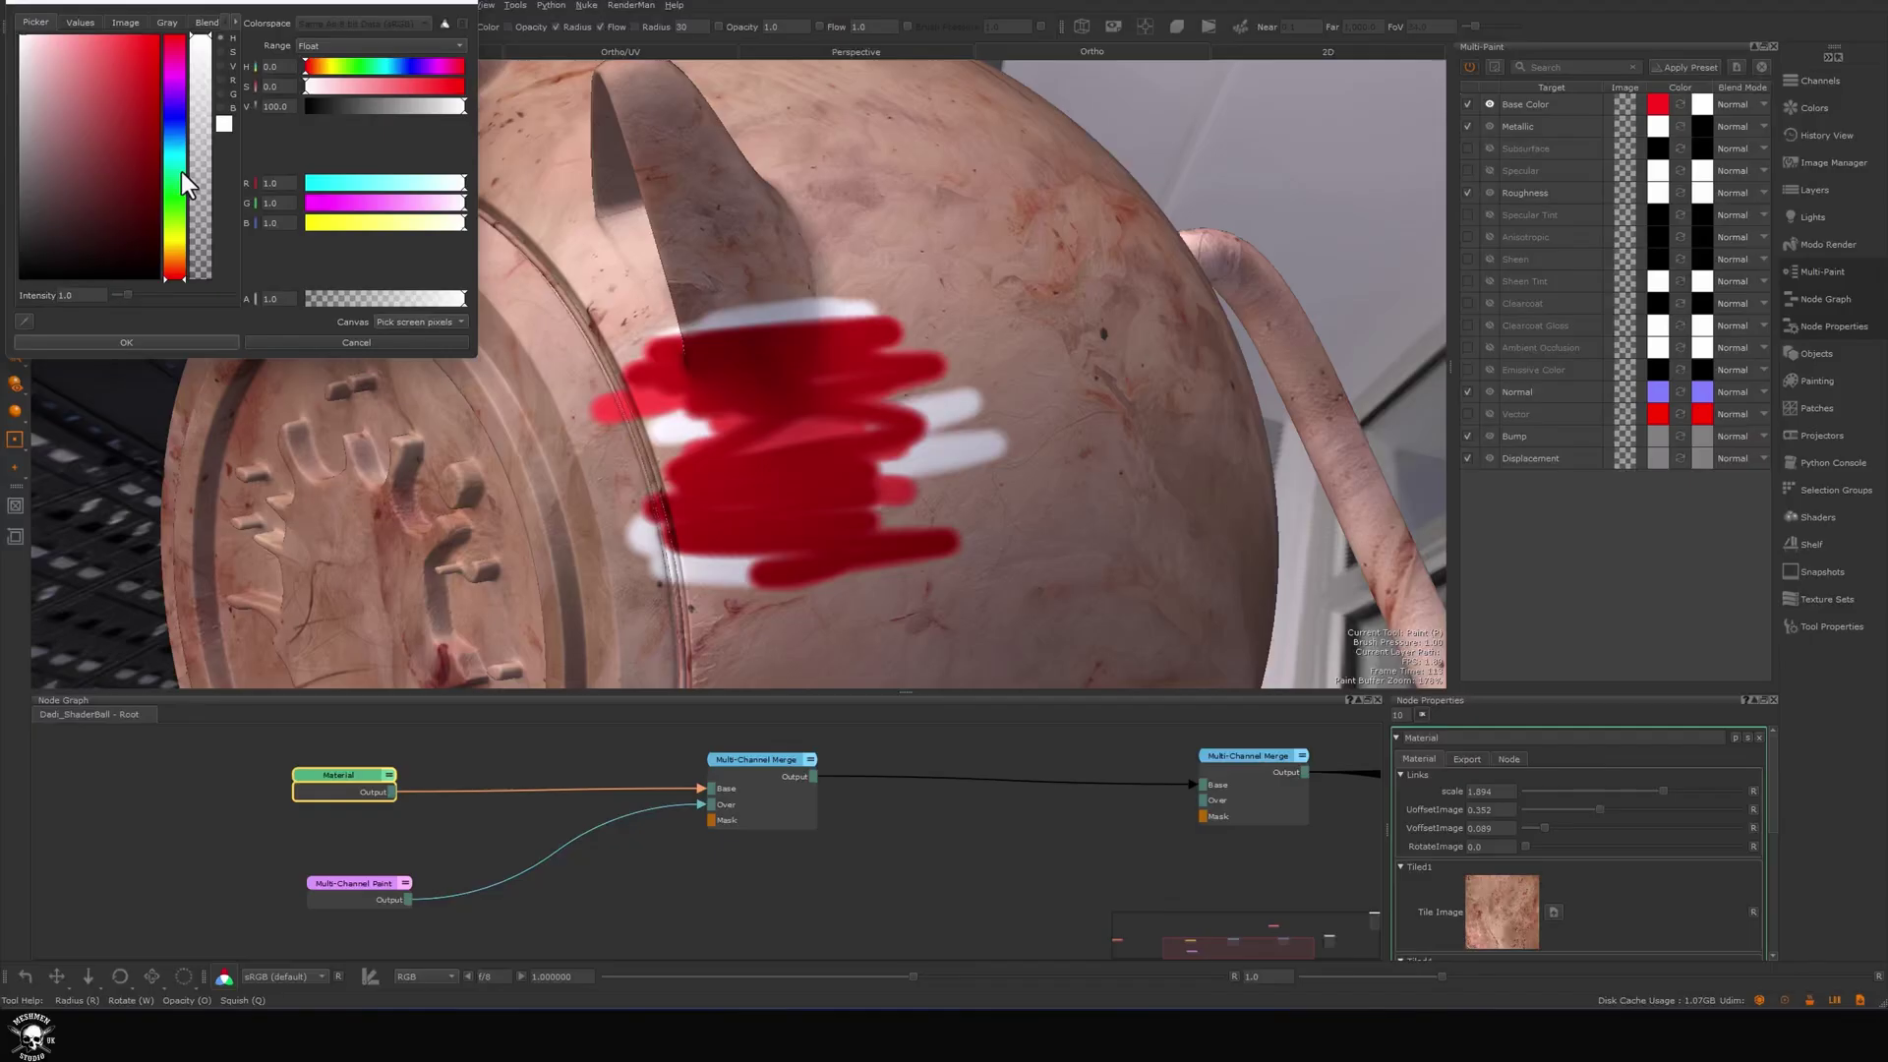
left_click(135, 350)
Enlarge the brush radius to 204 and paint a glossy red metallic patch over the ear and surrounding body.
mouse_move(746, 379)
left_mouse_down()
mouse_move(786, 339)
mouse_move(688, 359)
mouse_move(728, 401)
mouse_move(786, 385)
left_mouse_up()
key("r")
mouse_move(767, 395)
left_mouse_down()
mouse_move(703, 447)
mouse_move(782, 475)
mouse_move(624, 248)
mouse_move(825, 460)
left_mouse_up()
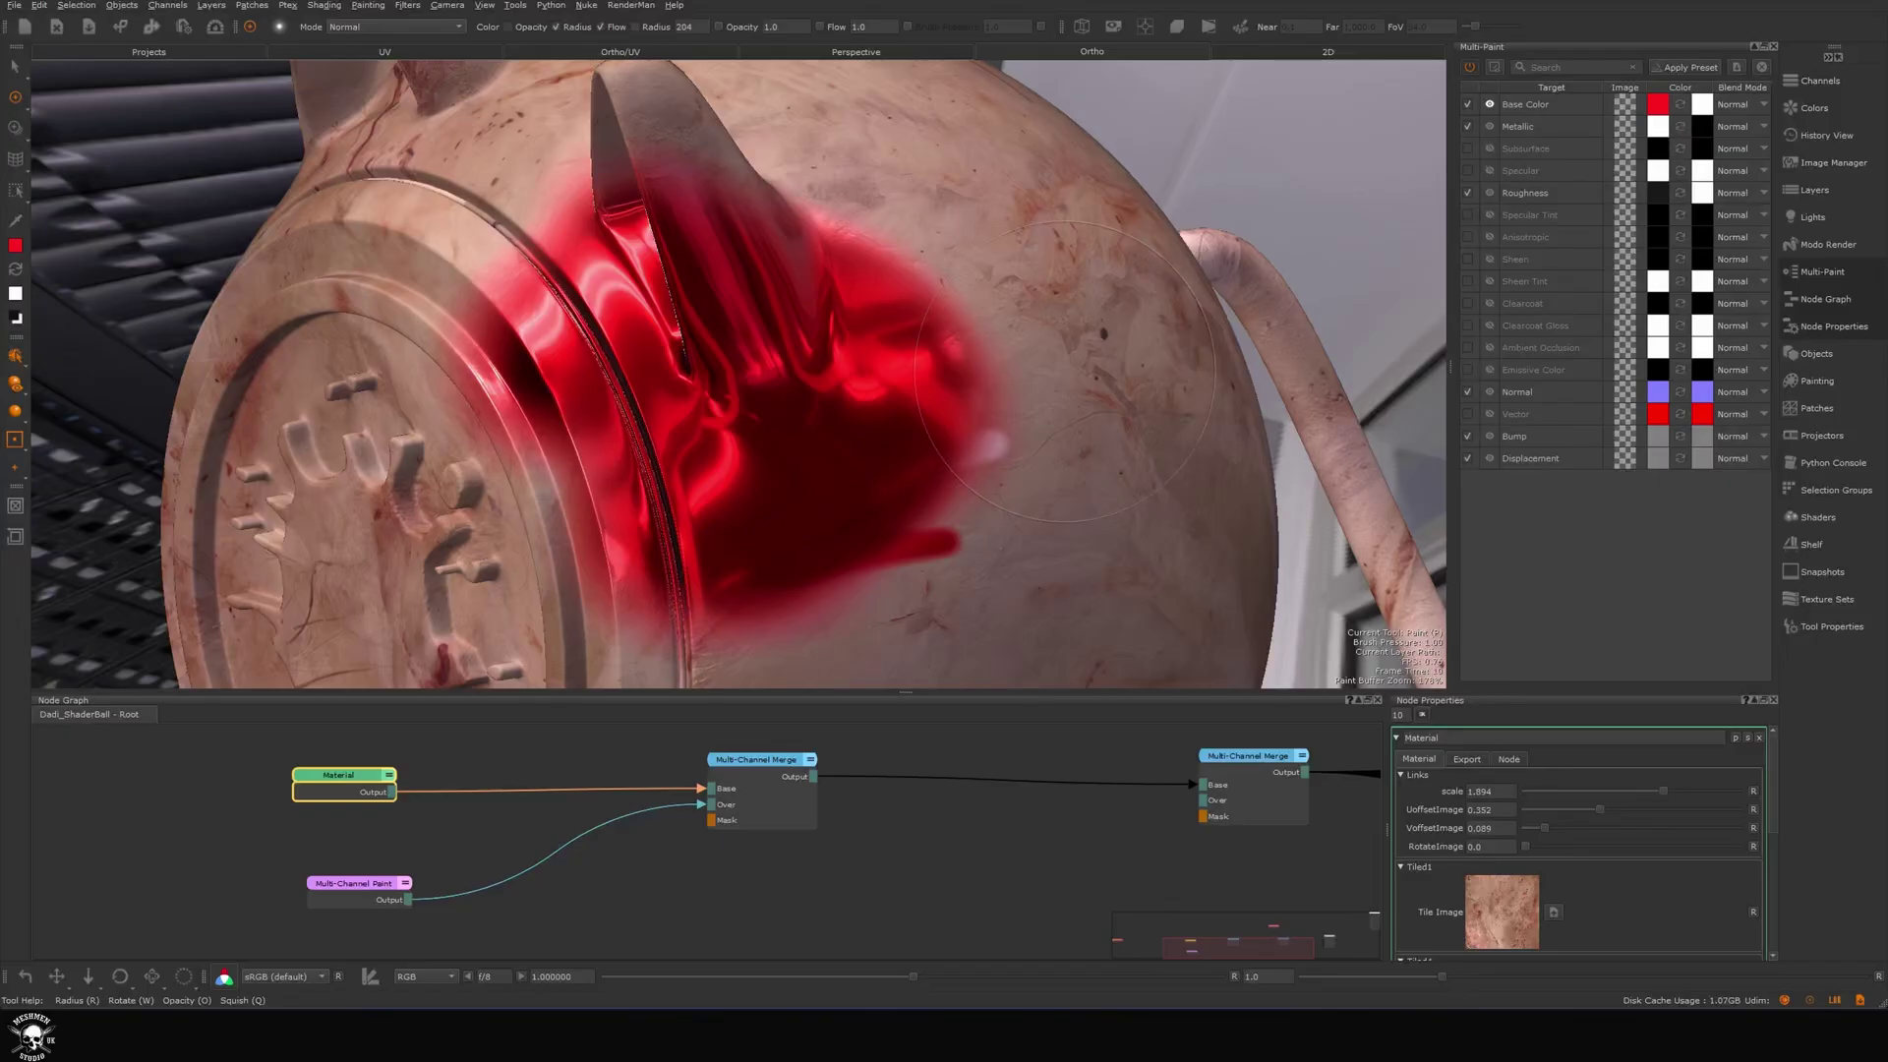
mouse_move(1065, 372)
left_mouse_down("alt")
mouse_move(1137, 354)
mouse_move(1015, 392)
mouse_move(936, 371)
mouse_move(973, 370)
mouse_move(959, 462)
mouse_move(886, 433)
mouse_move(880, 476)
left_mouse_up("alt")
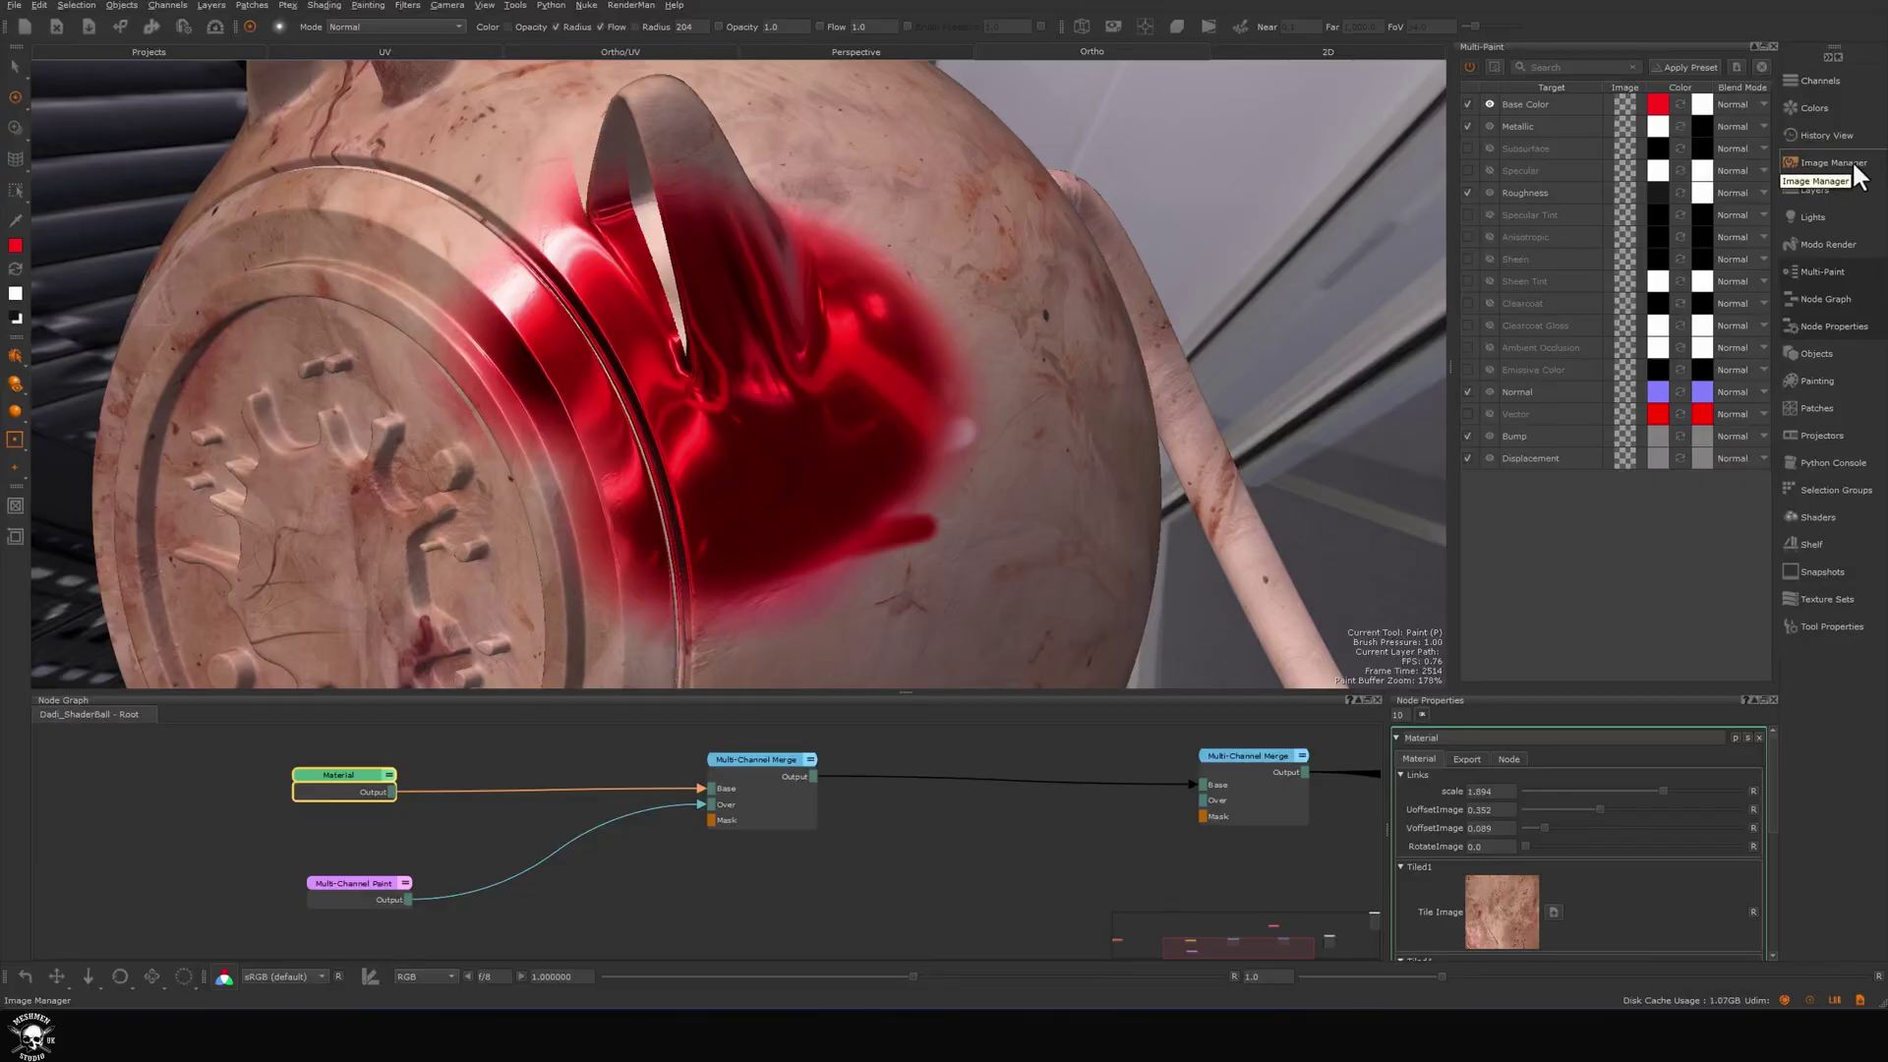
Dock the Image Manager beside the 3D view and expand the Test image group, leaving Bricks02 collapsed.
left_click(1855, 167)
left_click_drag(1576, 158, 46, 268)
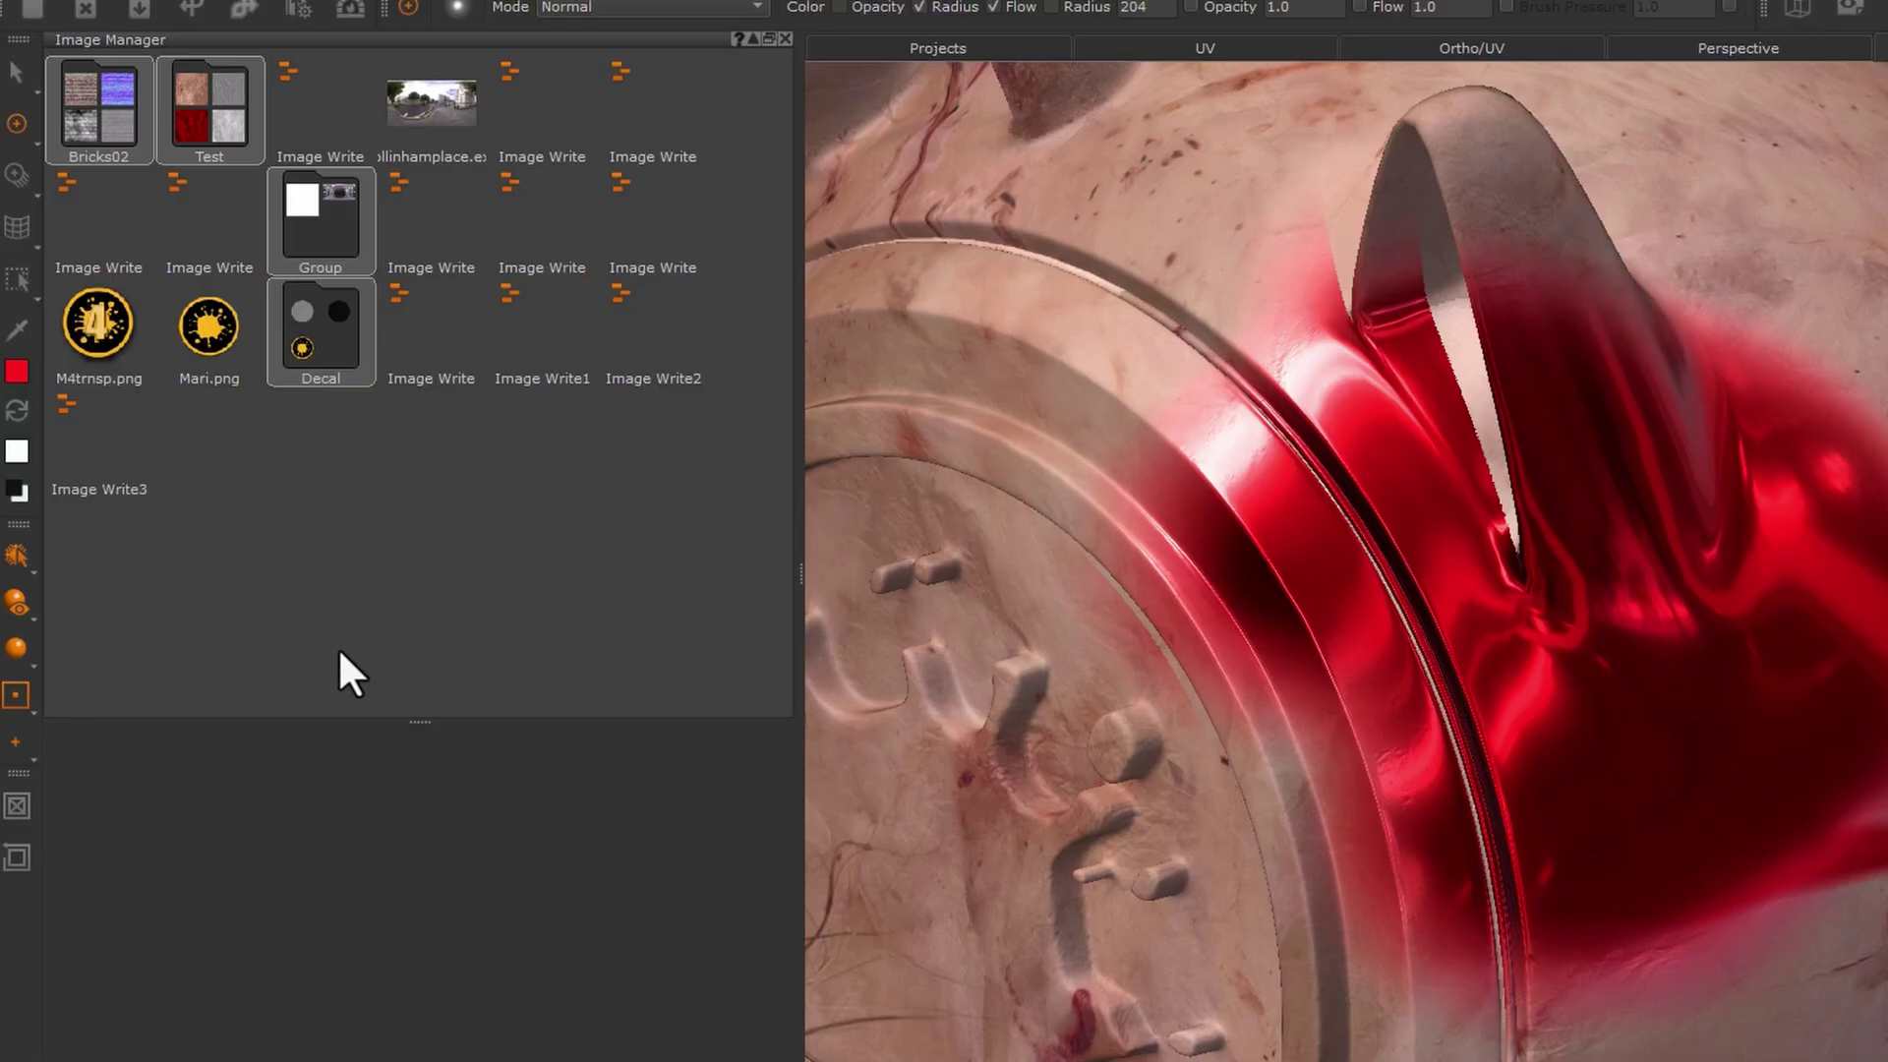
left_click(116, 104)
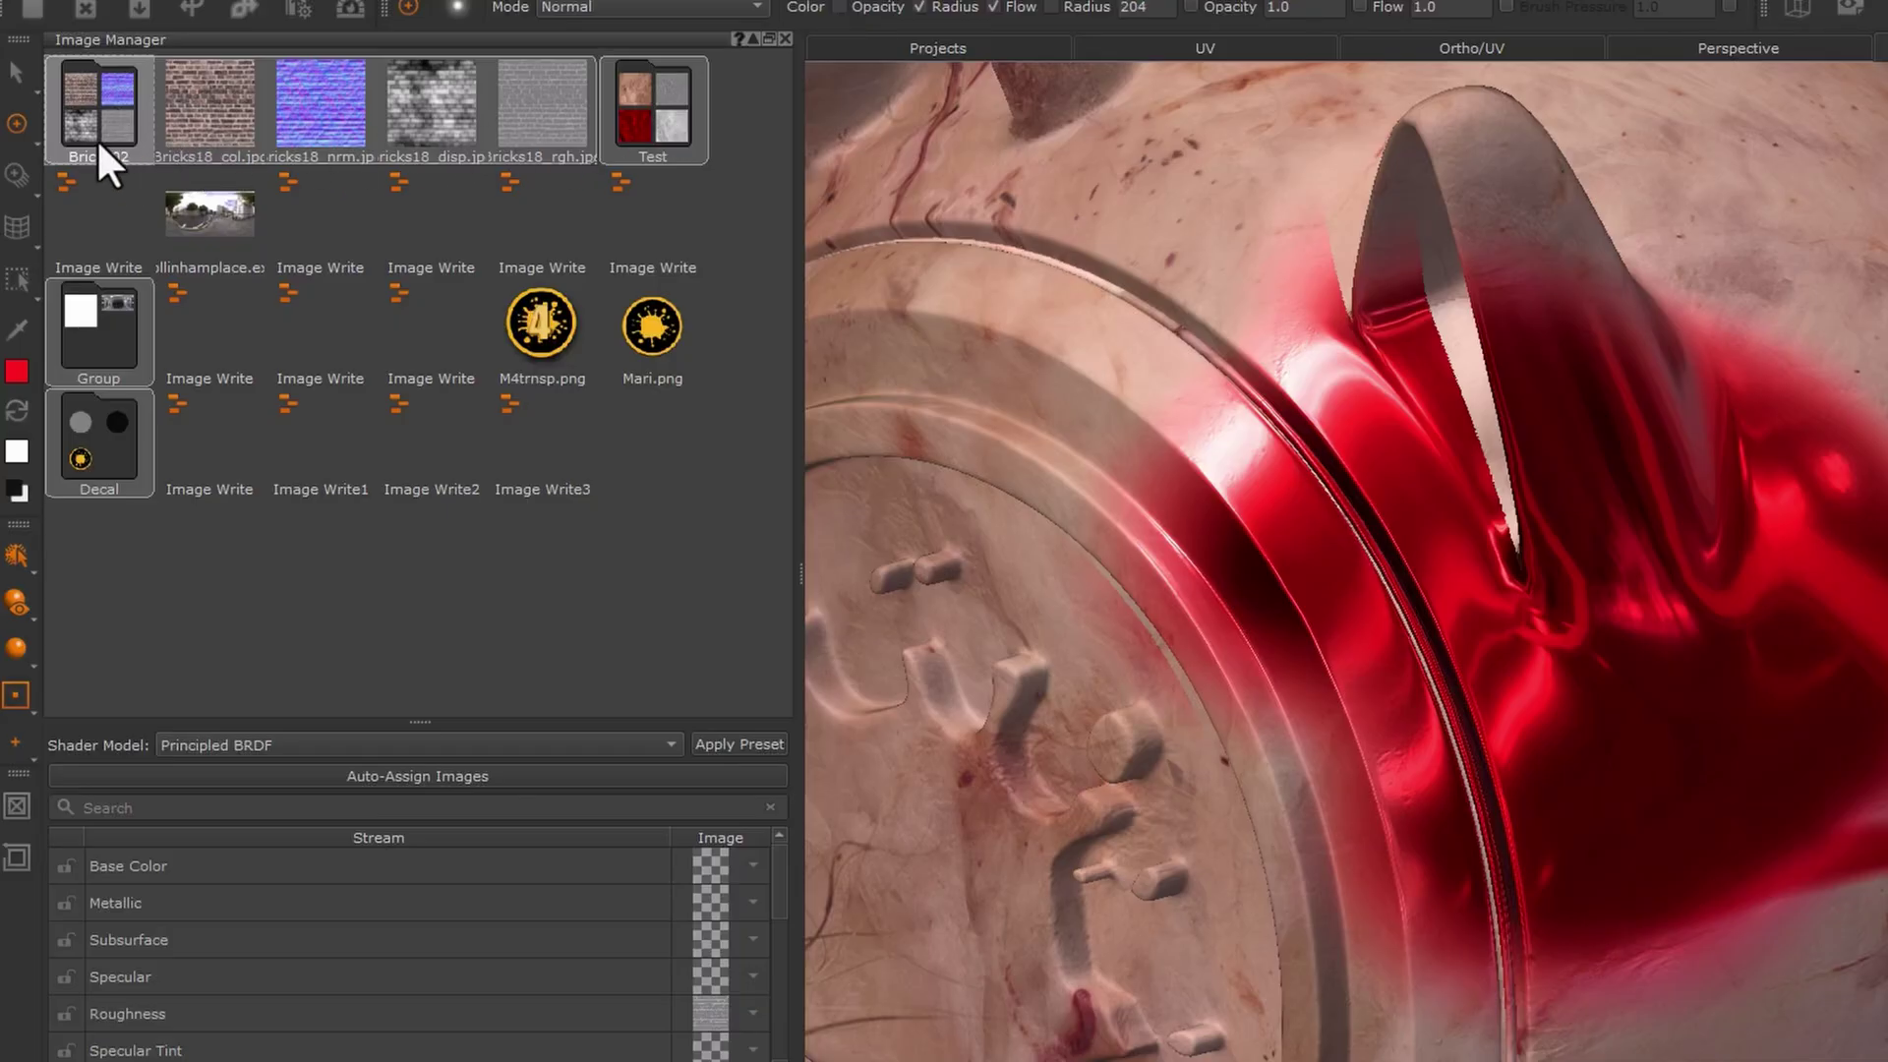
left_click(98, 141)
left_click(226, 122)
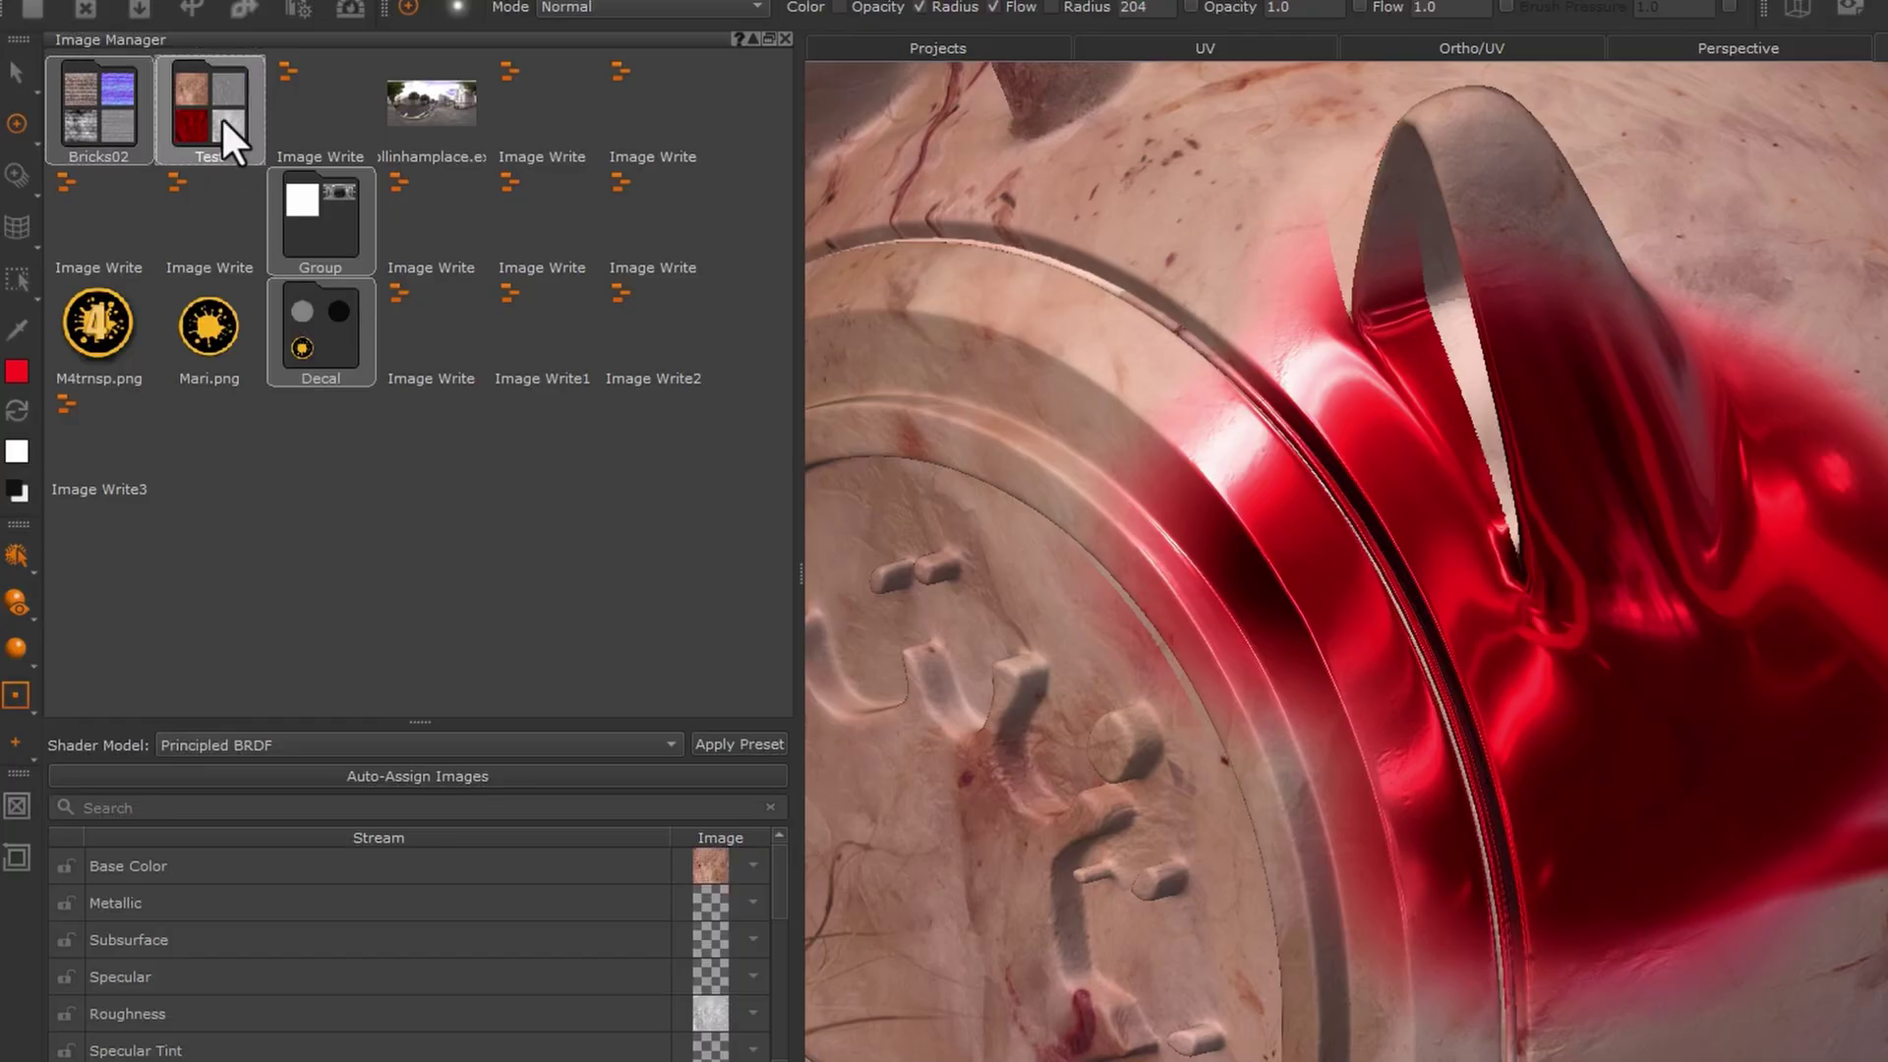
left_click(221, 116)
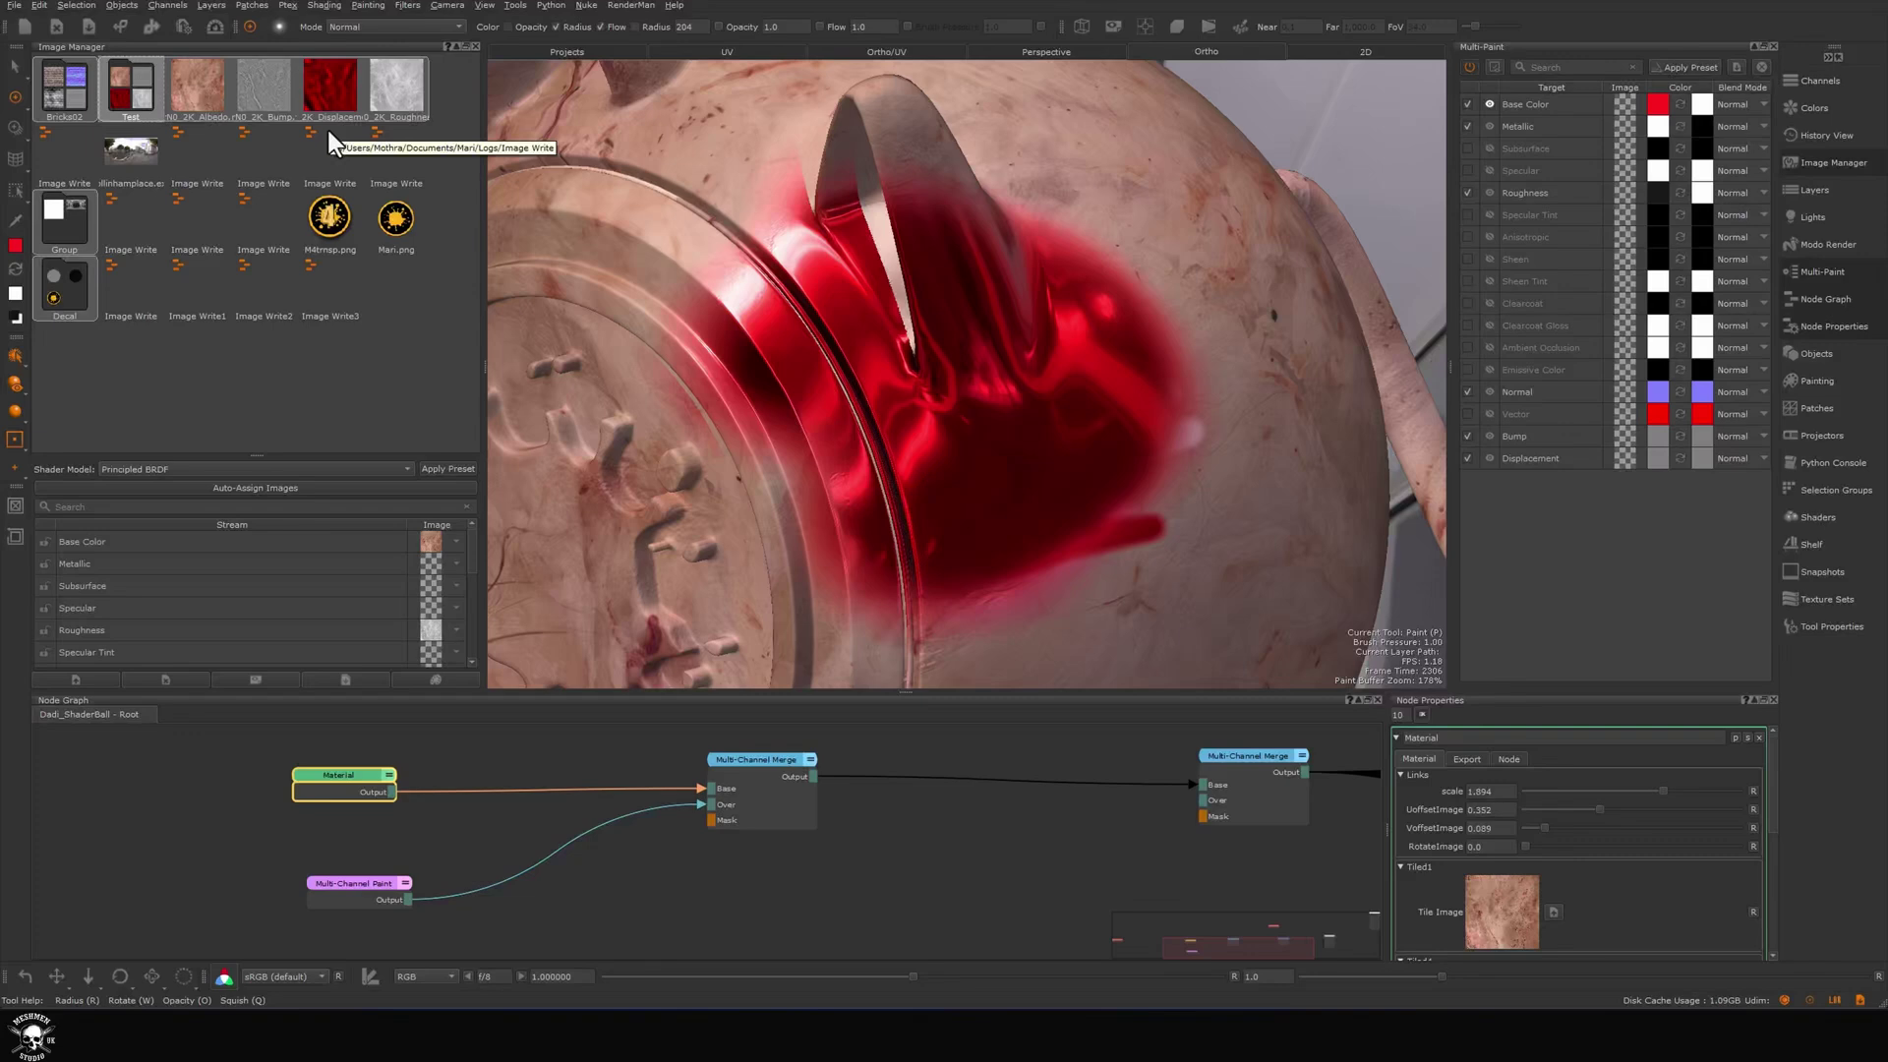
Assign the Test group's albedo image to Base Color and set the Metallic paint color to black.
left_click(202, 110)
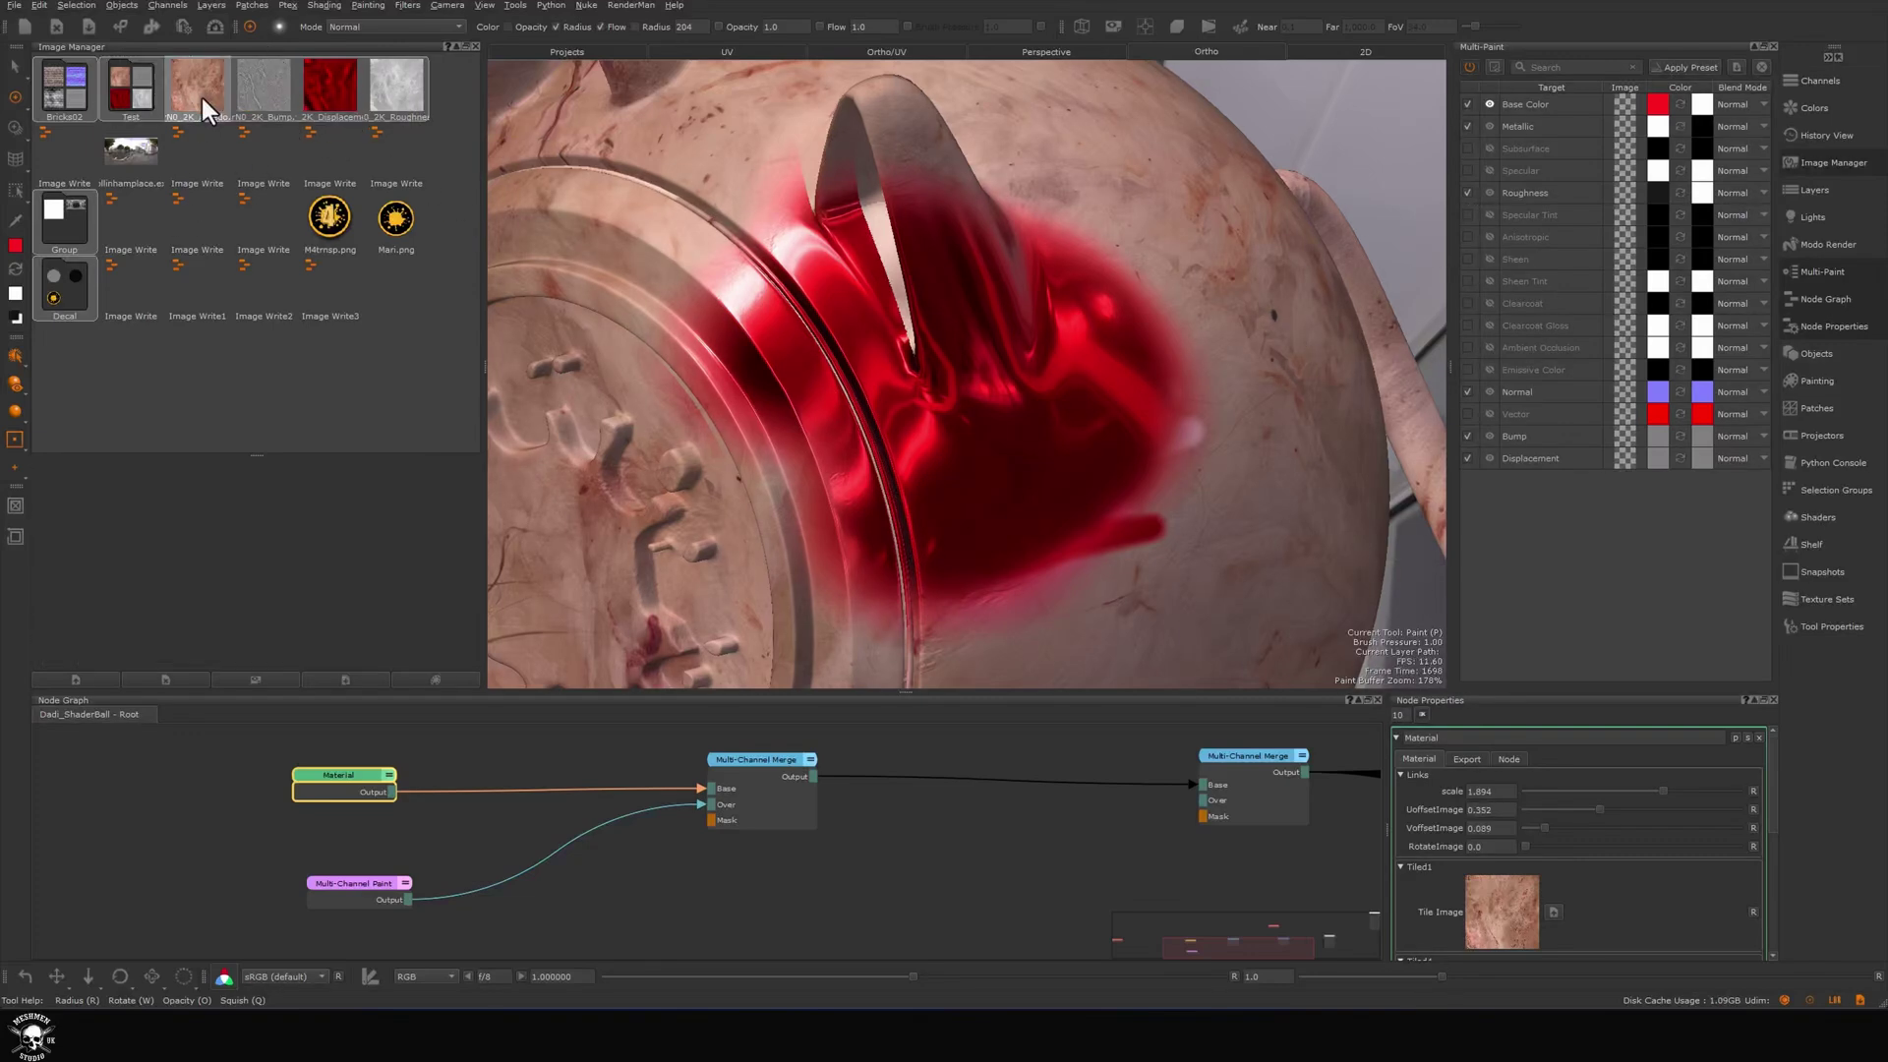
mouse_move(224, 120)
left_mouse_down()
mouse_move(1639, 126)
mouse_move(1656, 105)
mouse_move(1626, 104)
left_mouse_up()
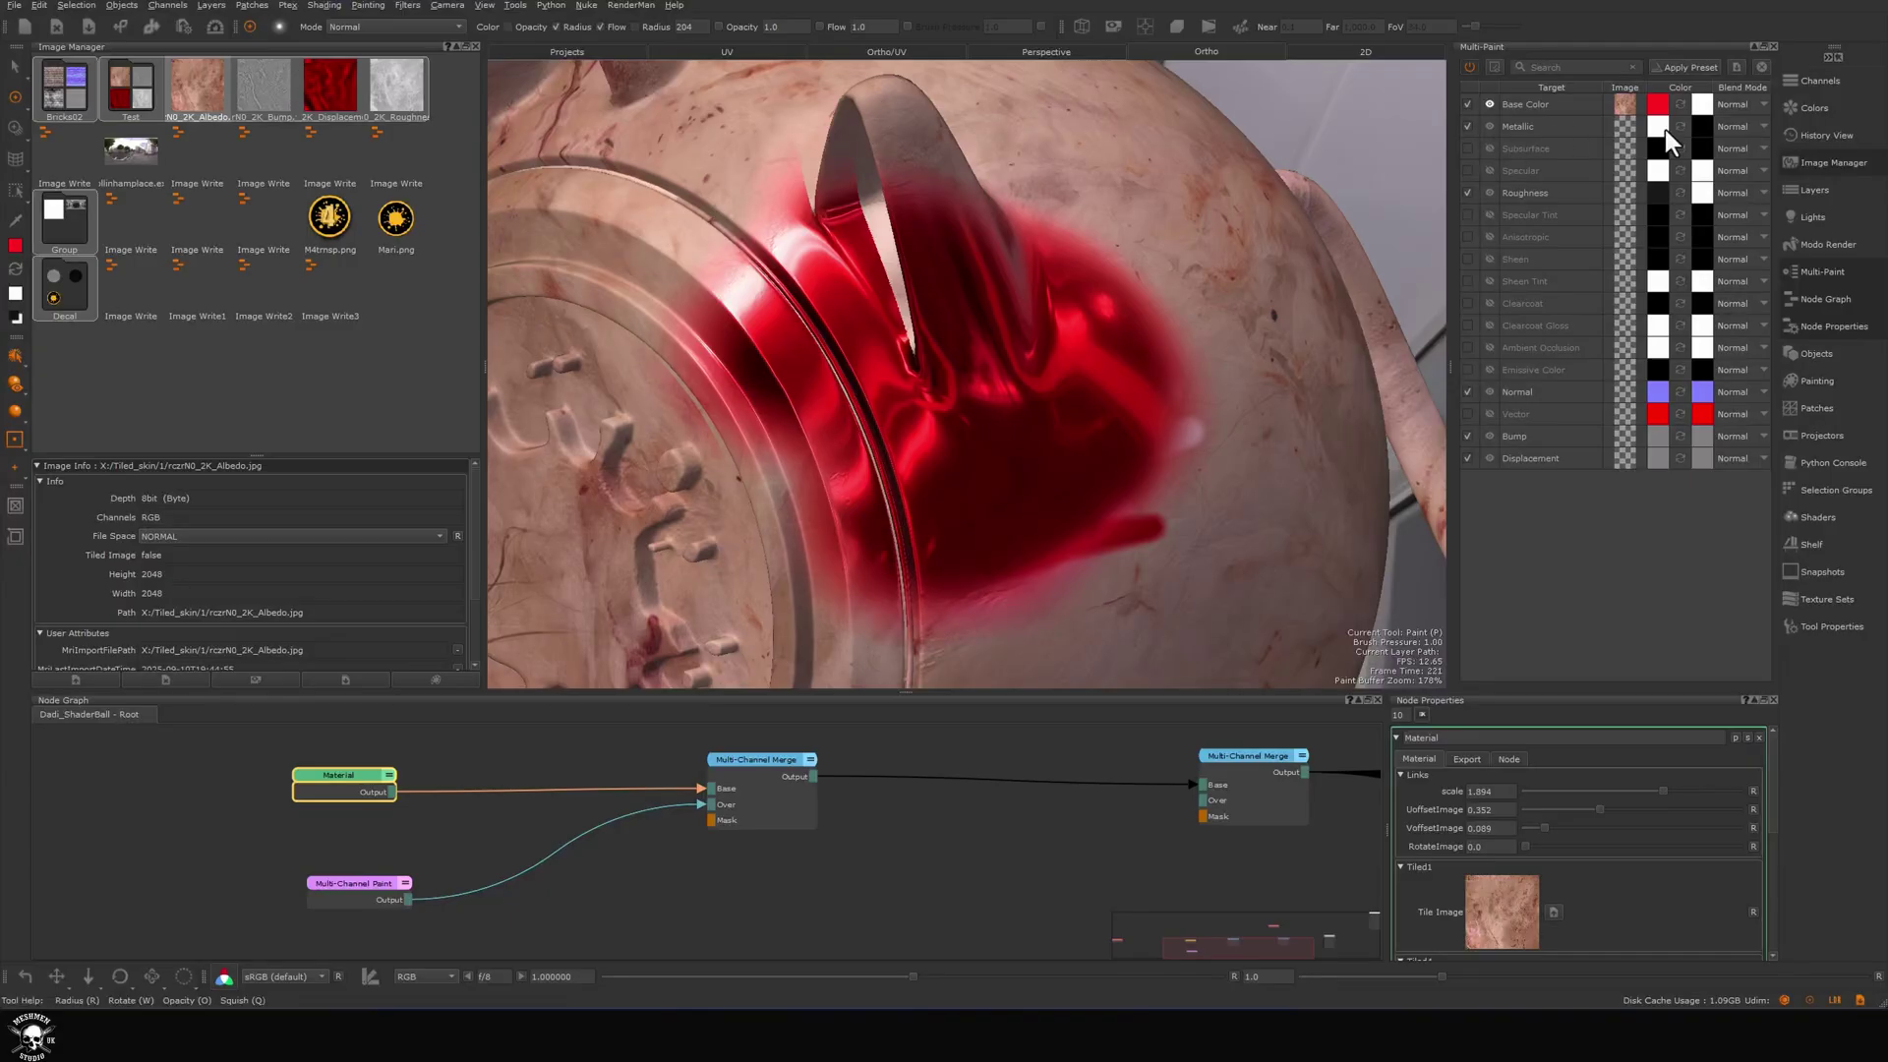
left_click(1664, 129)
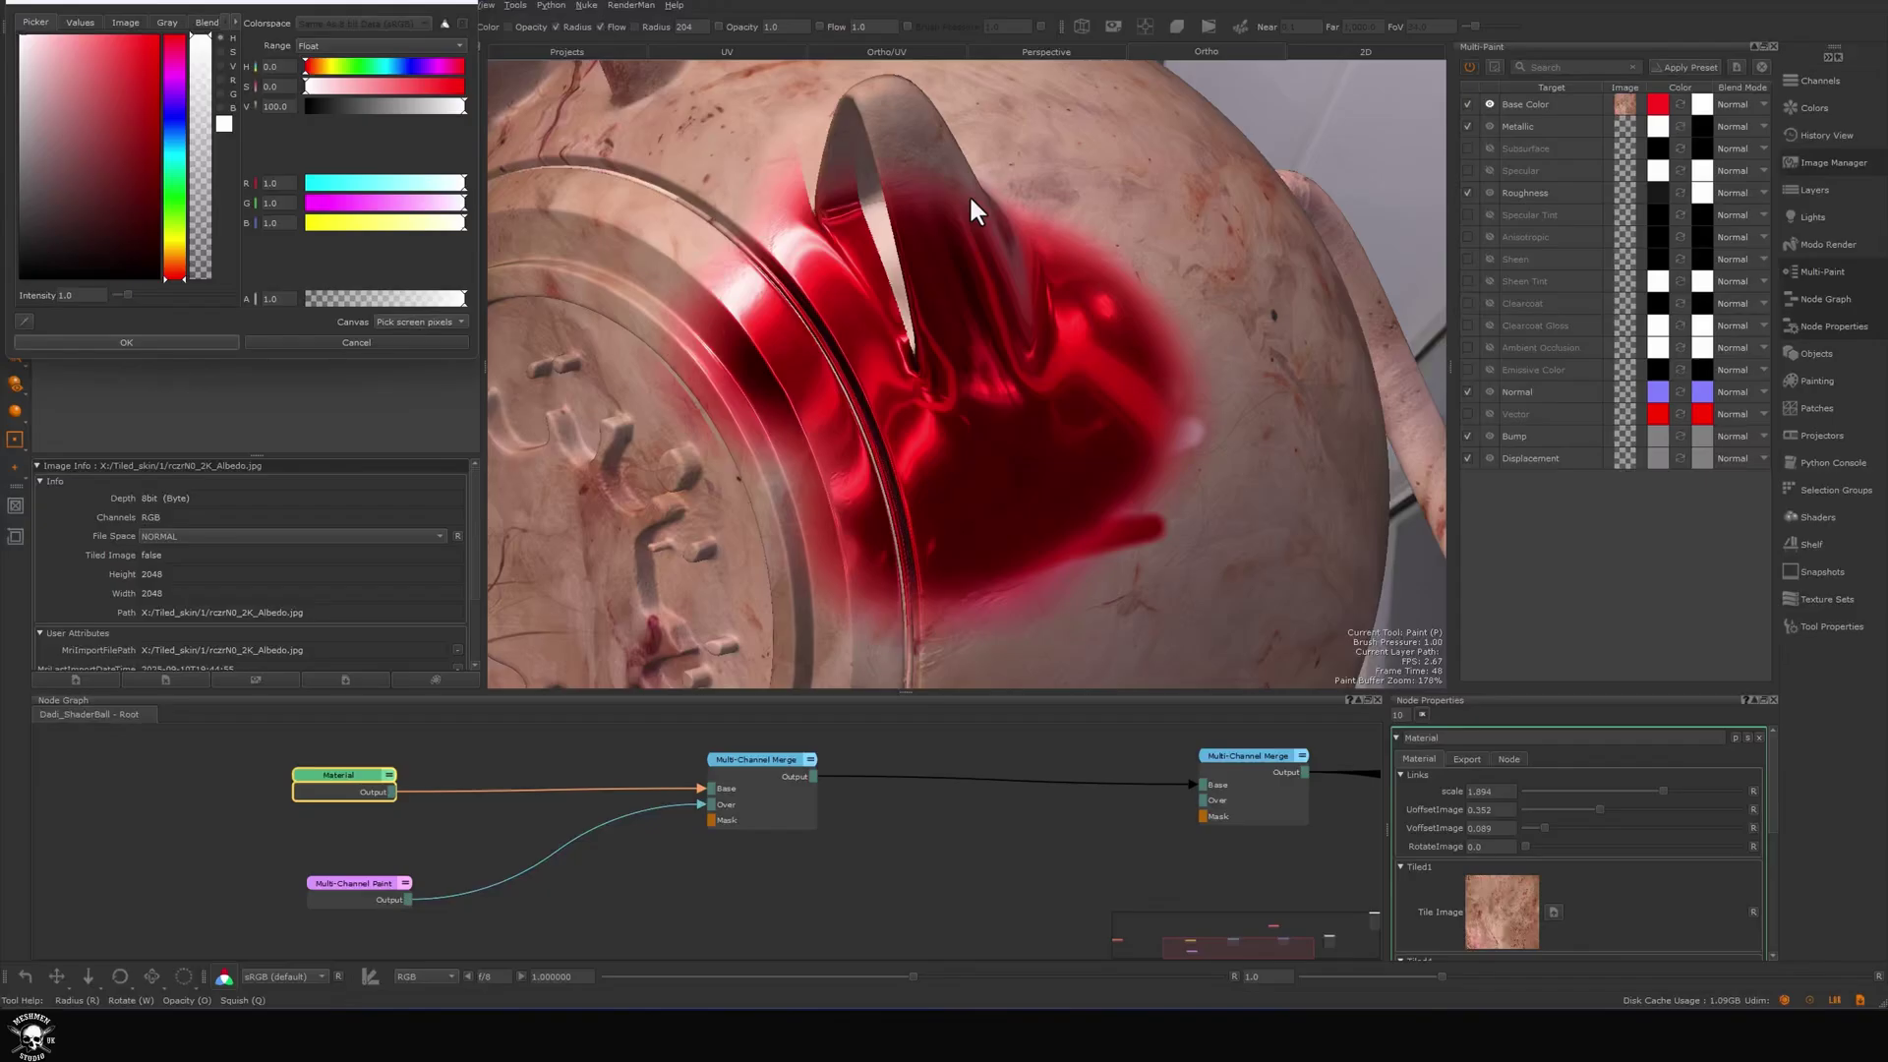
Assign the Test group's bump, displacement and roughness images to the Bump, Displacement and Roughness targets.
left_click_drag(263, 87, 1625, 436)
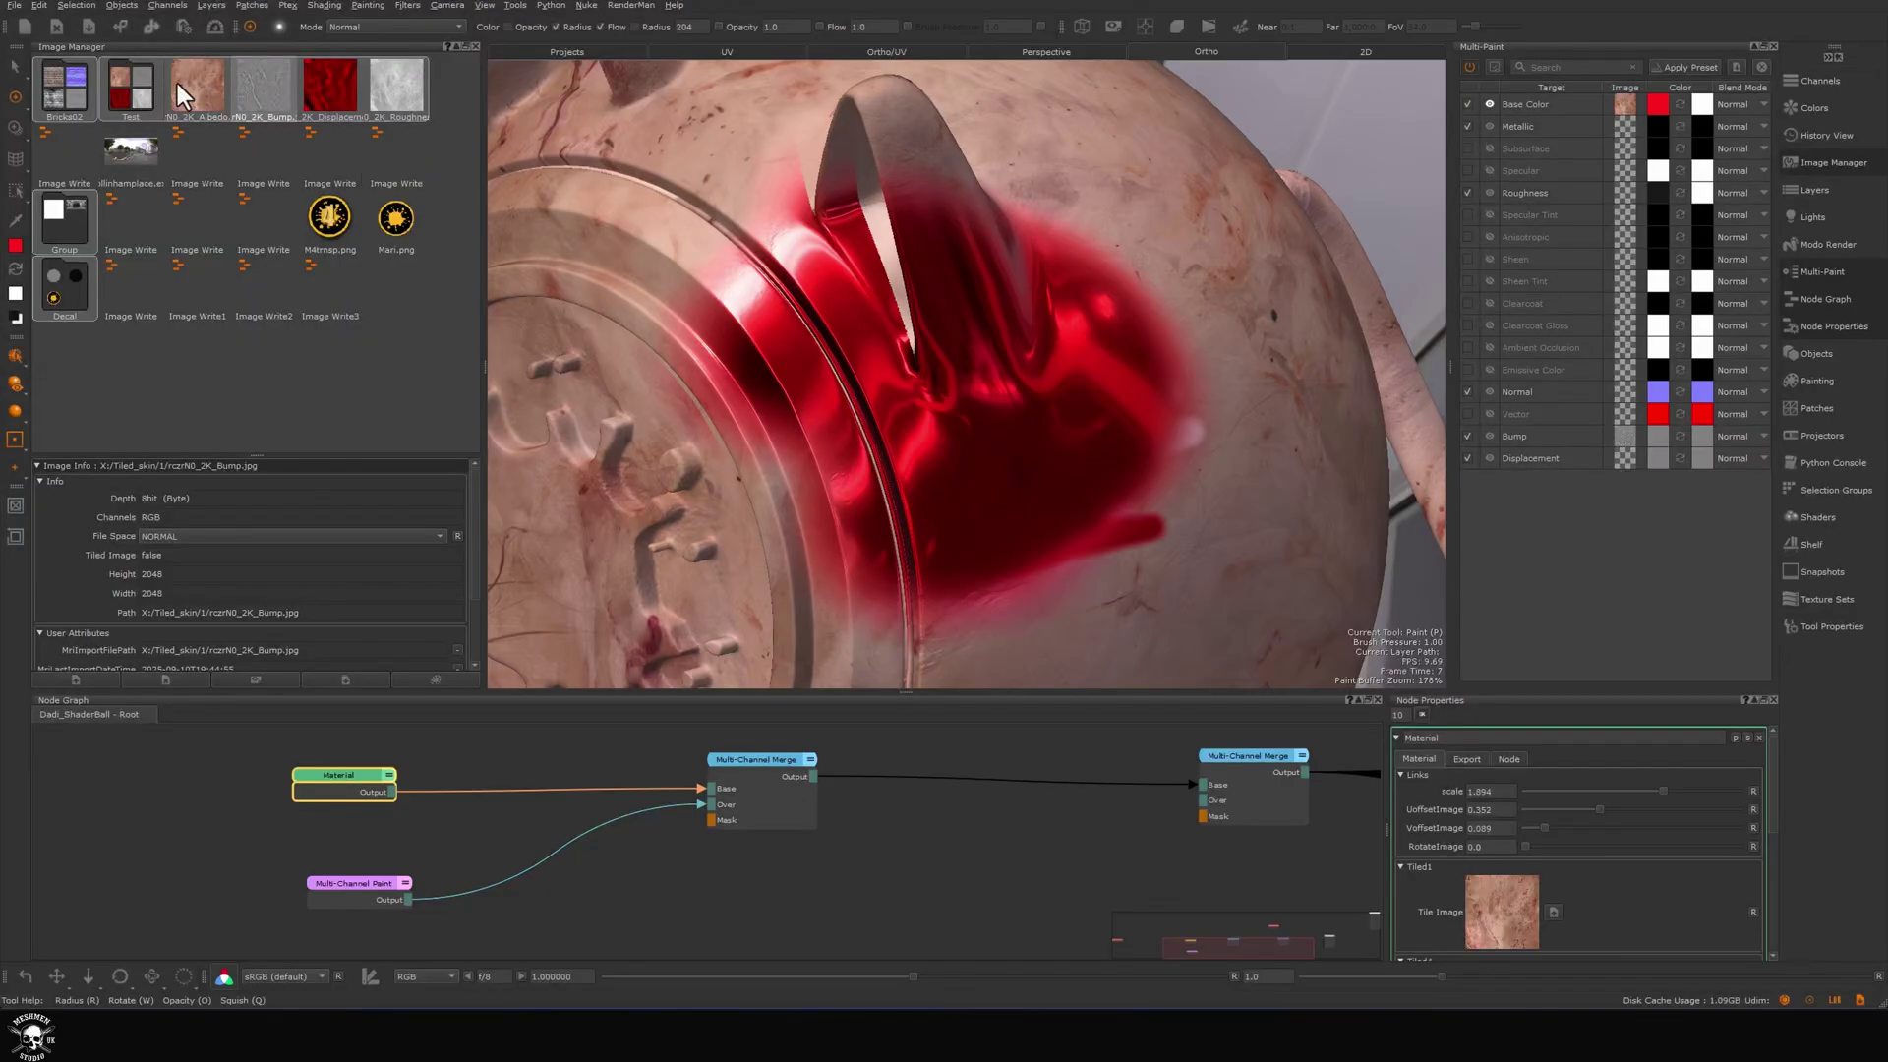
mouse_move(329, 88)
left_mouse_down()
mouse_move(418, 157)
mouse_move(1559, 474)
mouse_move(1625, 458)
left_mouse_up()
mouse_move(411, 106)
left_mouse_down()
mouse_move(1745, 398)
mouse_move(1720, 295)
mouse_move(1625, 192)
left_mouse_up()
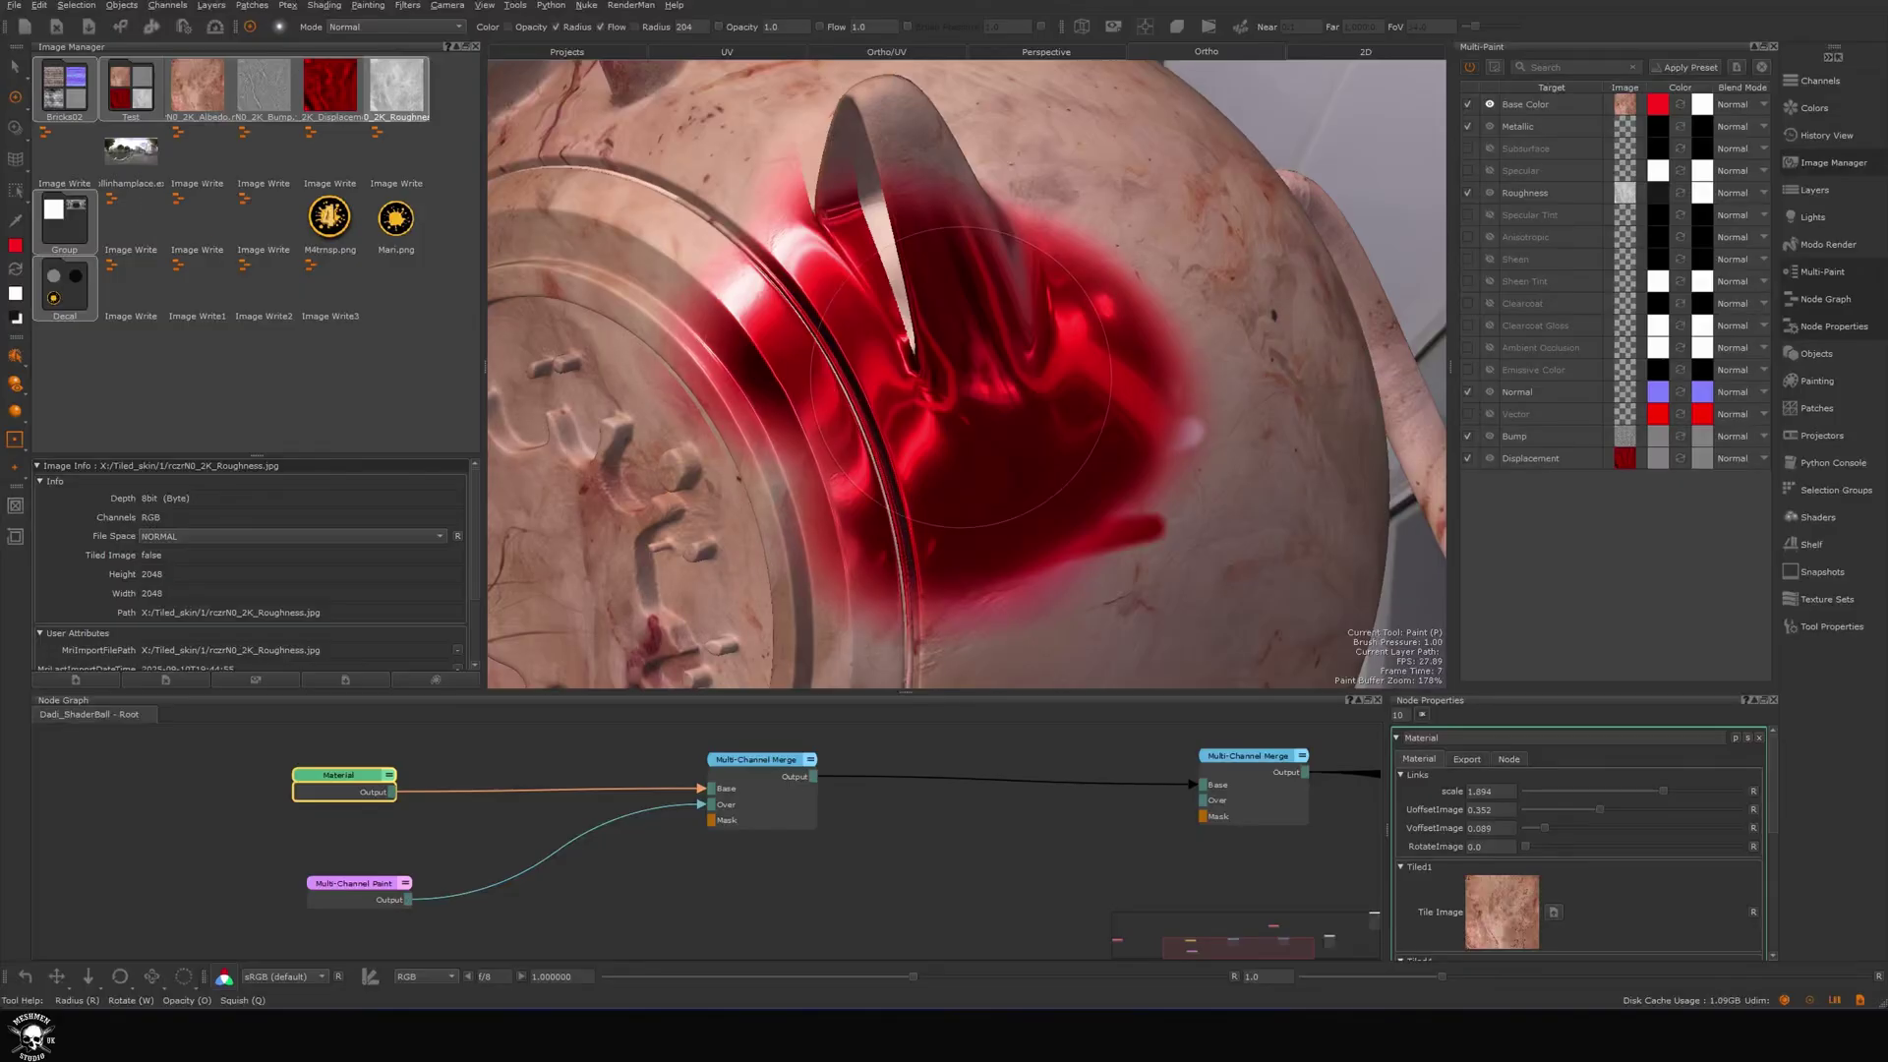
Paint the assigned skin images over most of the red metallic patch, then return to the Paint tool.
mouse_move(1023, 394)
left_mouse_down()
mouse_move(915, 344)
mouse_move(1123, 334)
mouse_move(1101, 472)
mouse_move(1061, 442)
left_mouse_up()
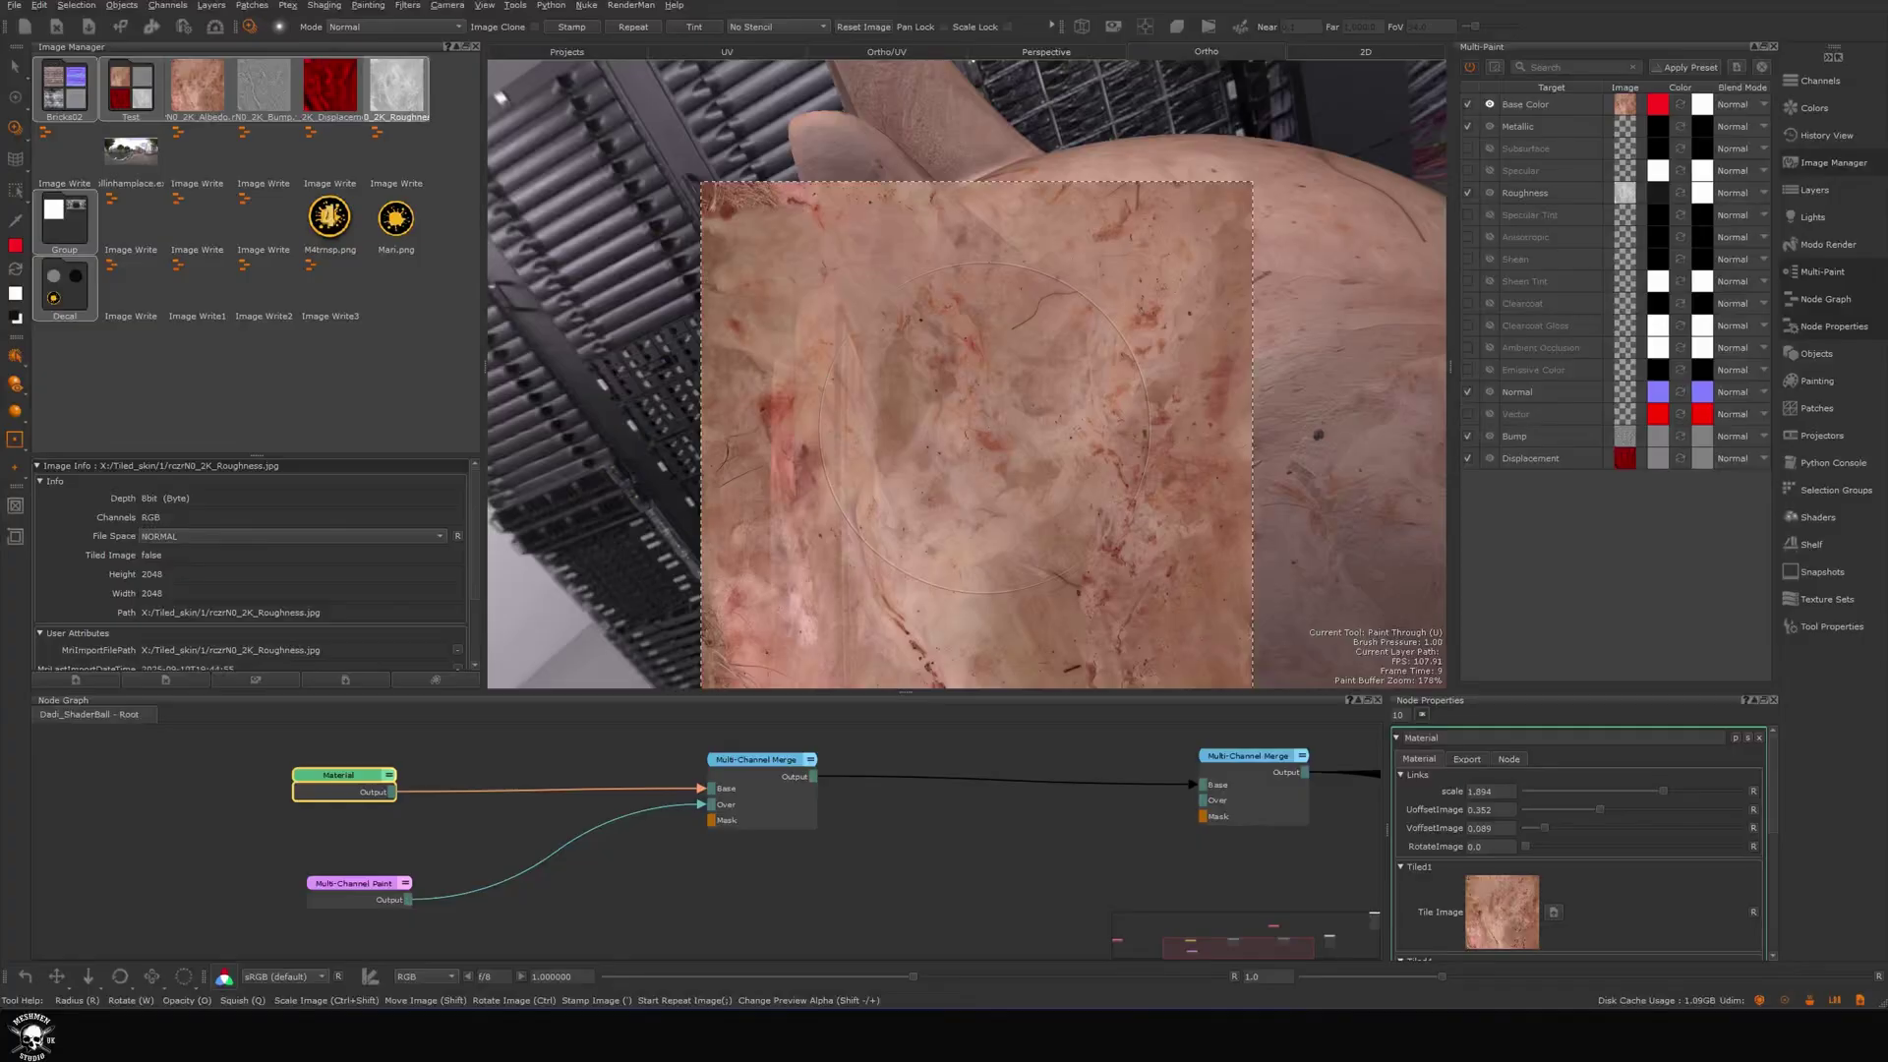
key("p")
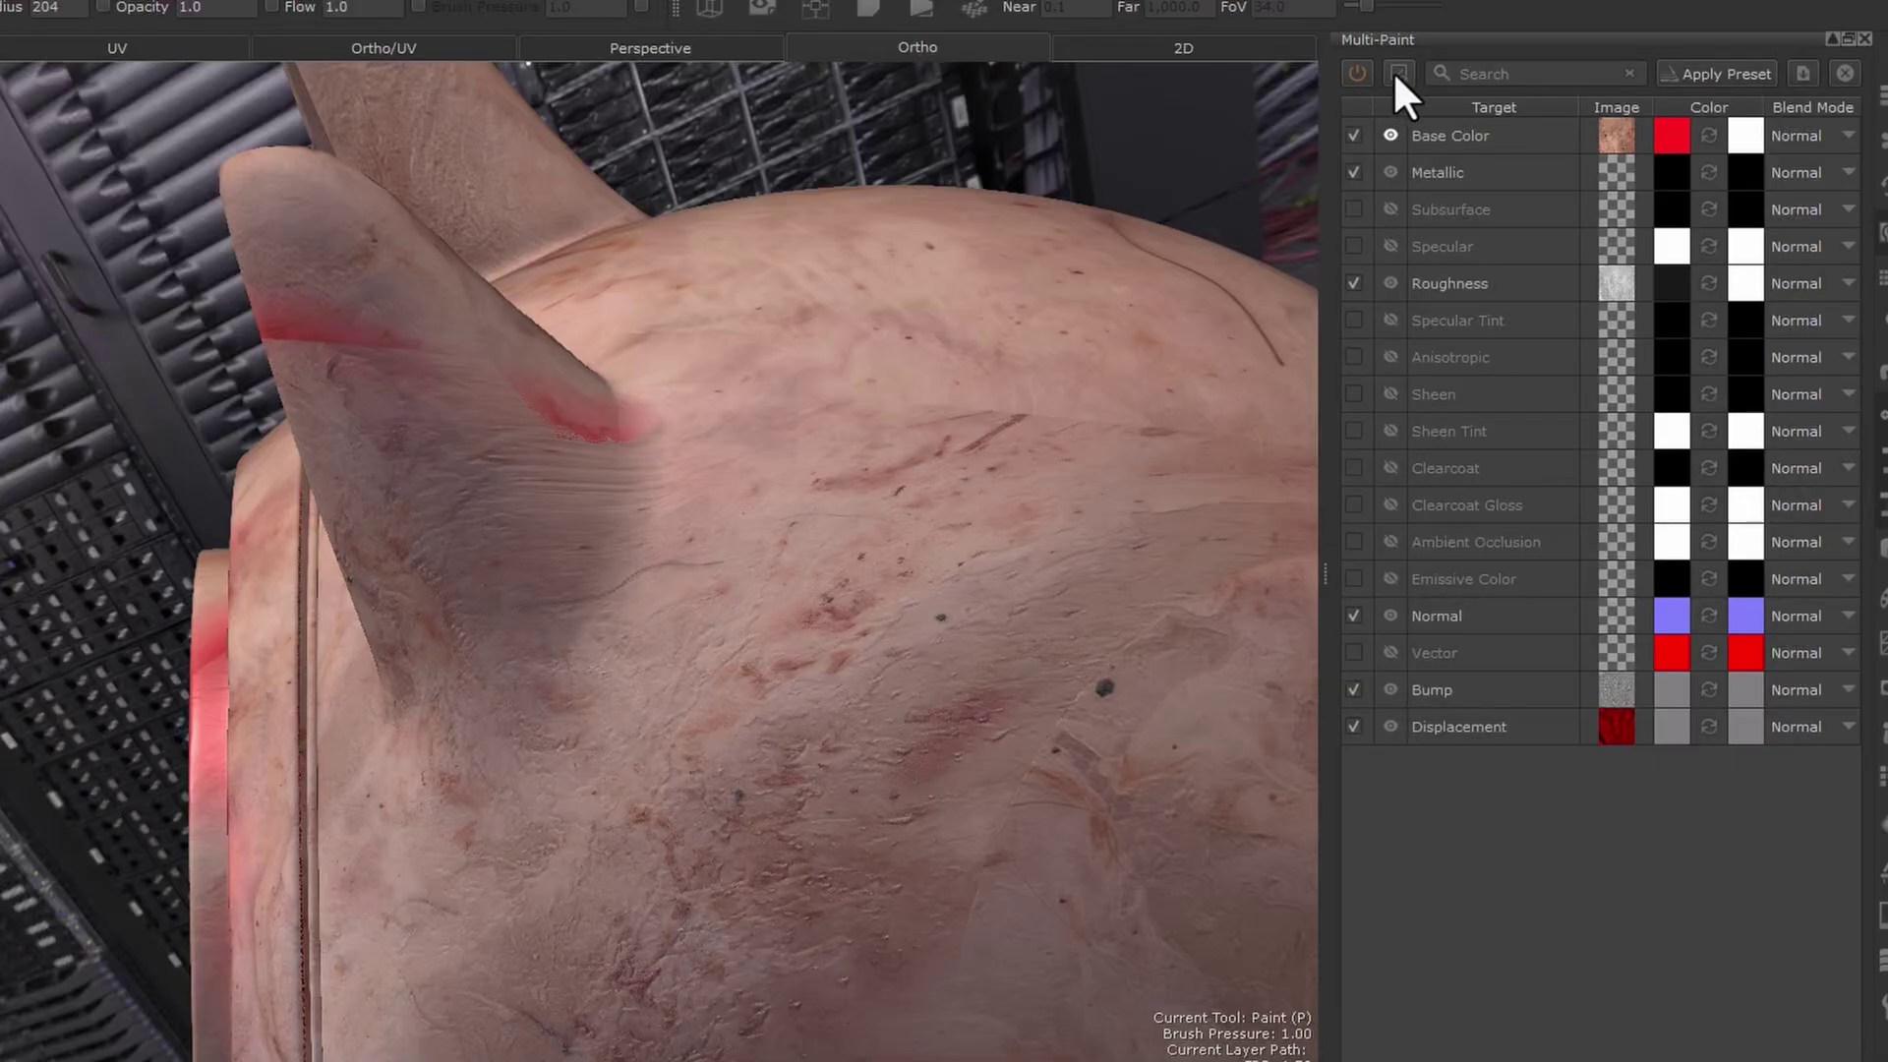
left_click(1397, 75)
left_click(1399, 77)
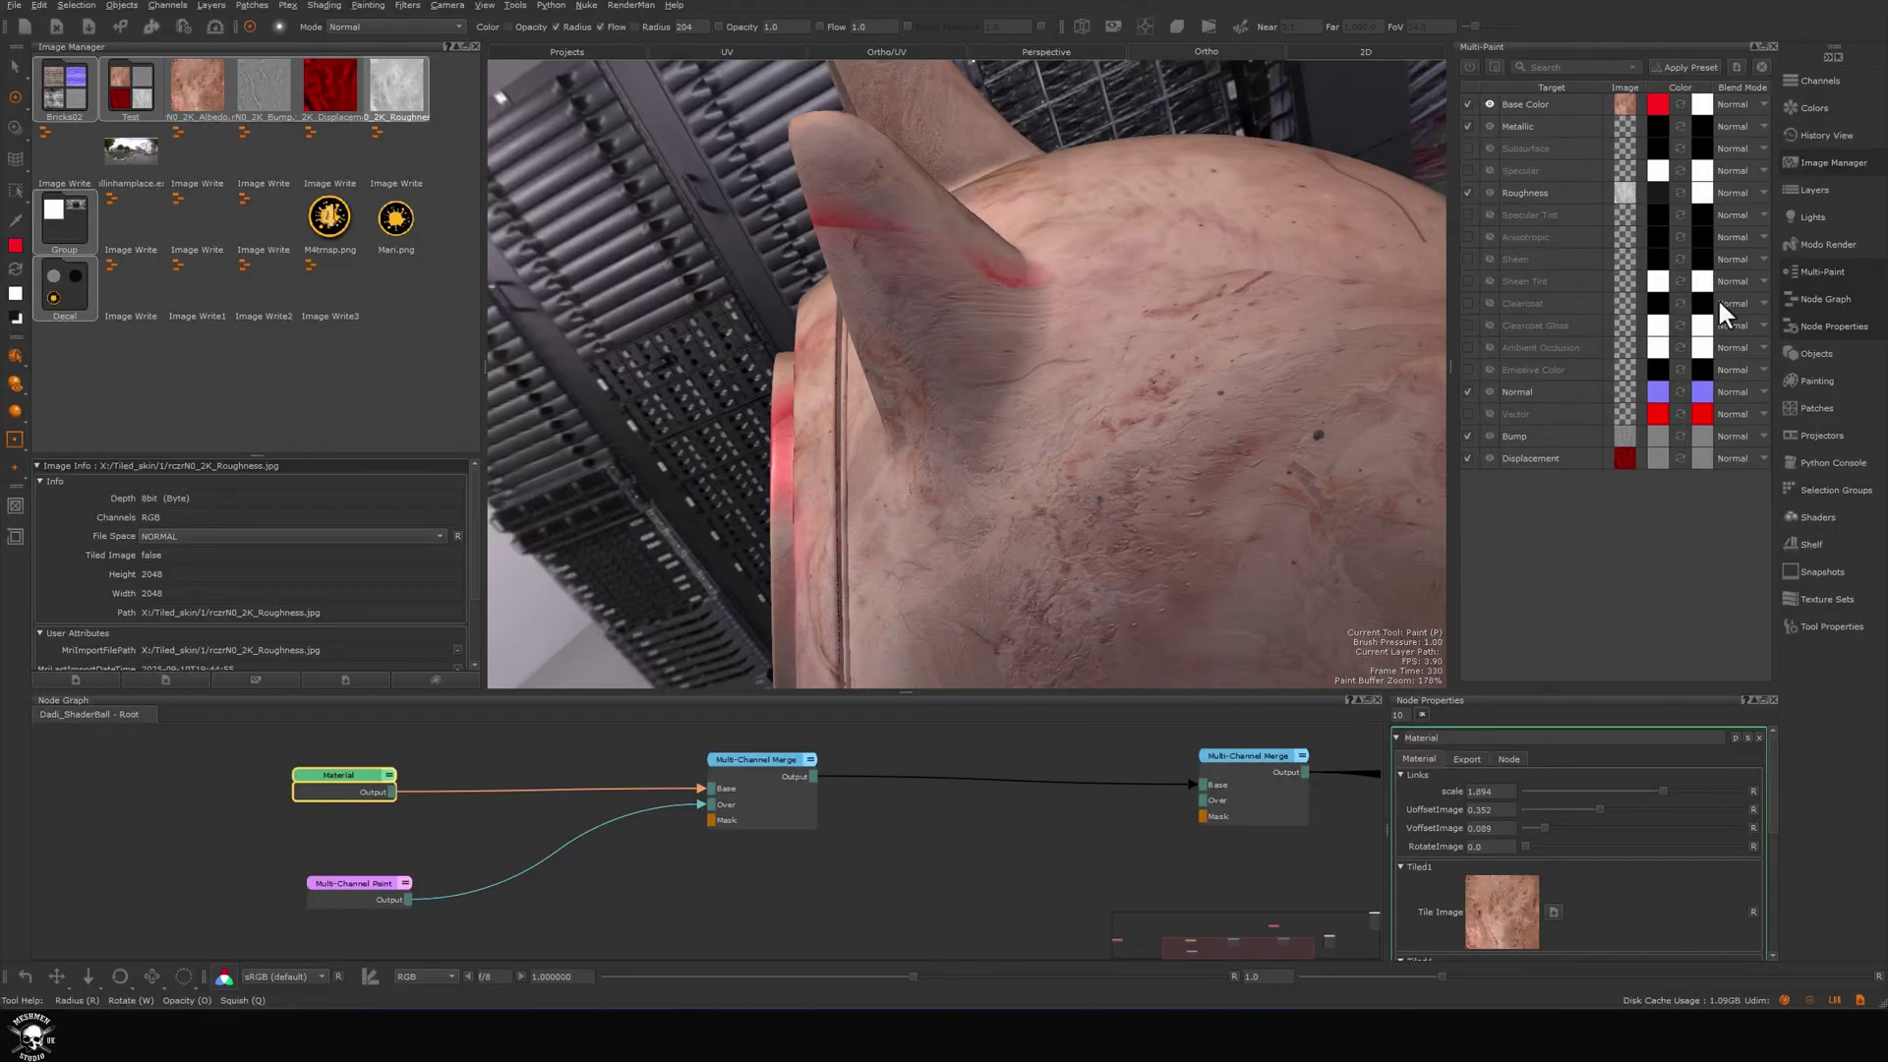
Use Paint Through to cover the remaining red spots on and beside the ear with the skin images.
key("u")
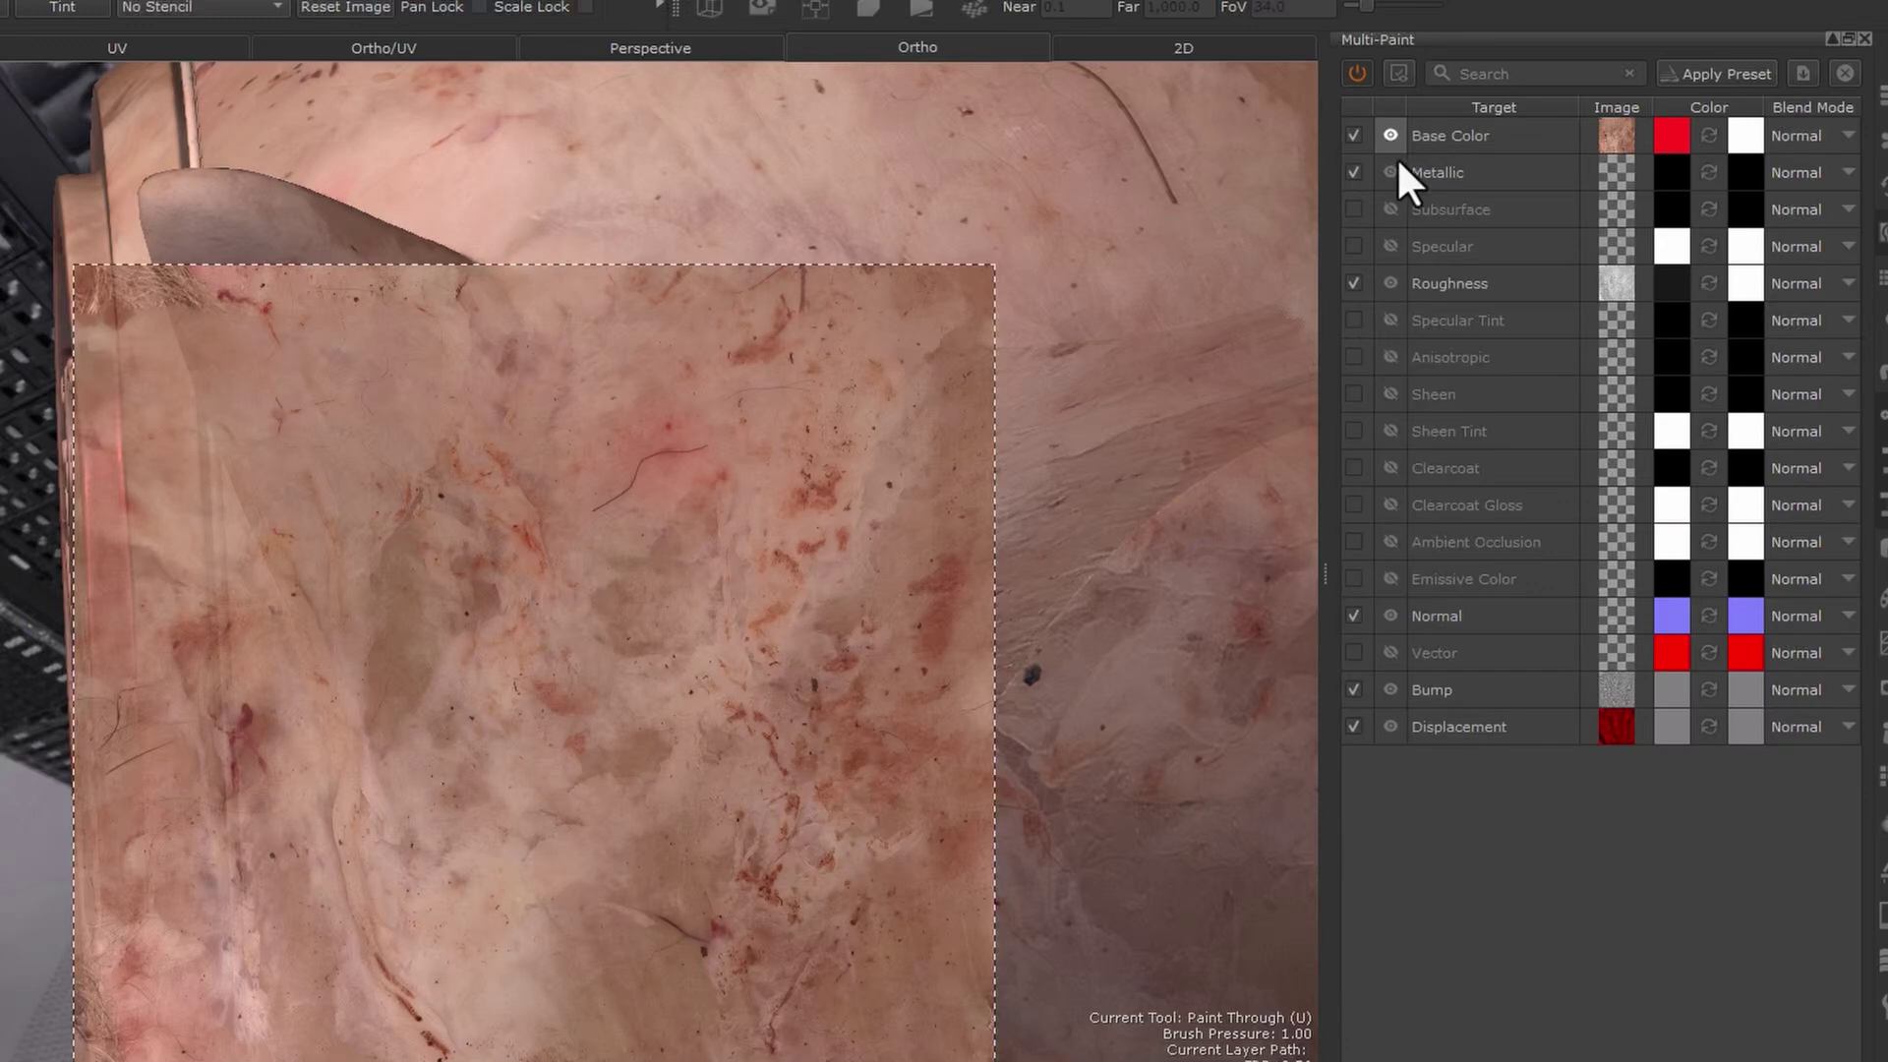
left_click_drag(739, 602, 629, 623, "alt")
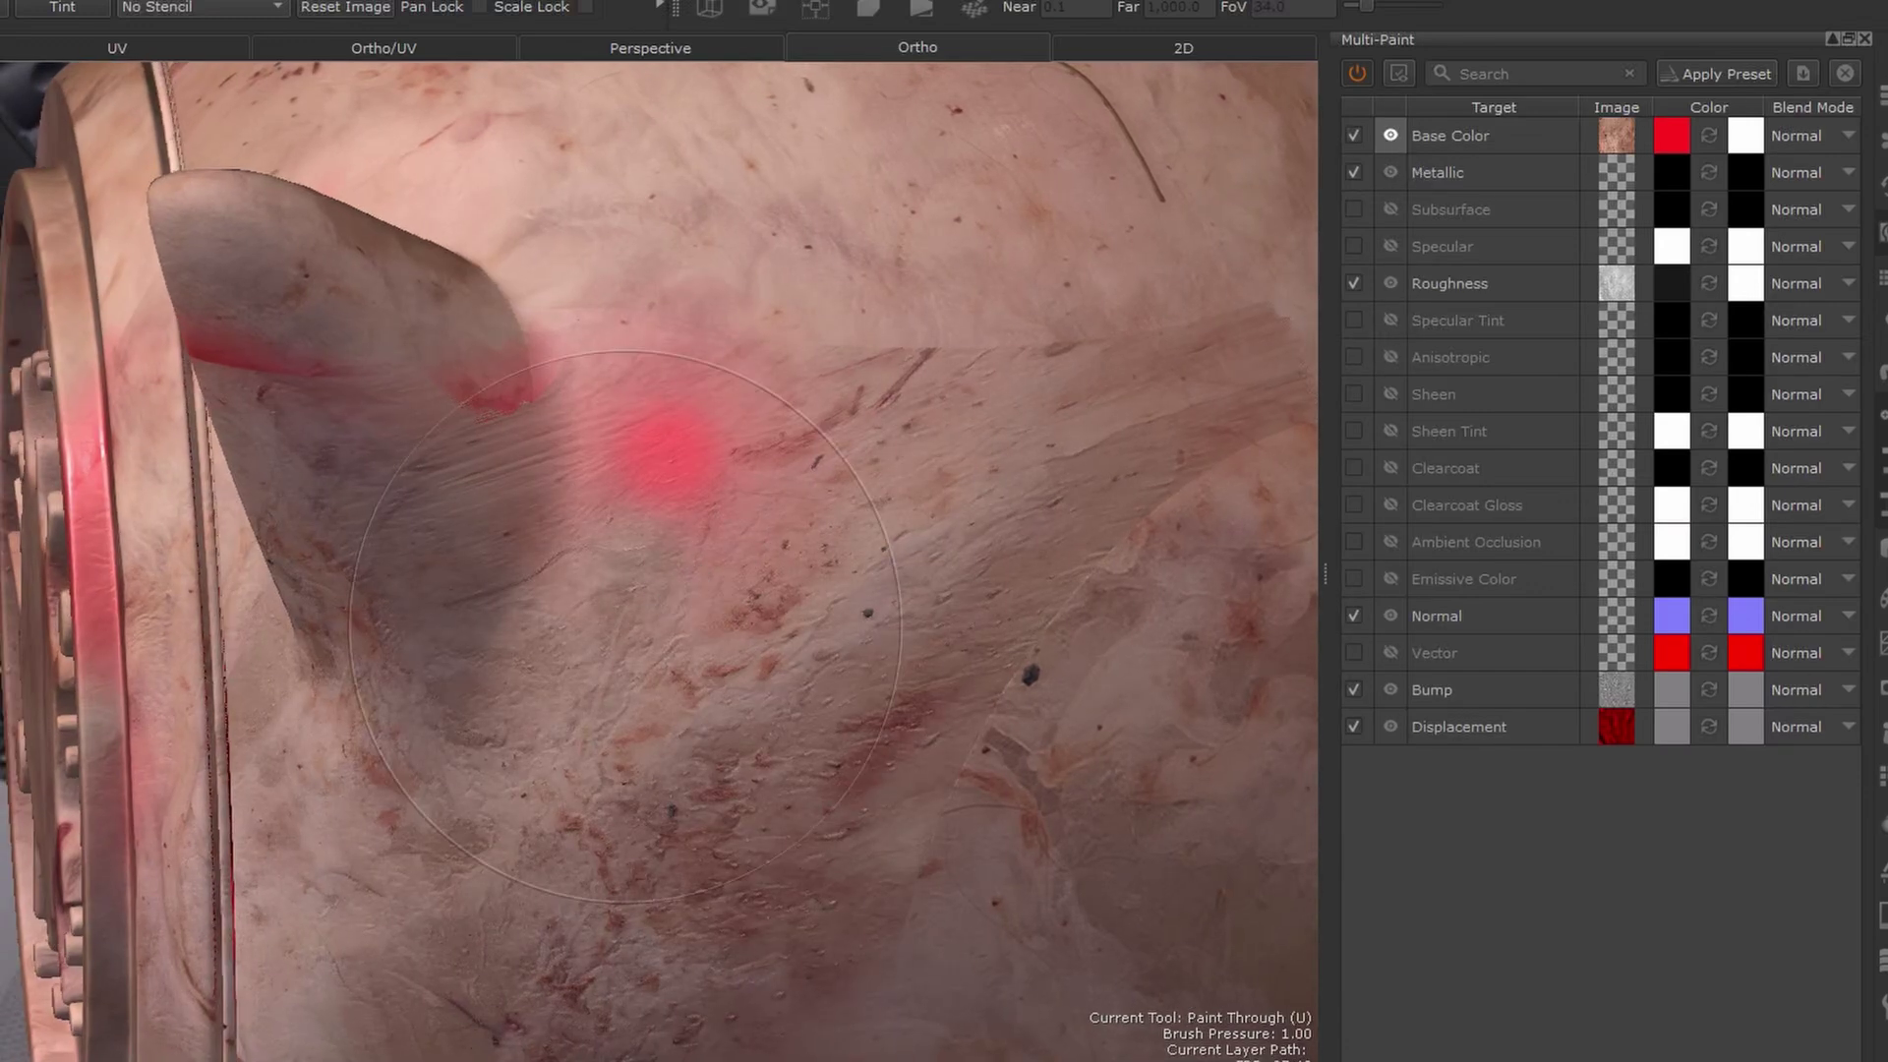
left_click_drag(625, 627, 635, 615, "shift")
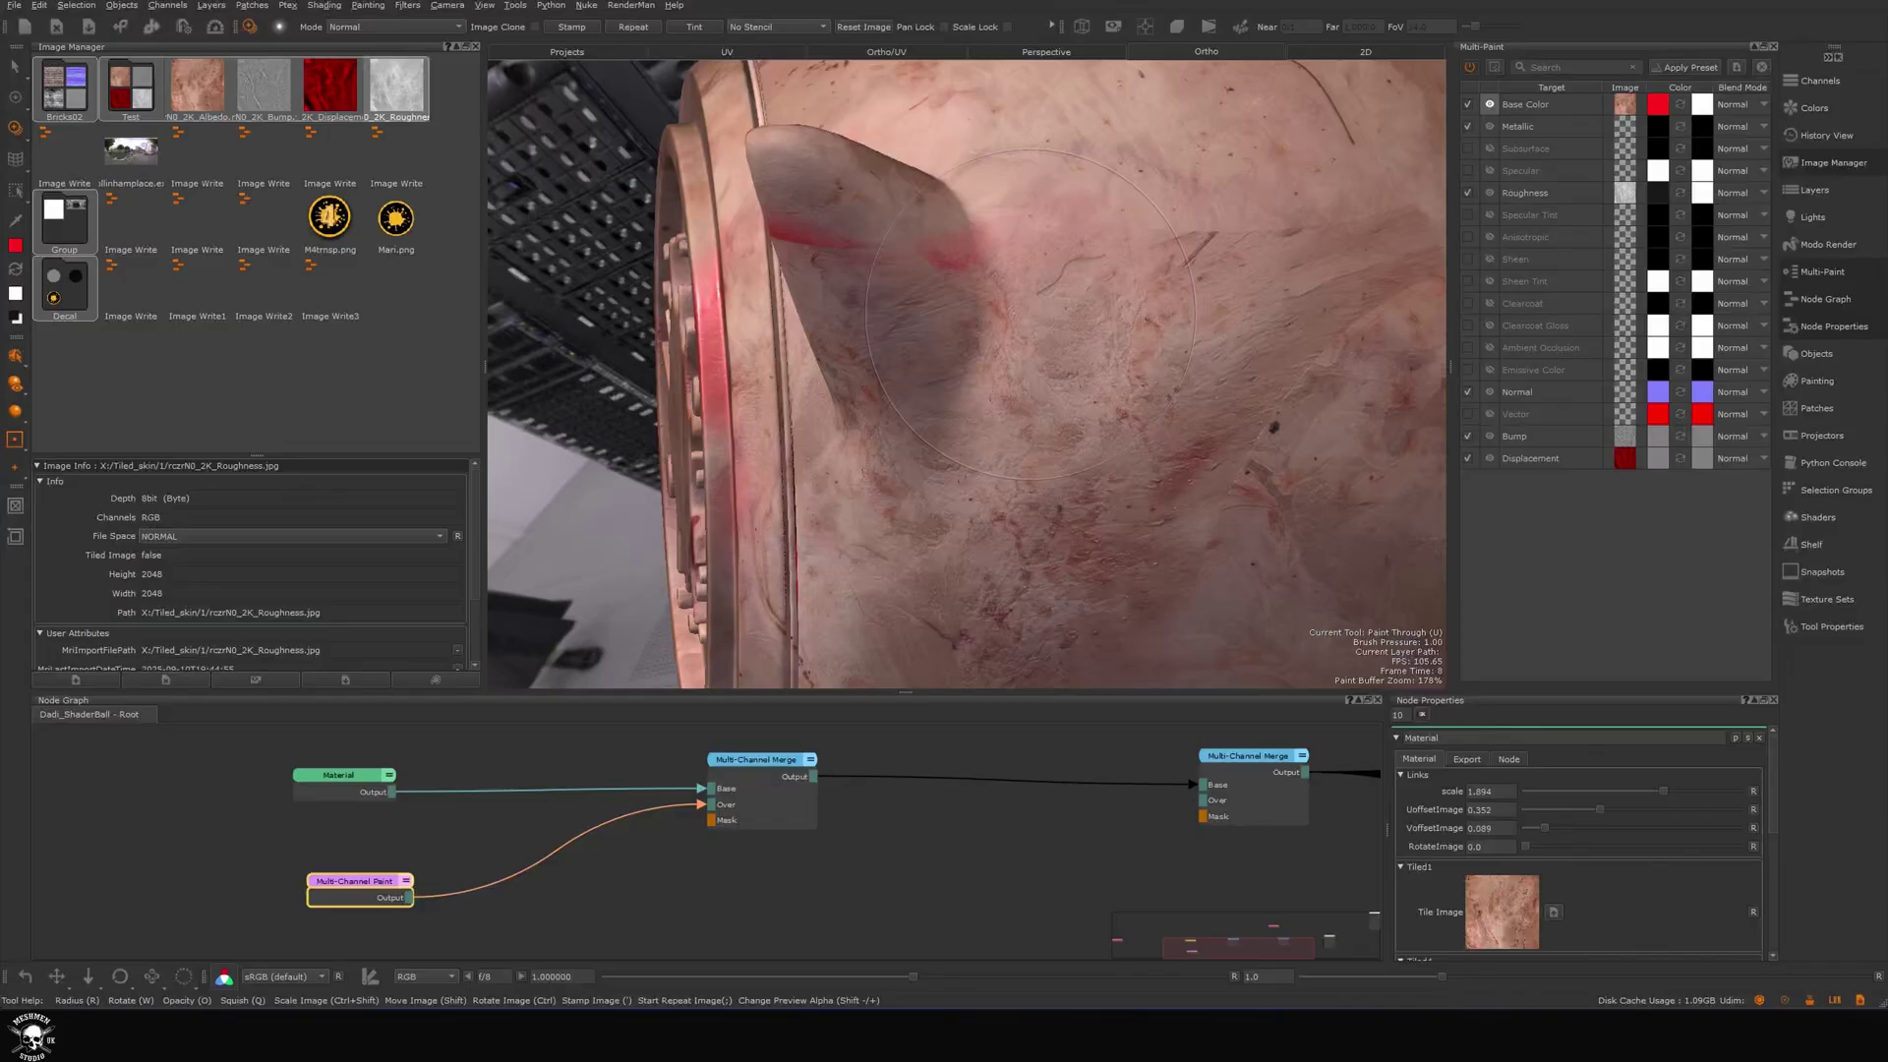
left_click_drag(531, 369, 376, 387)
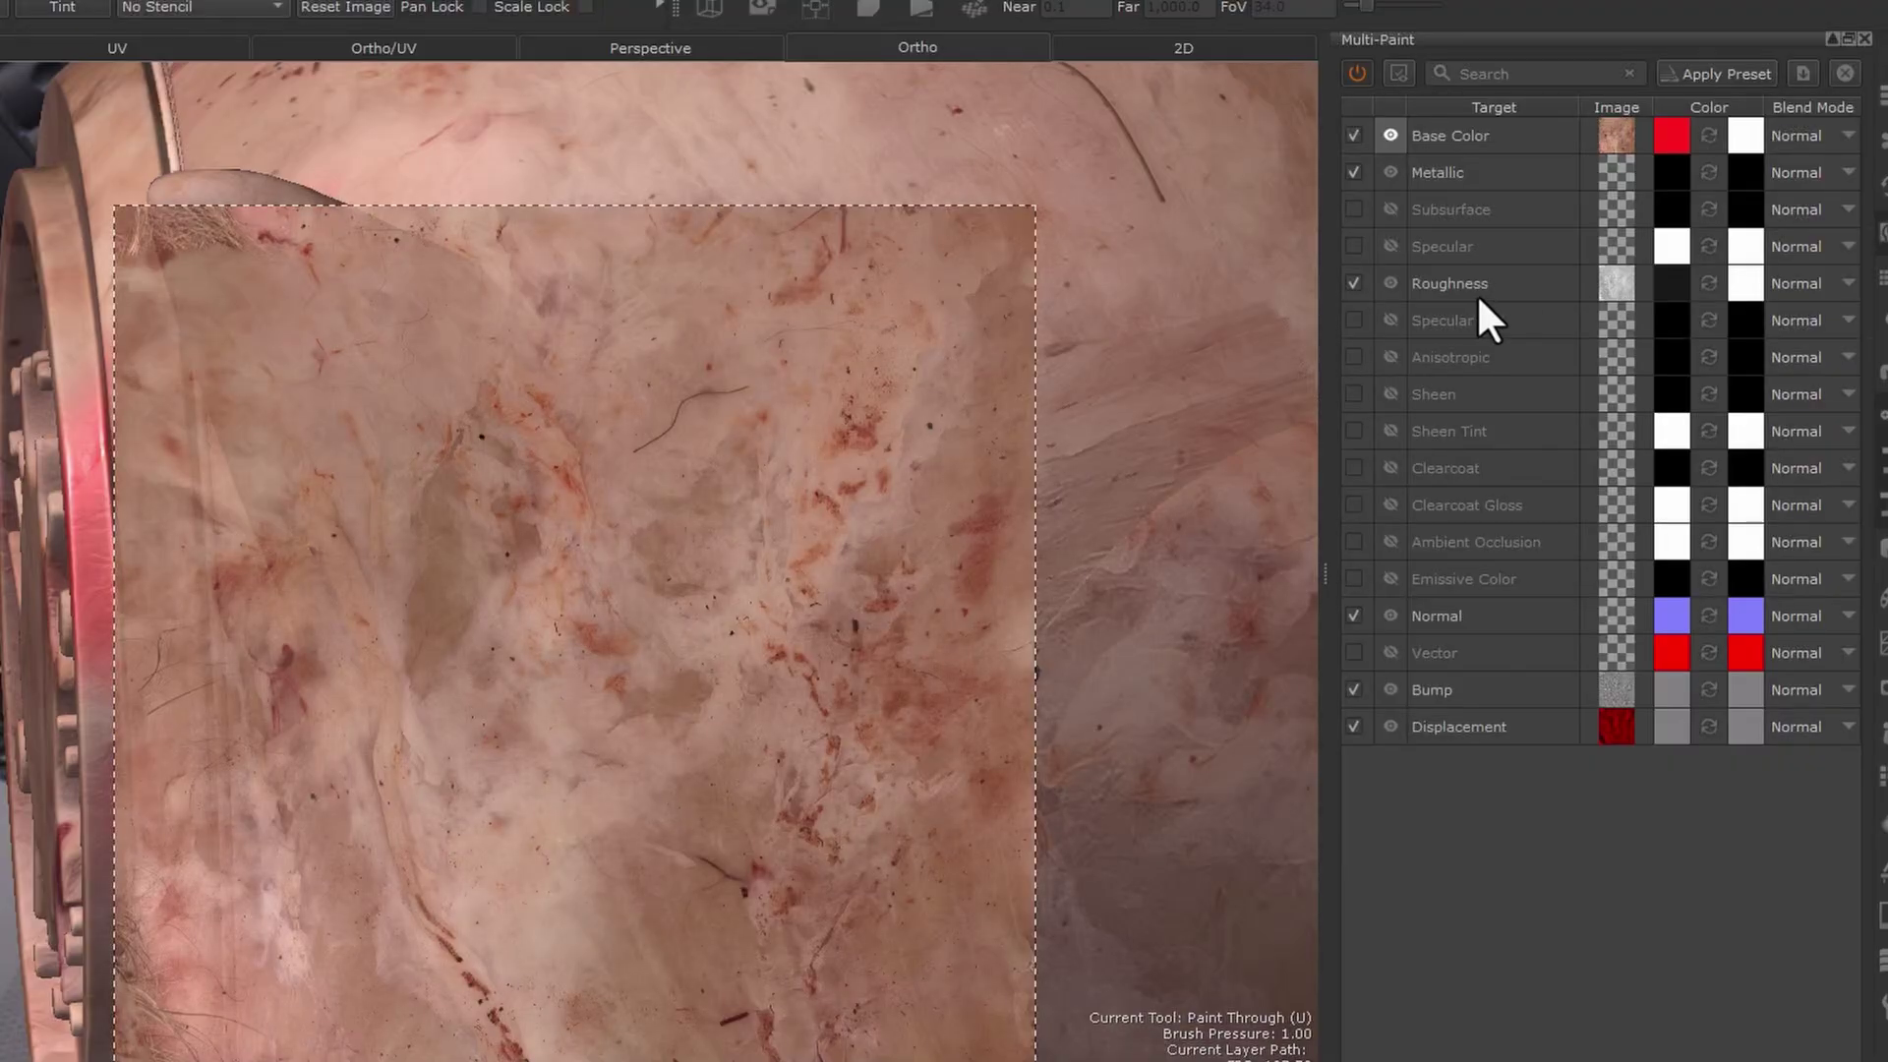
Switch the paint preview to Roughness and back to Base Color, then examine the painted skin detail around the ear.
left_click(1389, 282)
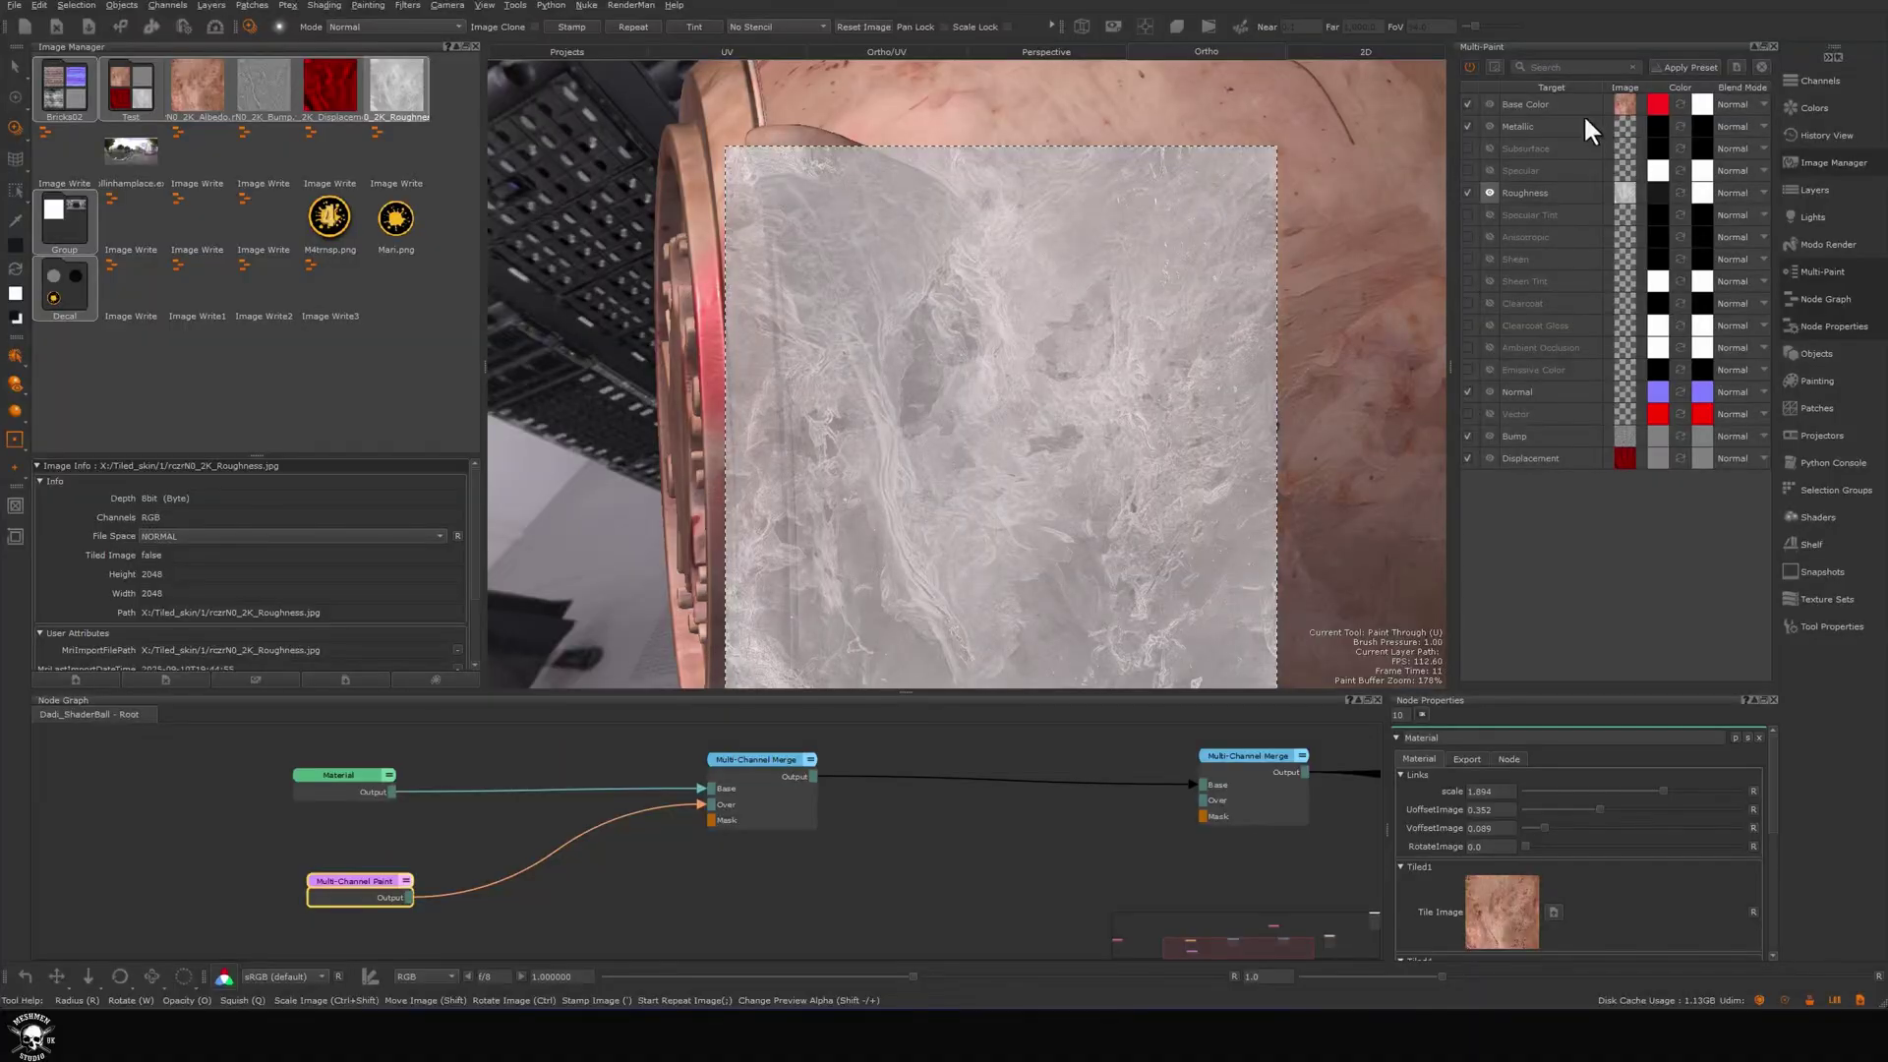
left_click(1389, 135)
left_click_drag(1169, 286, 1032, 363, "alt")
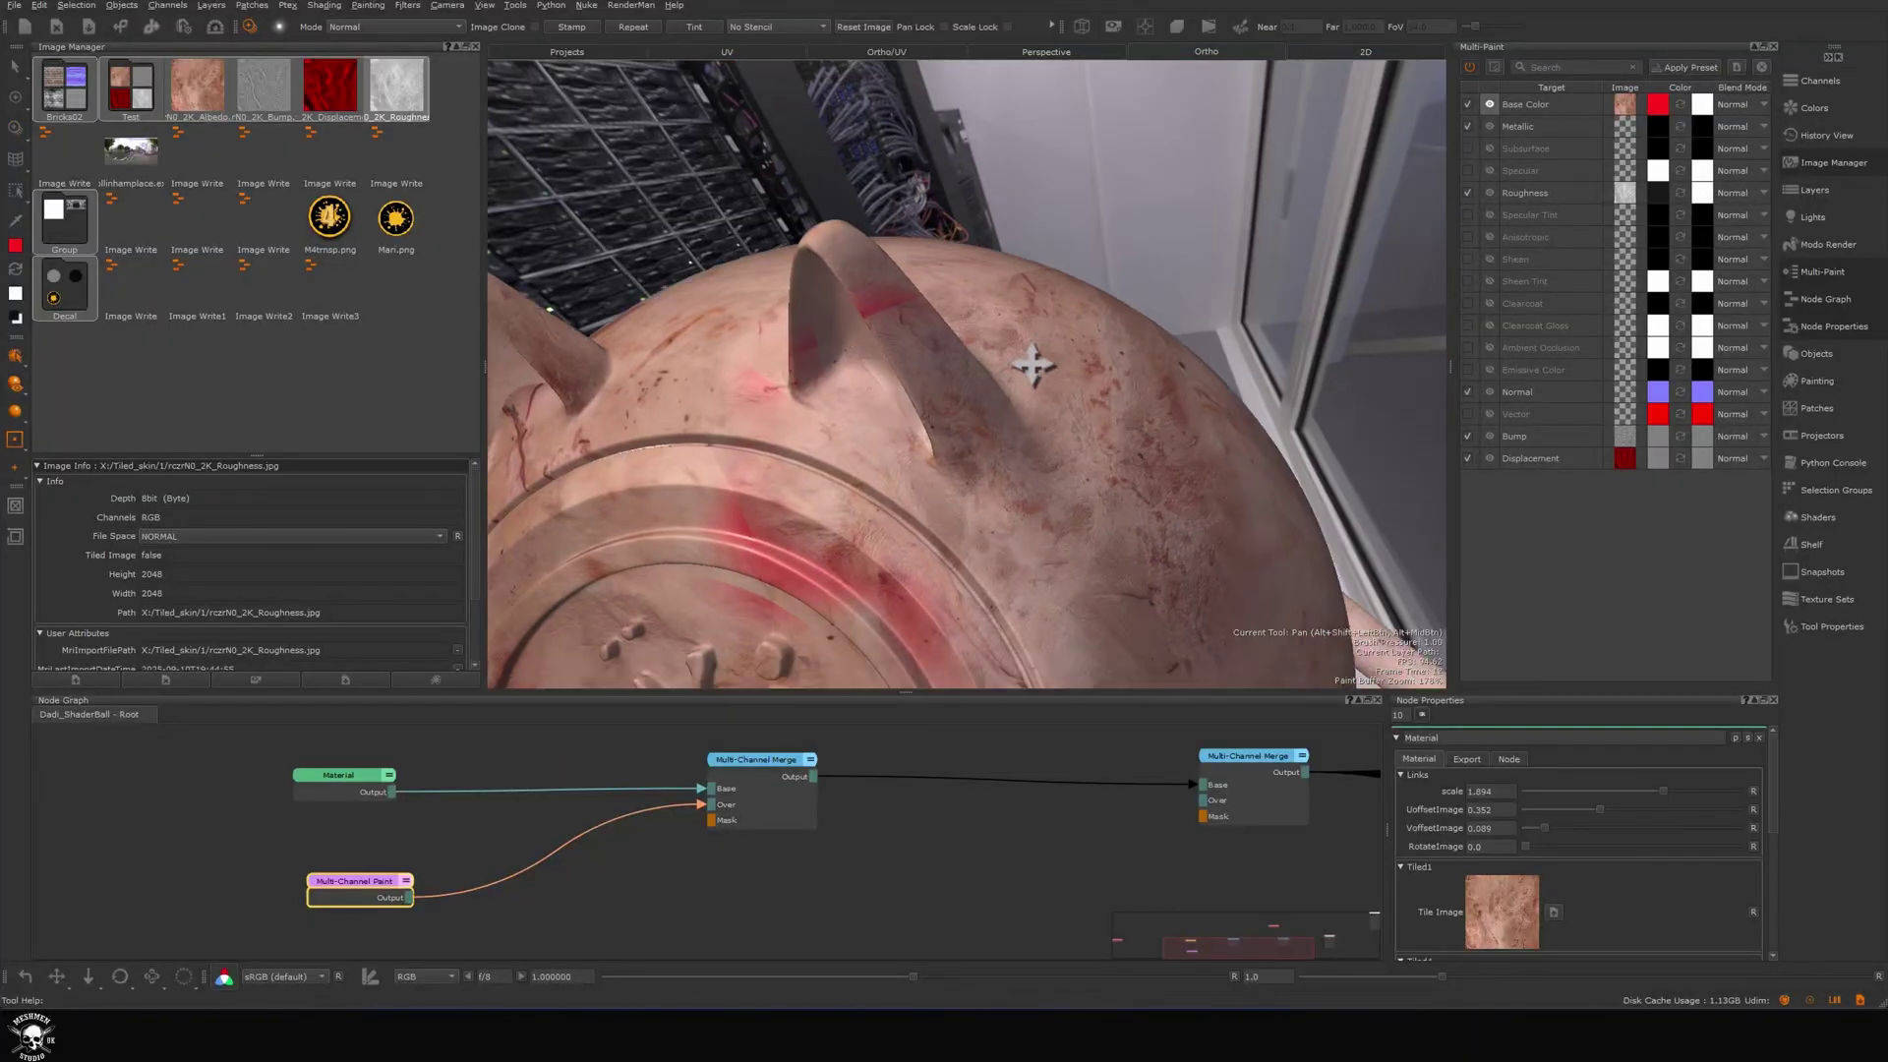
middle_click_drag(1032, 363, 993, 315, "alt")
mouse_move(993, 314)
right_mouse_down("alt")
mouse_move(1007, 413)
mouse_move(900, 468)
right_mouse_up("alt")
mouse_move(899, 467)
left_mouse_down("alt")
mouse_move(876, 426)
mouse_move(1023, 455)
mouse_move(1255, 436)
left_mouse_up("alt")
middle_click_drag(1256, 437, 1170, 472, "alt")
right_click_drag(1170, 472, 1107, 514, "alt")
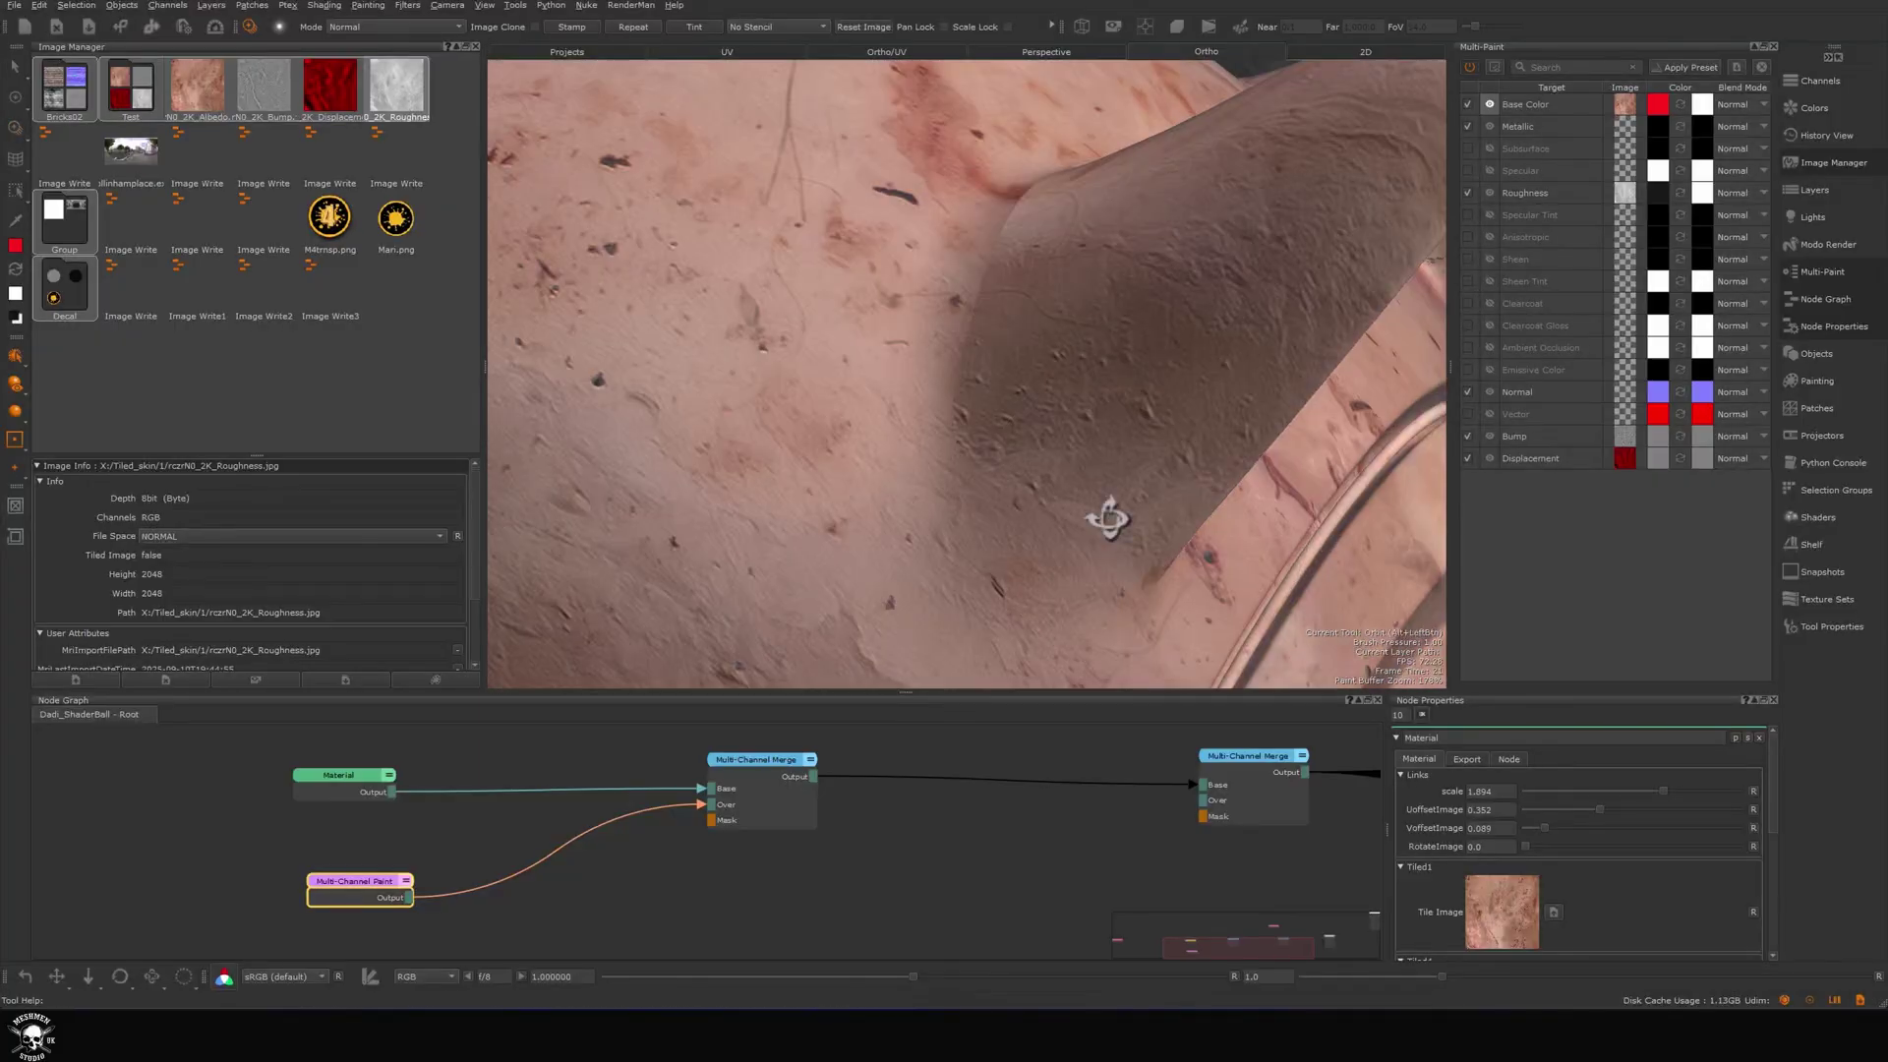
Place a smaller Paint Through image over the skin beside the ear and turn on image repeat.
mouse_move(1052, 423)
left_mouse_down("ctrl+shift")
mouse_move(959, 423)
mouse_move(975, 345)
left_mouse_up("ctrl+shift")
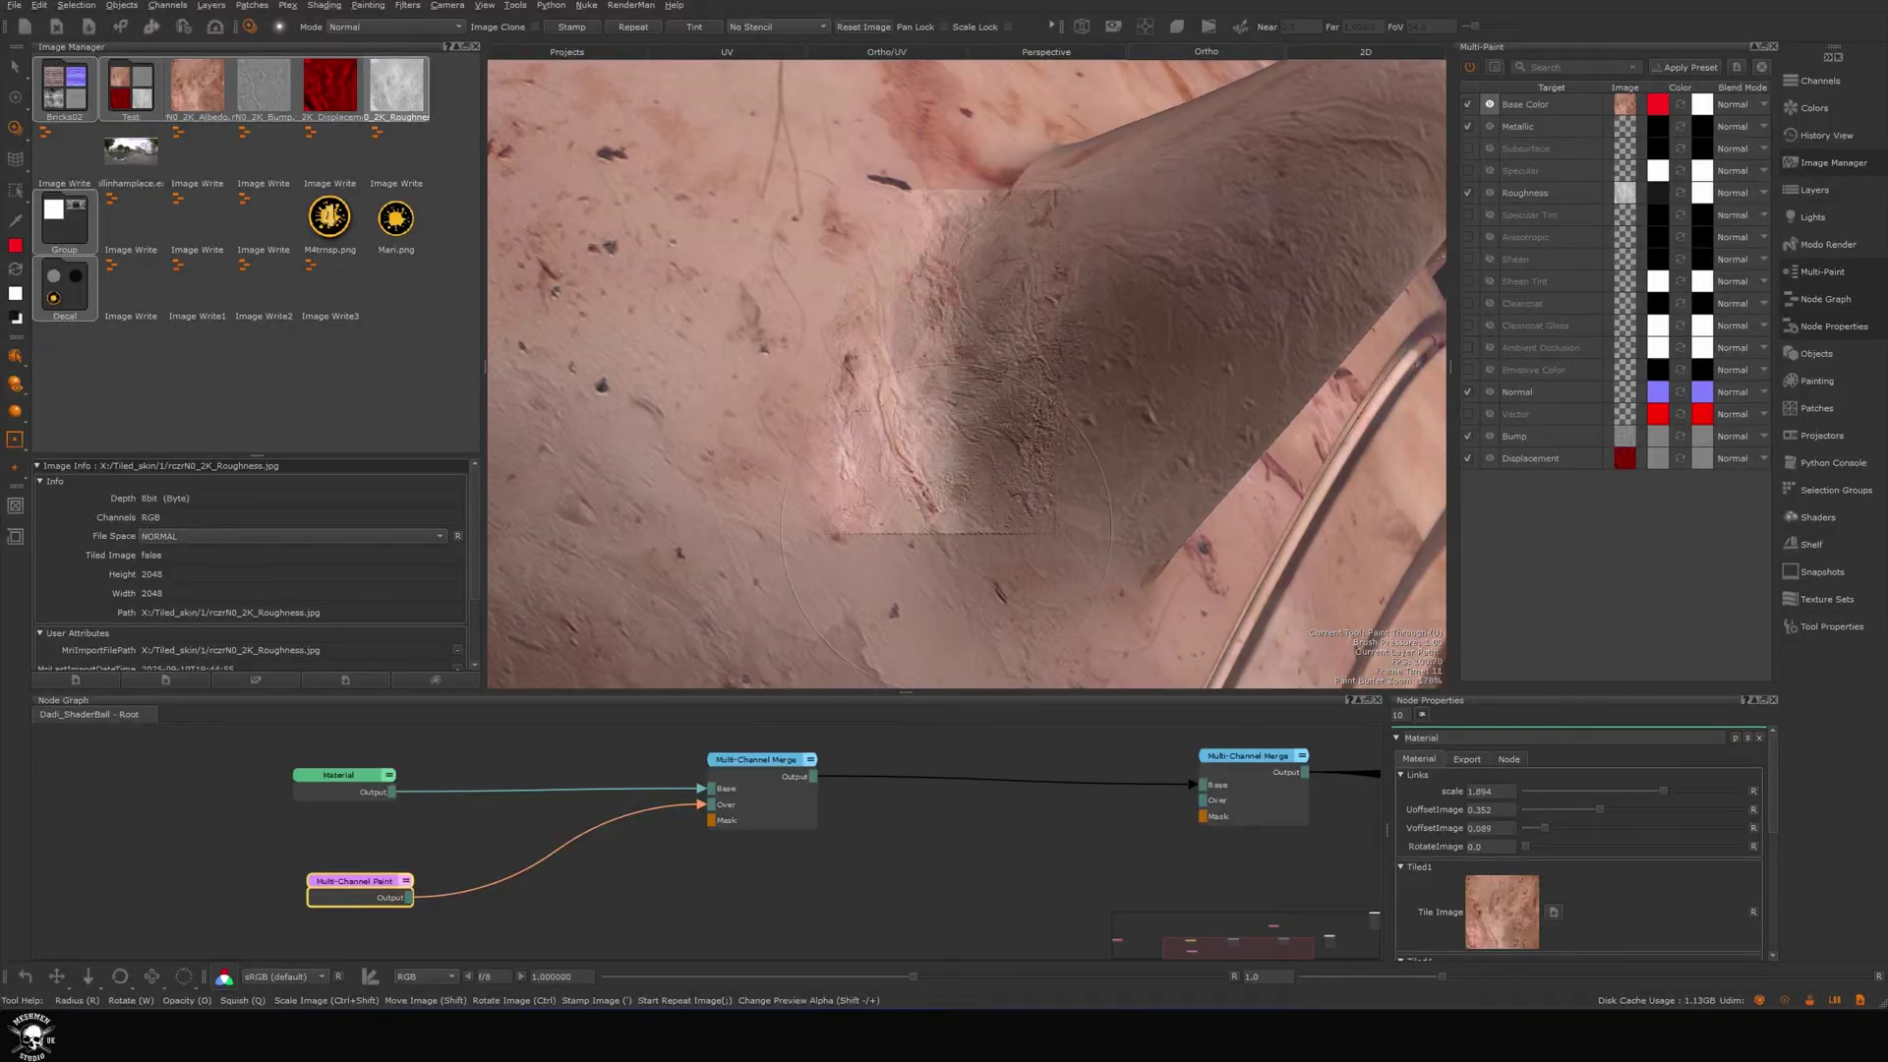
left_click(635, 28)
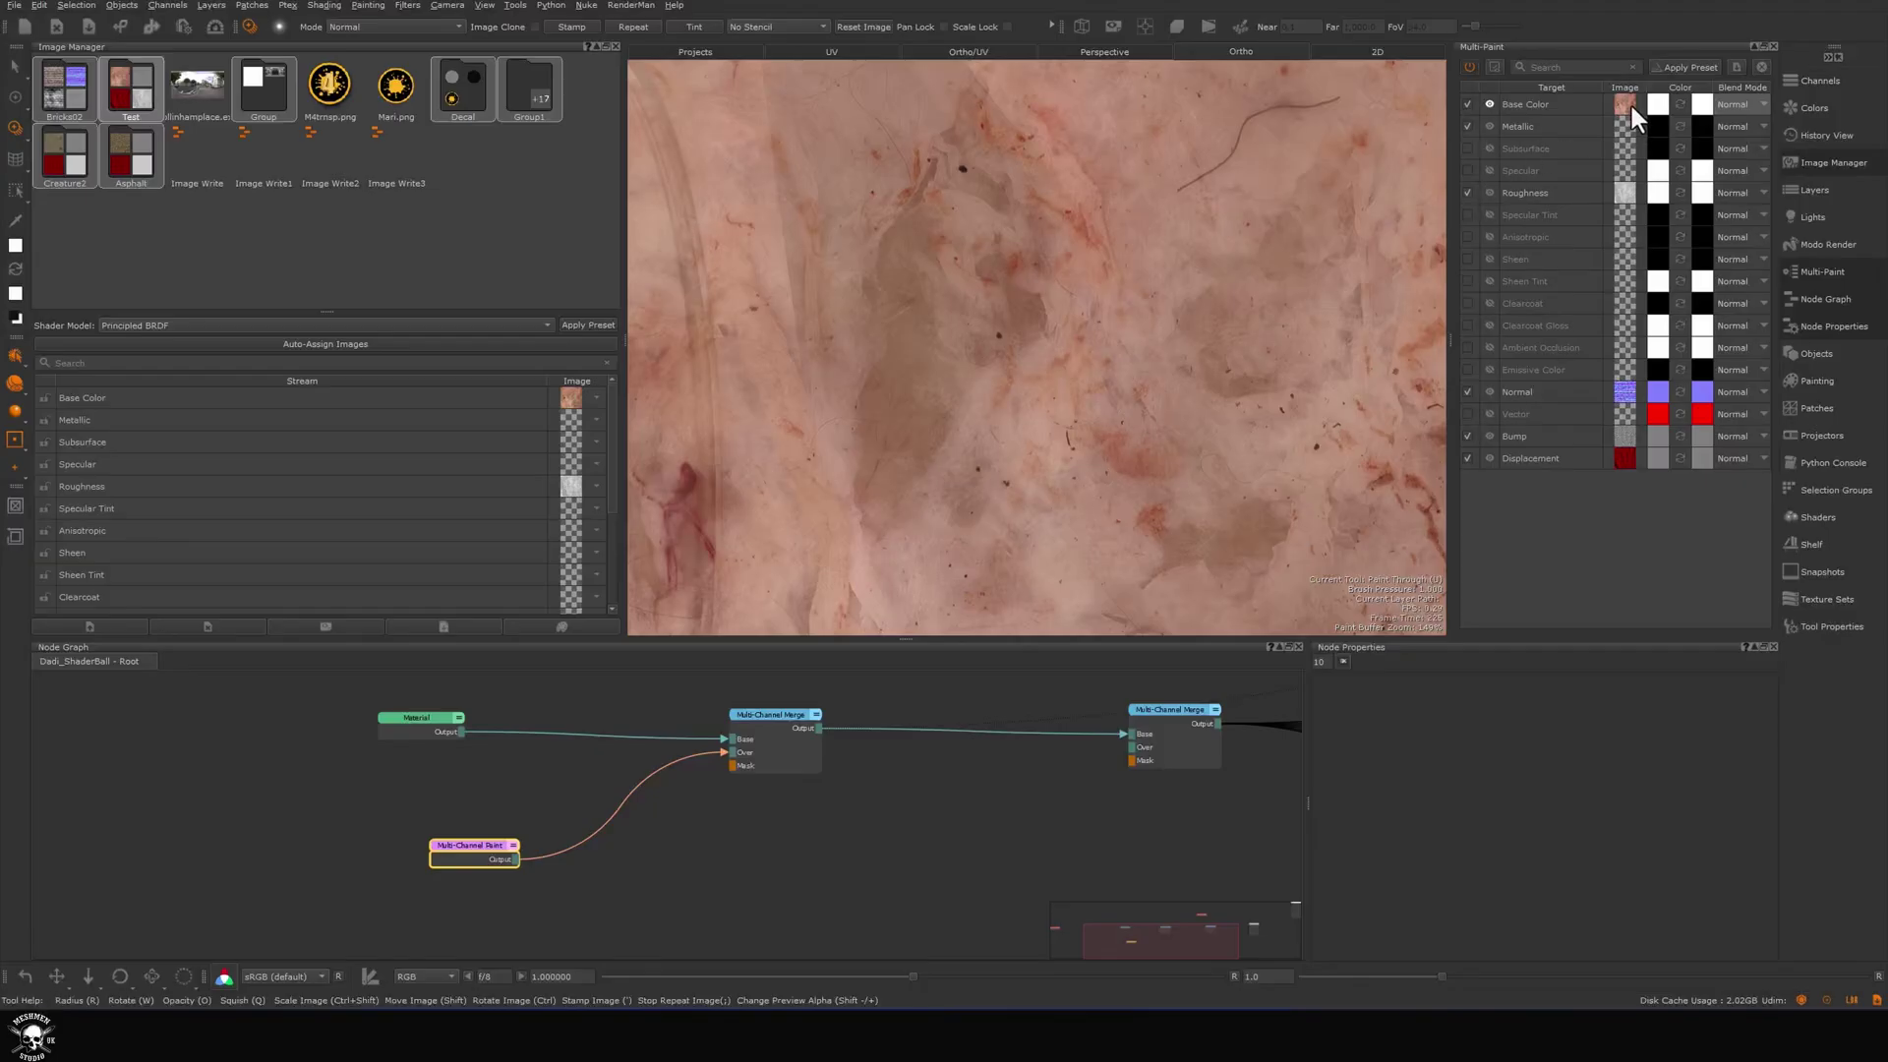
Load the Bricks02 image set into Paint Through and position the brick image over the skin.
left_click(66, 96)
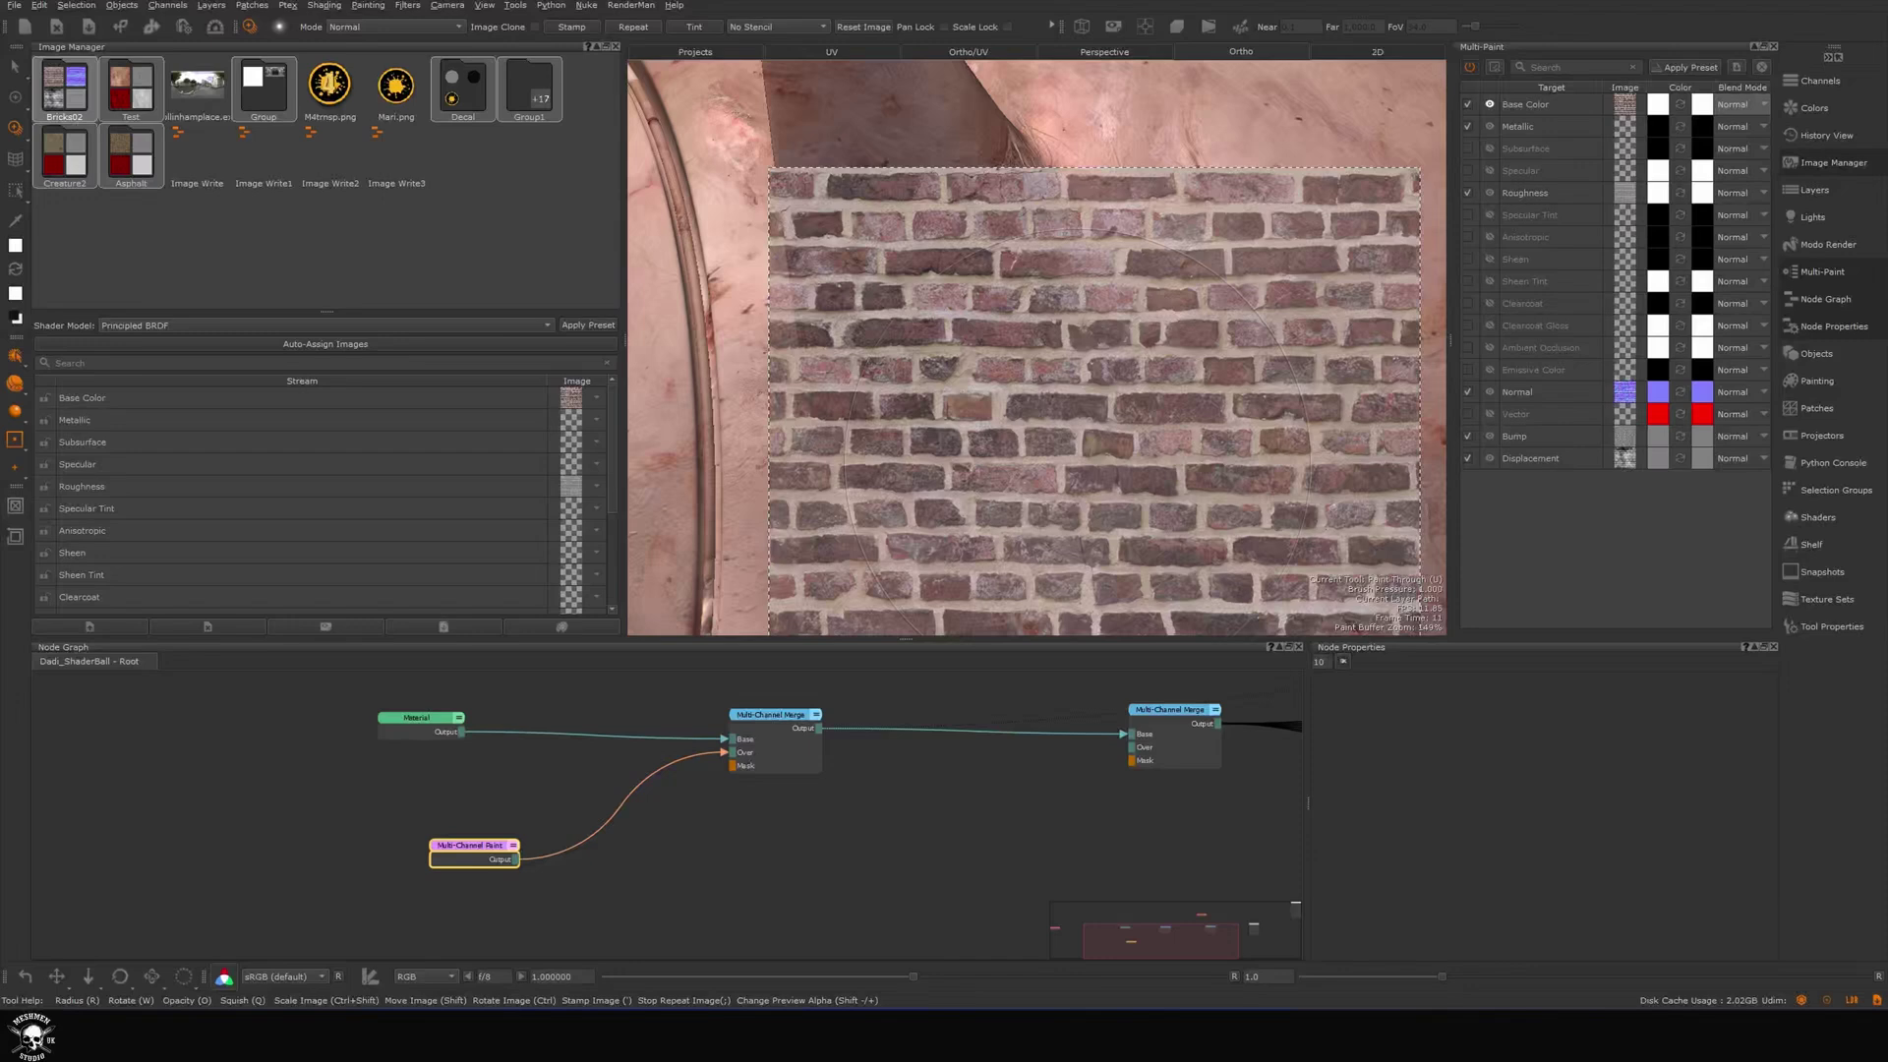
mouse_move(1052, 464)
left_mouse_down()
mouse_move(1111, 436)
mouse_move(998, 391)
left_mouse_up()
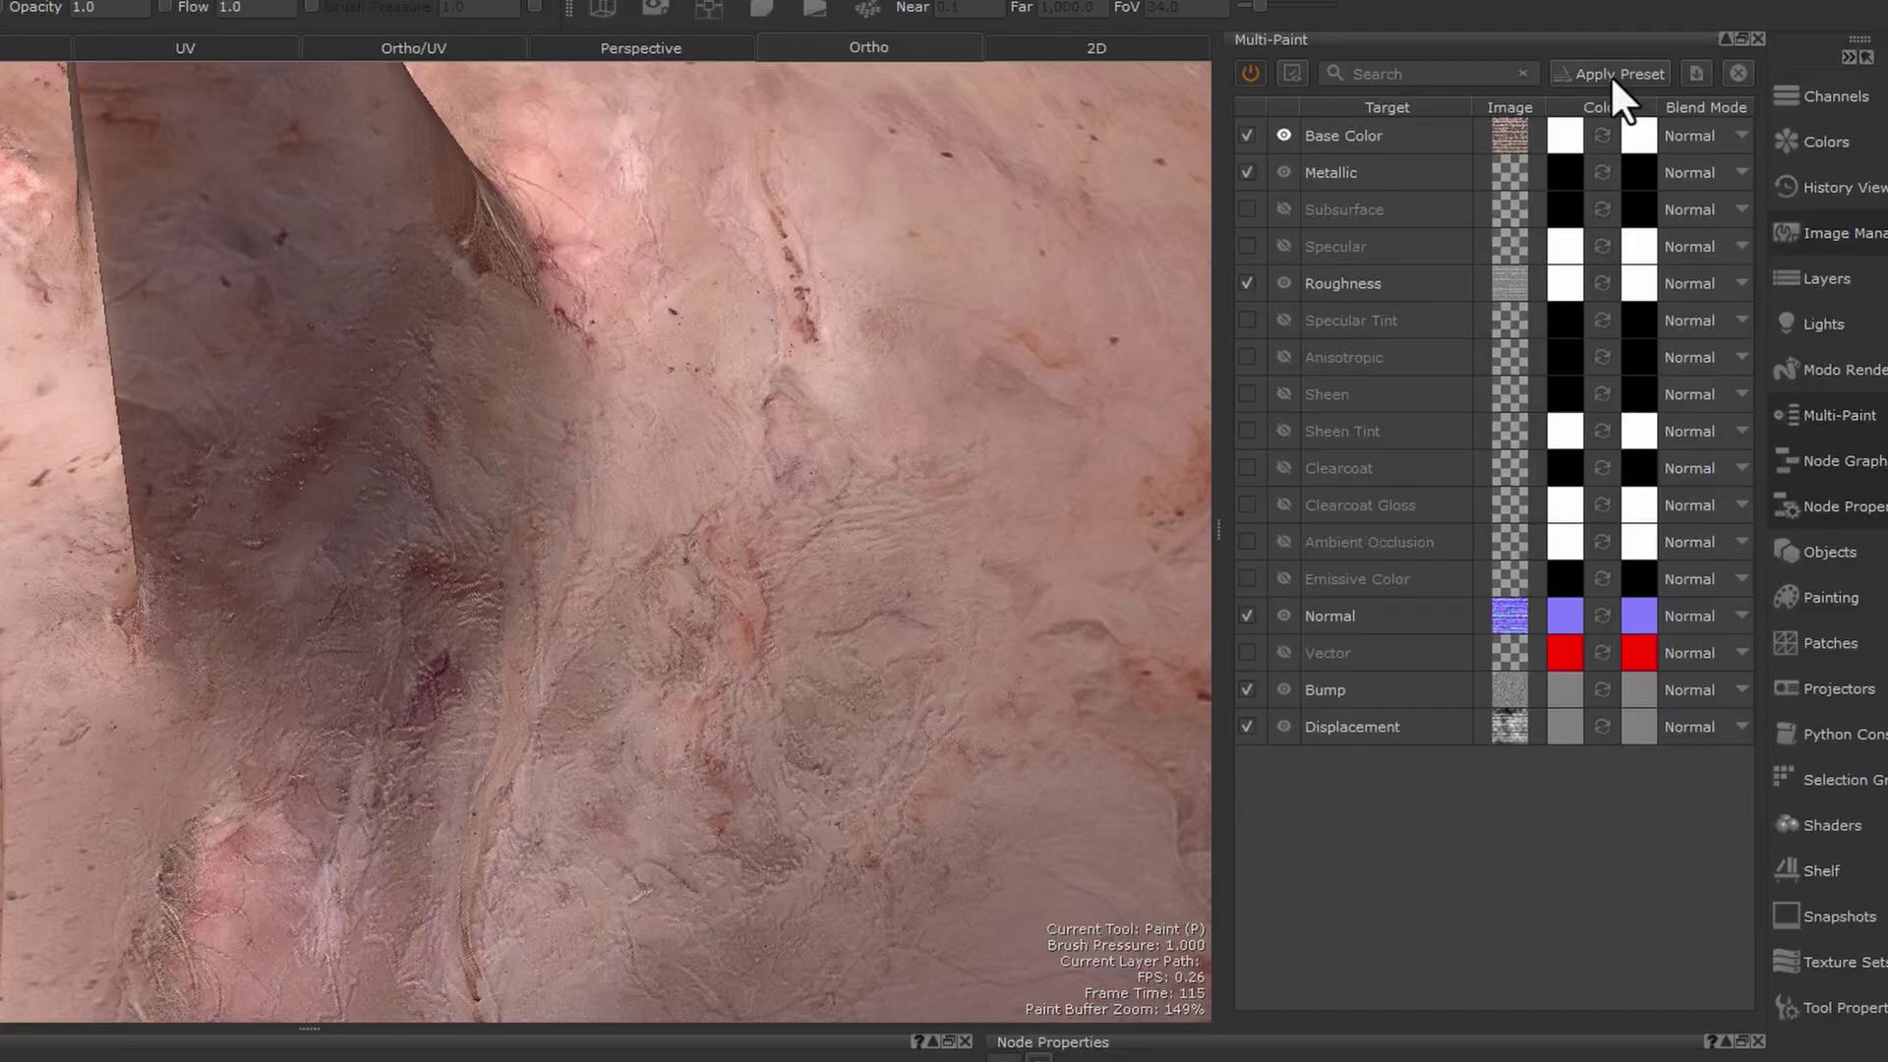
Look through the Multi-Paint presets saved under multipaint in meshmenshelf and open the Shelf.
left_click(1614, 77)
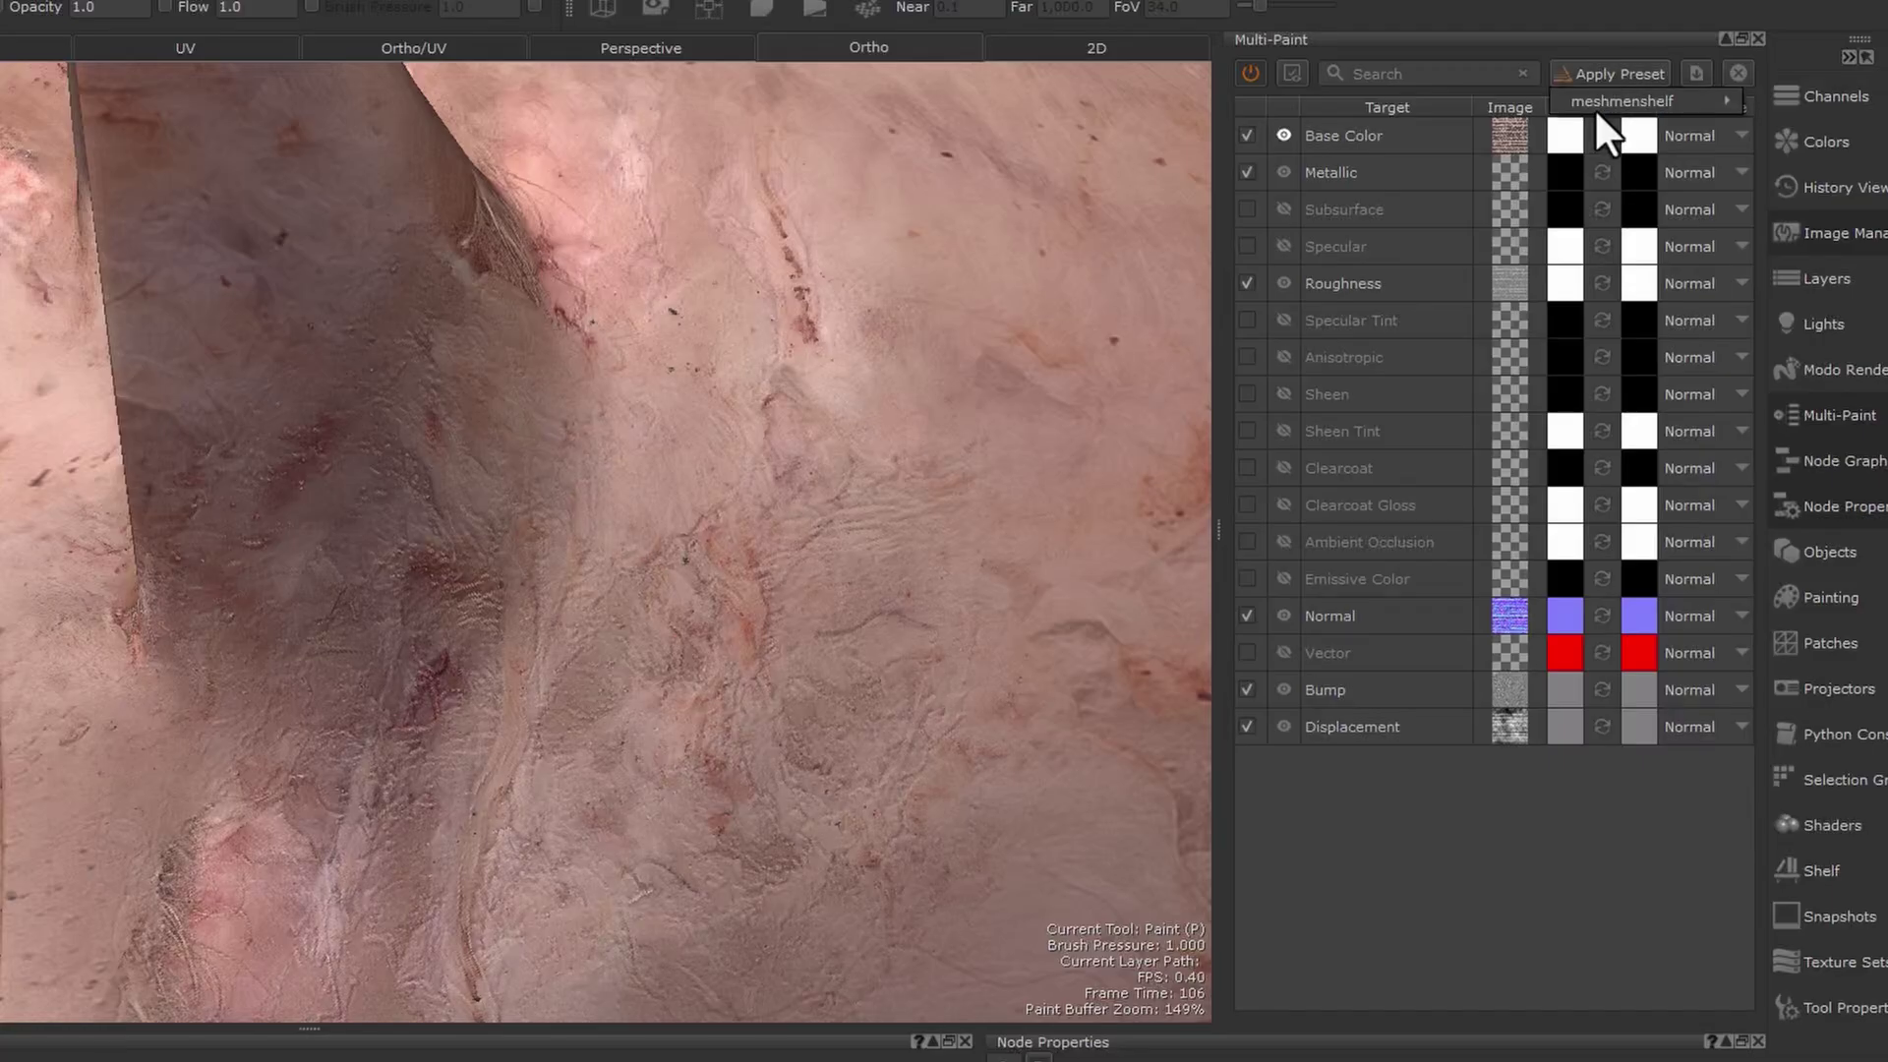
mouse_move(1612, 107)
mouse_move(1842, 104)
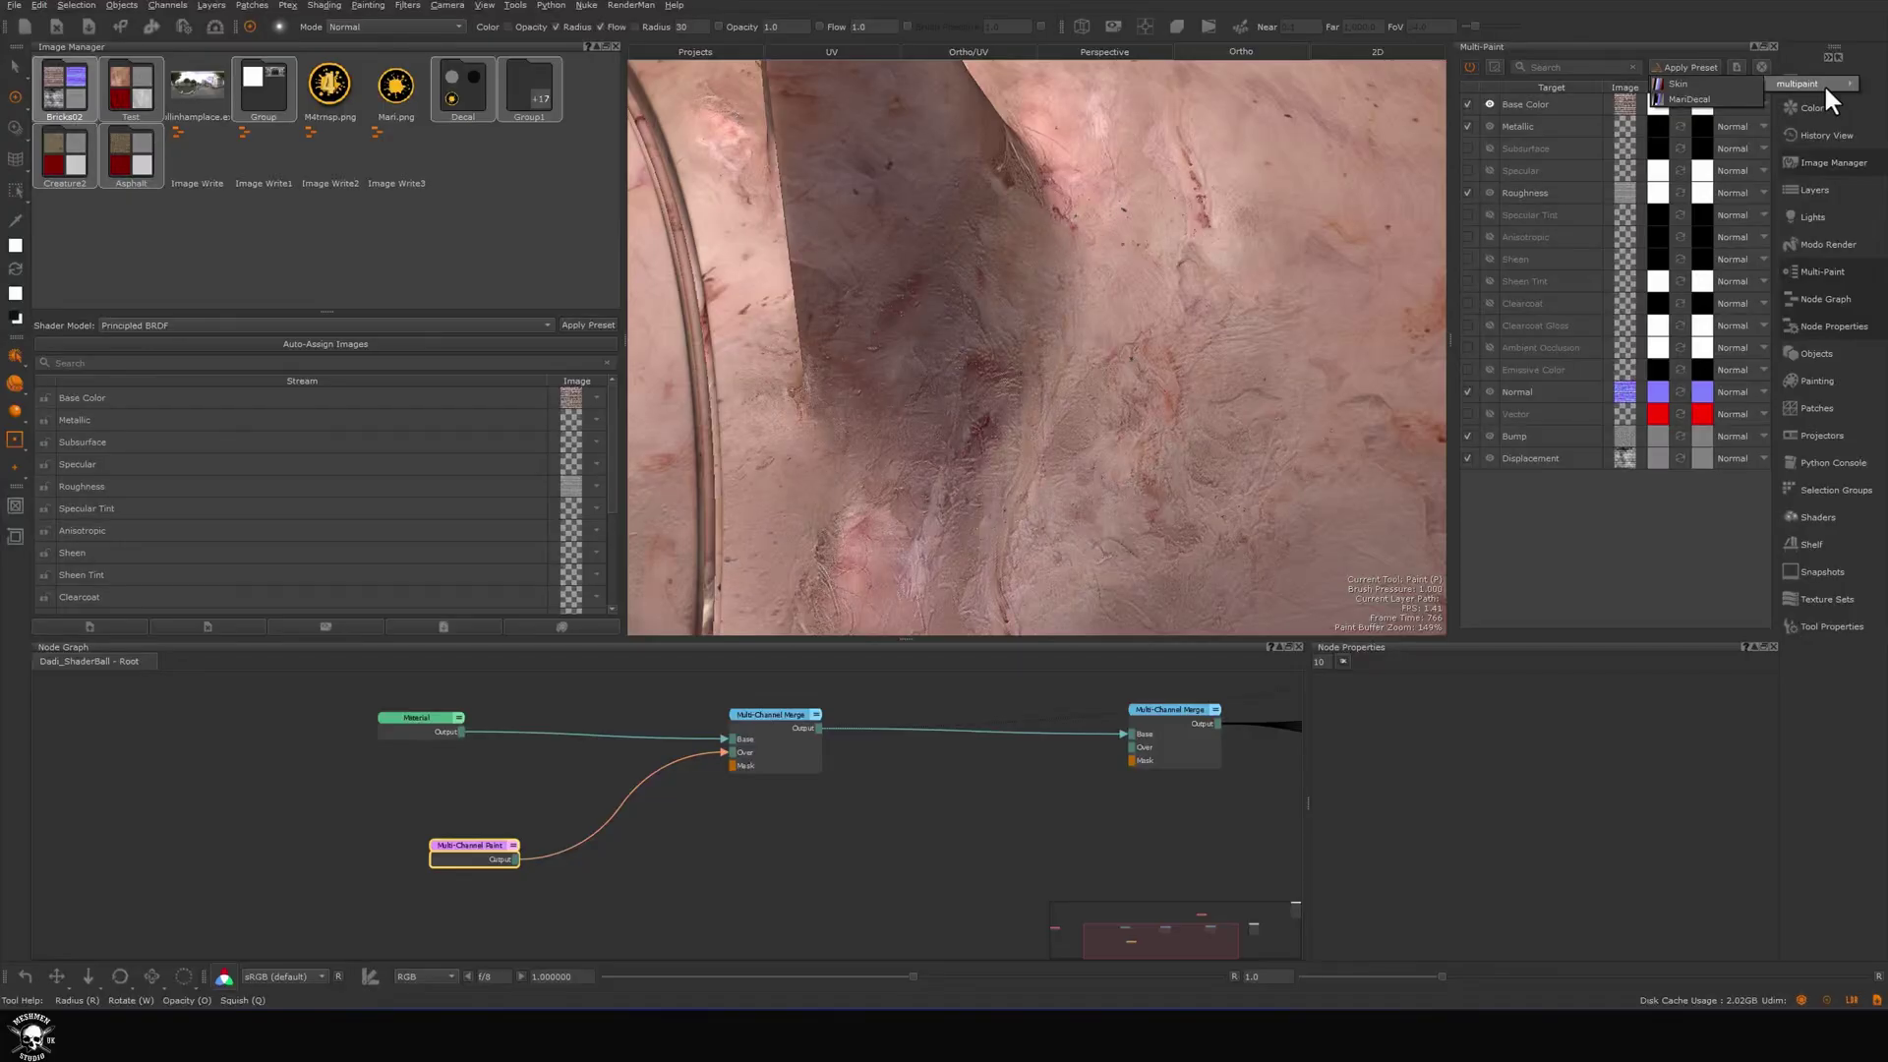
left_click(1711, 85)
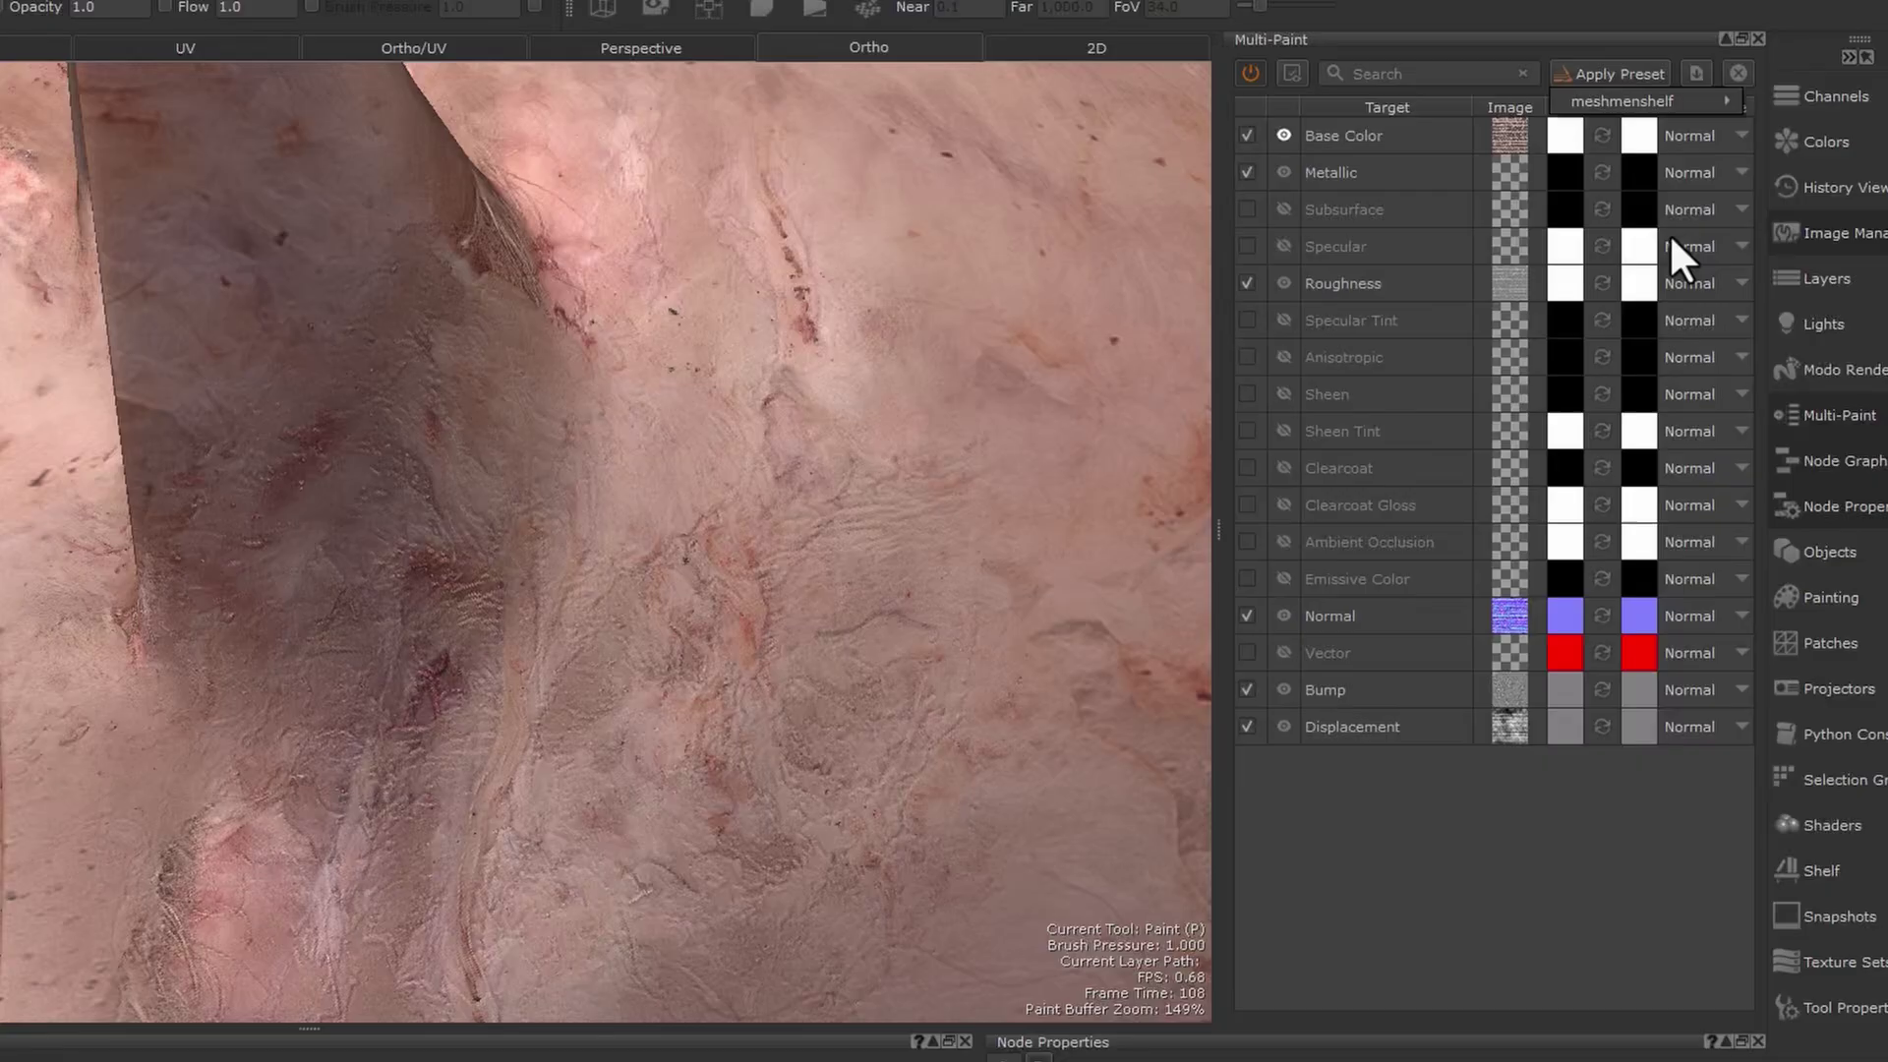
left_click(1811, 543)
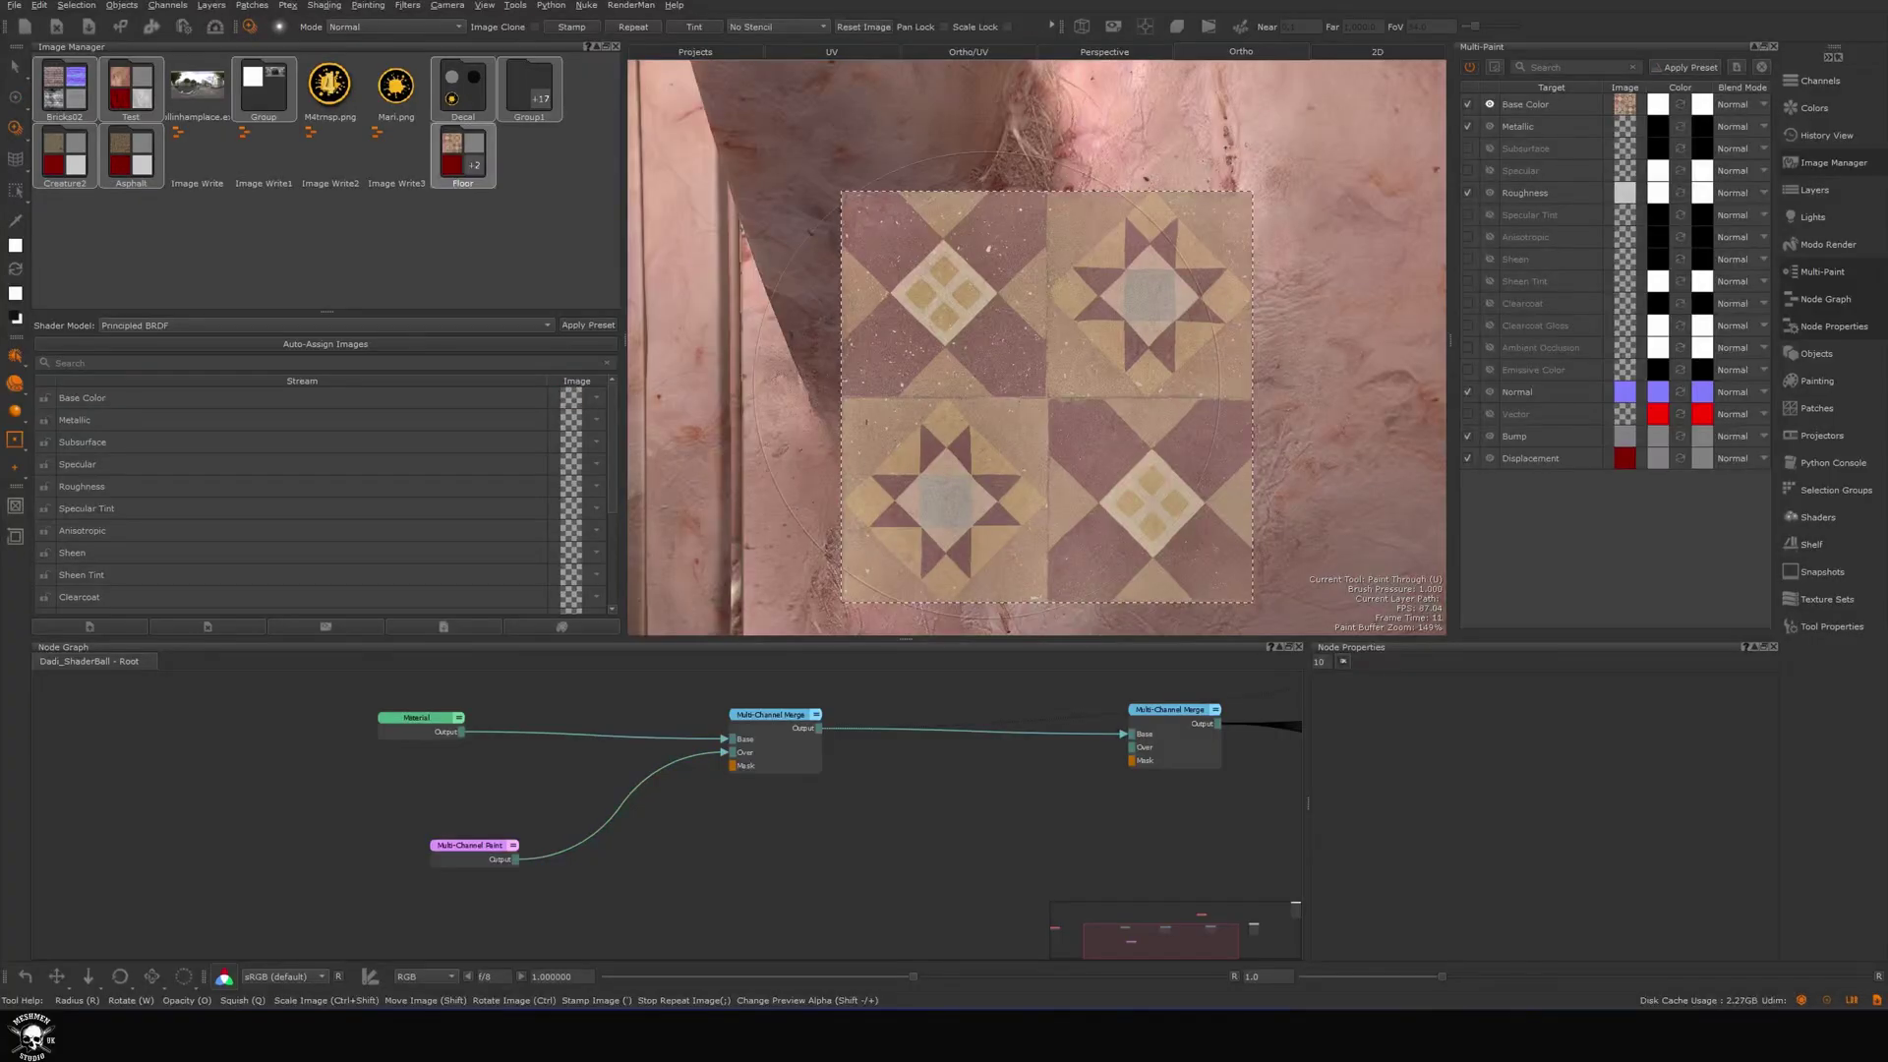
Save the tile image settings as a Multi-Paint preset named Floor in the /meshmenshelf/multipaint shelf.
mouse_move(1102, 420)
left_mouse_down()
mouse_move(976, 403)
mouse_move(1074, 376)
left_mouse_up()
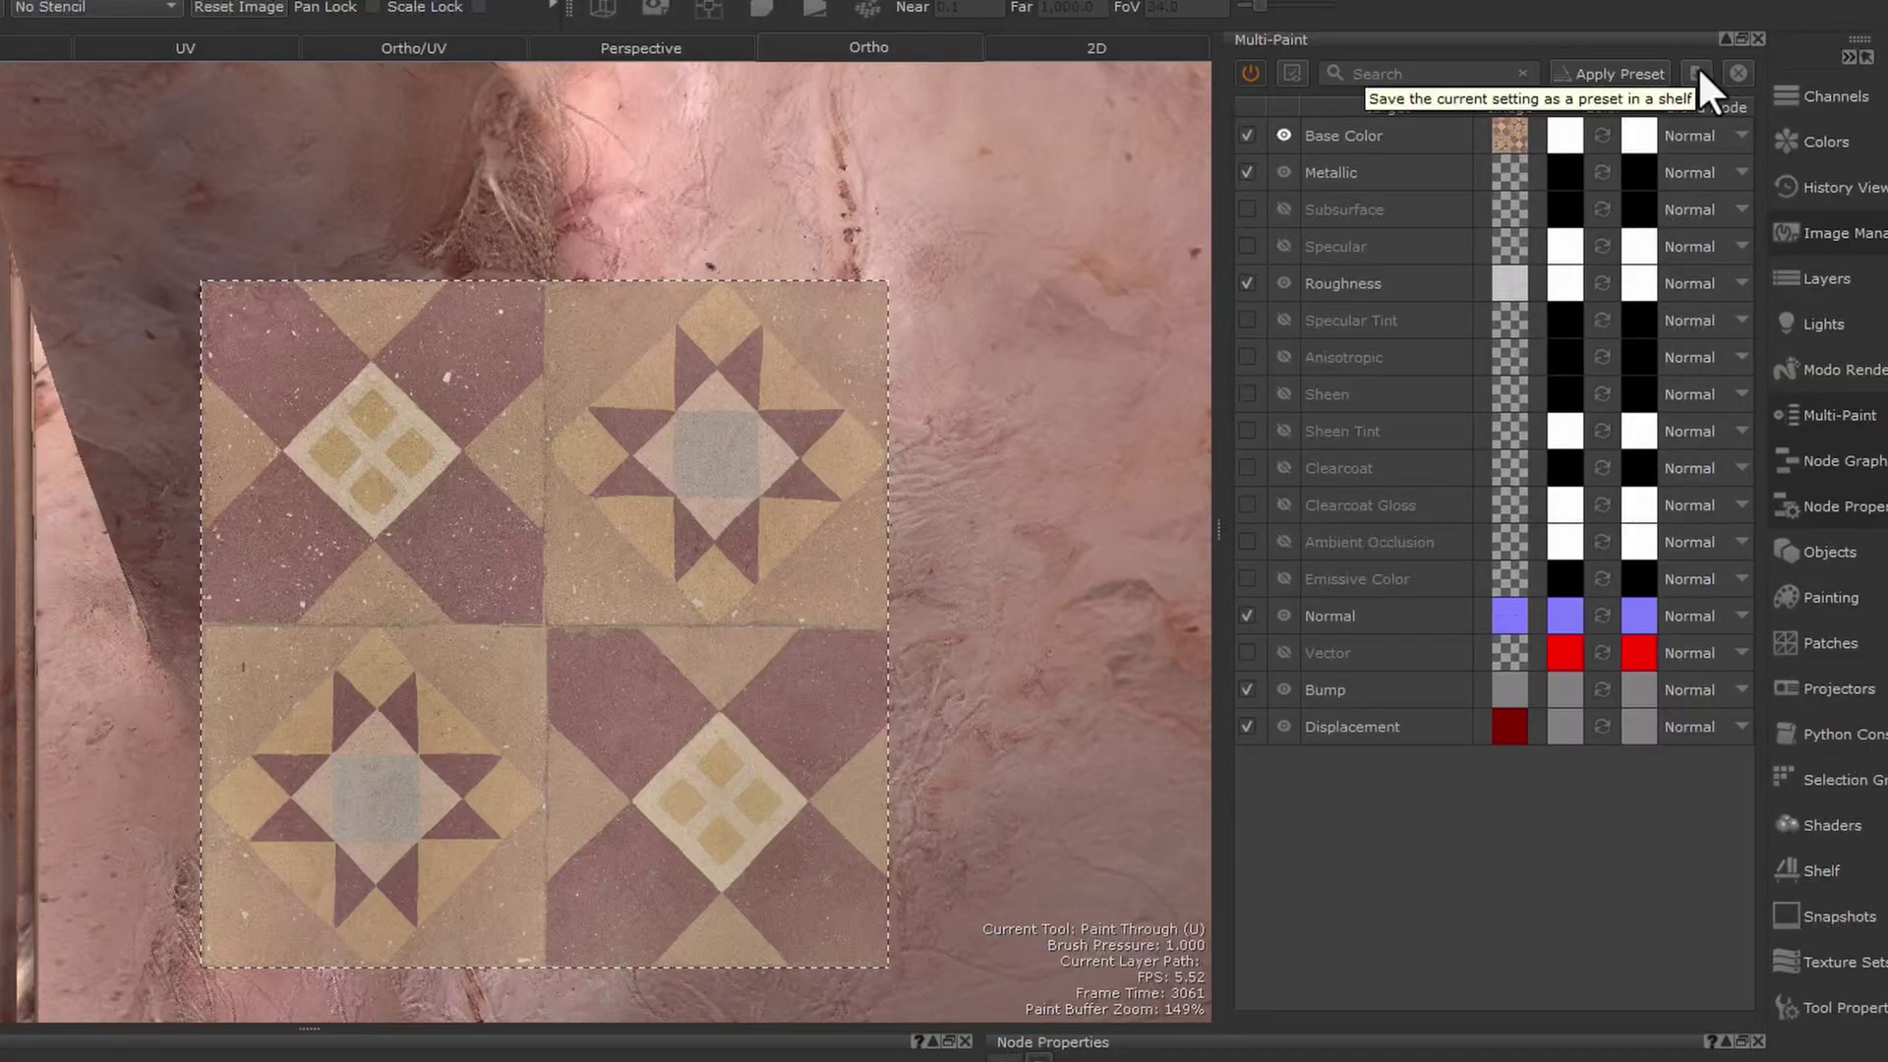
left_click(1695, 73)
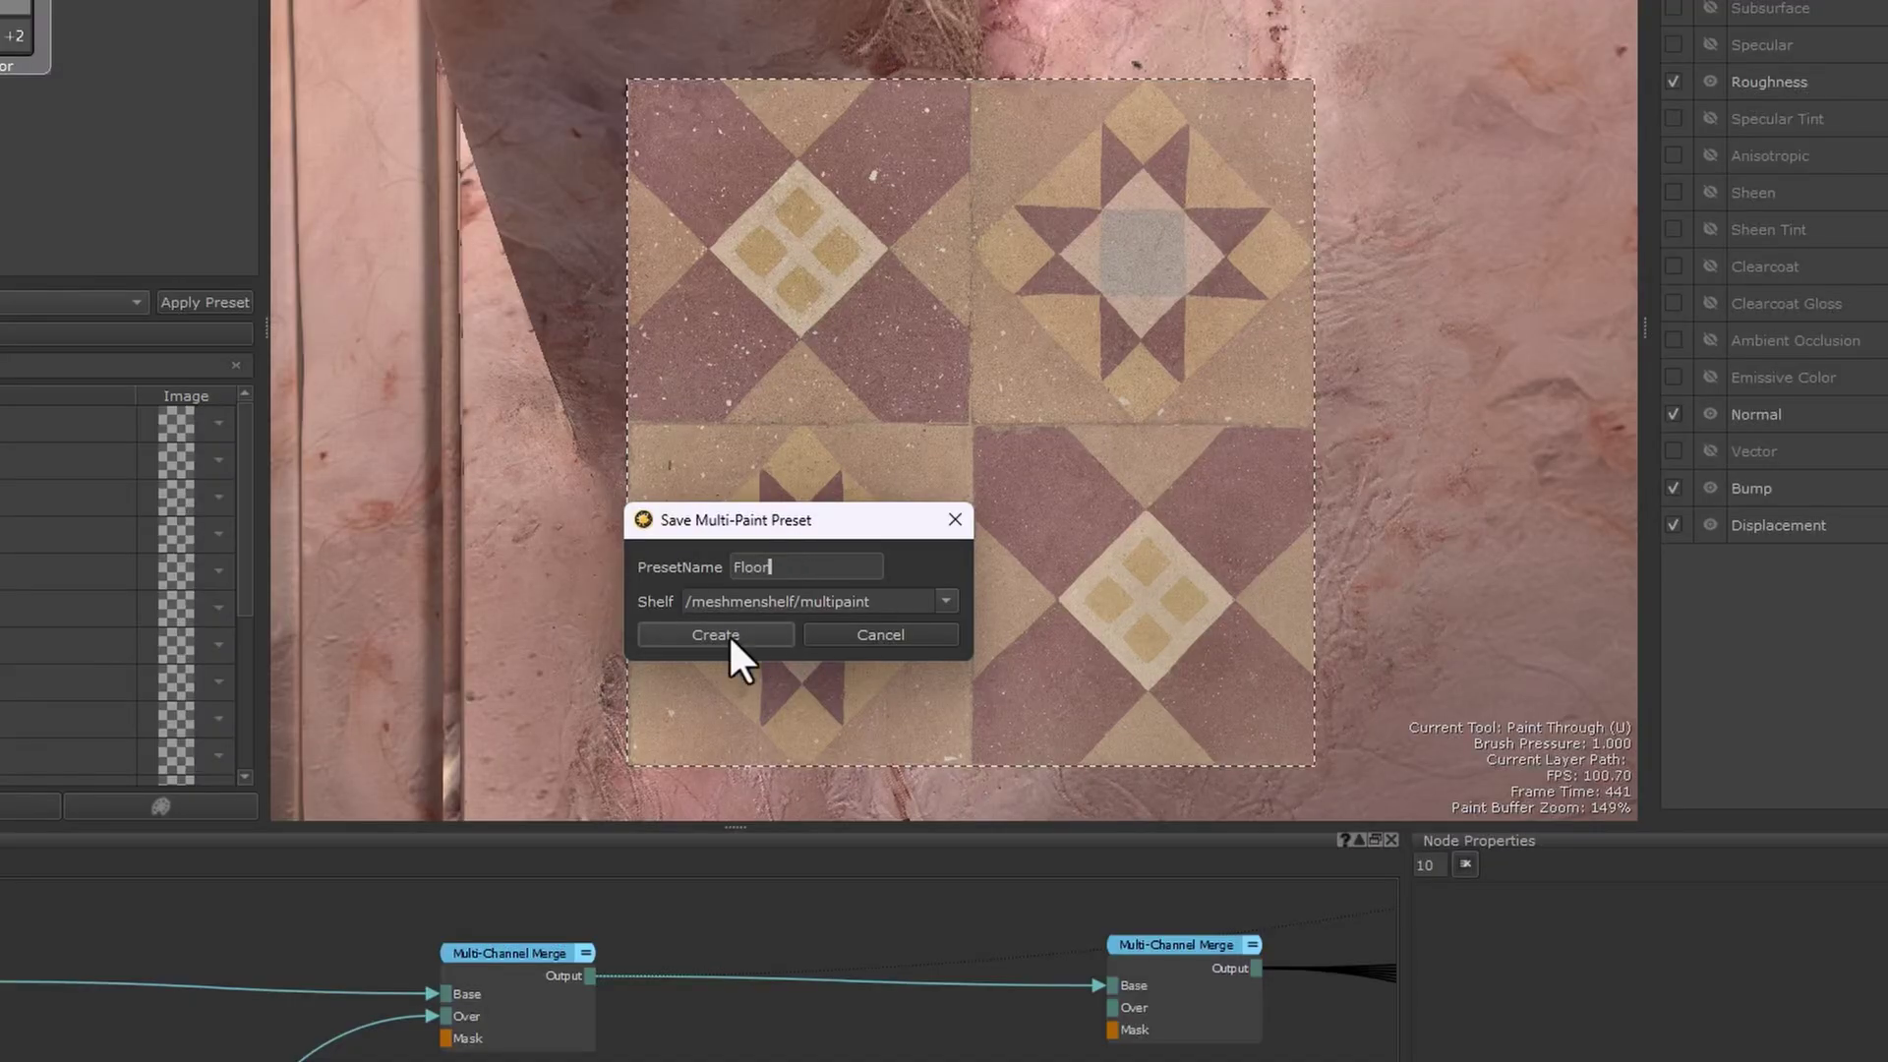
left_click(740, 637)
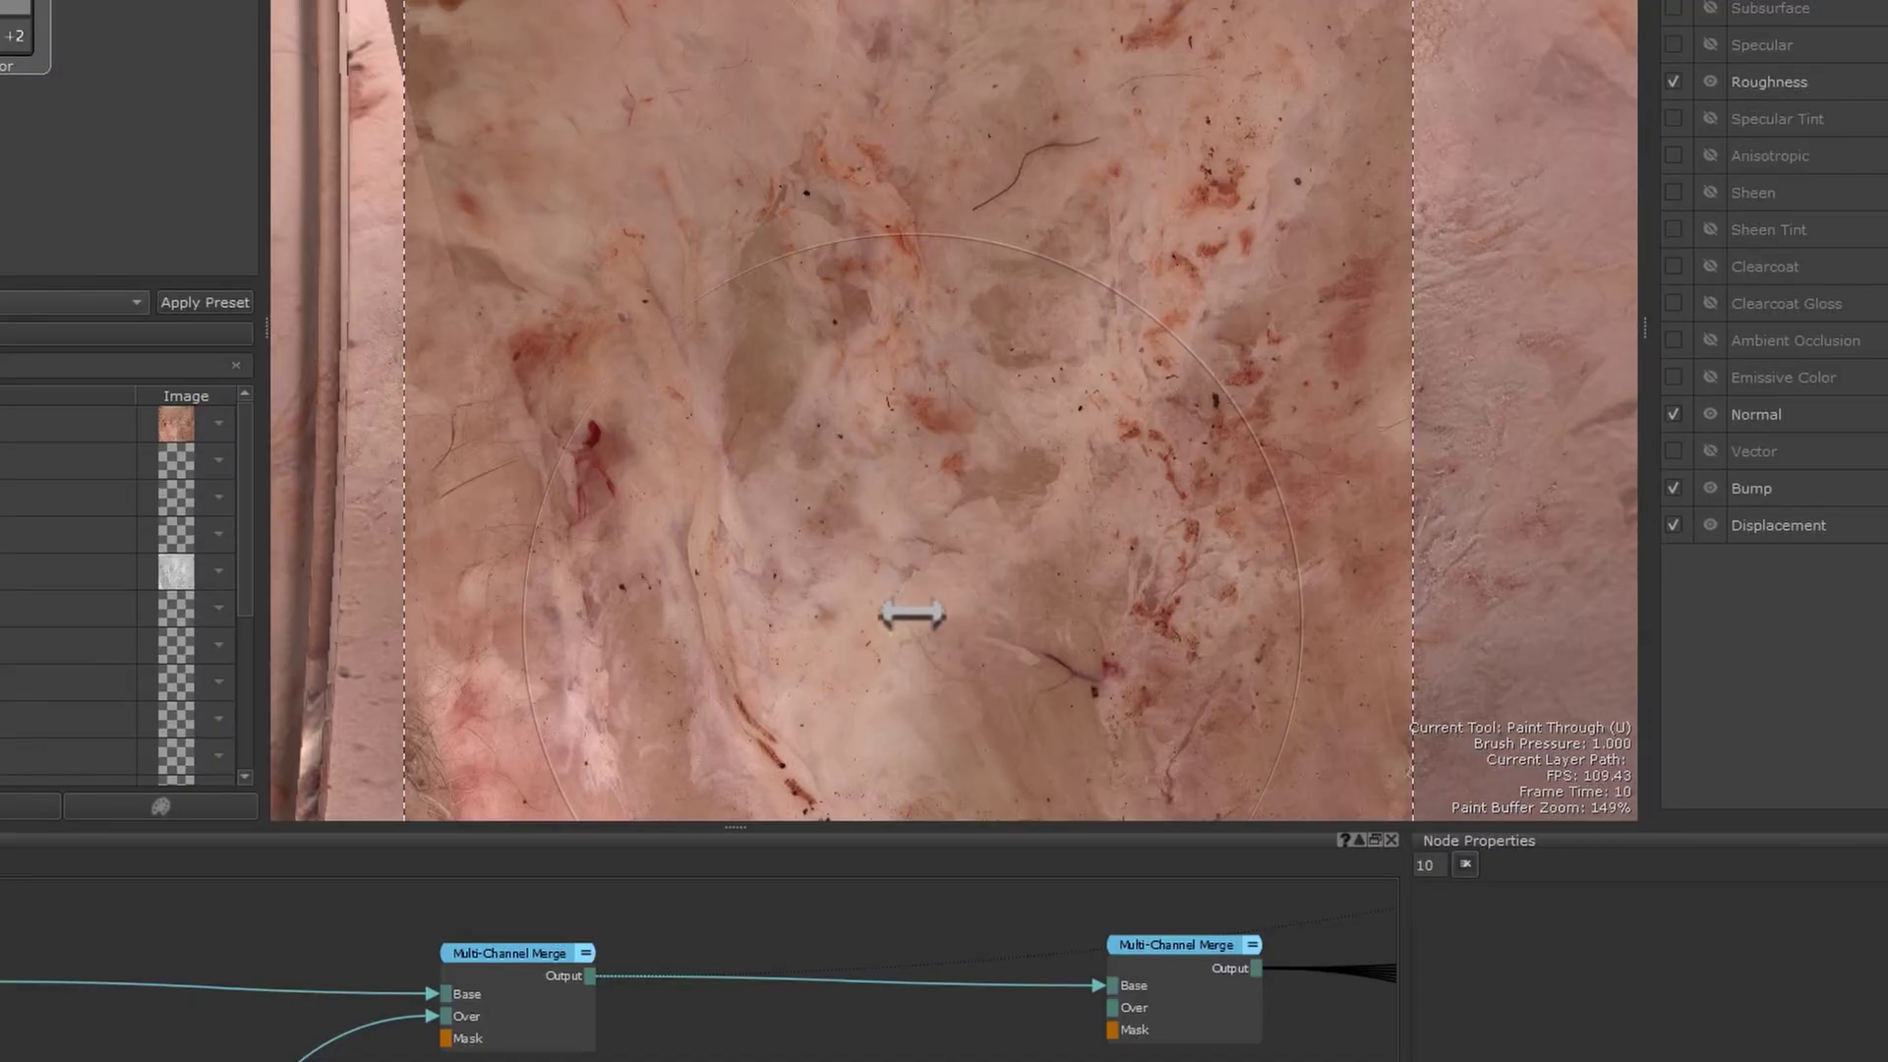
left_click(899, 598)
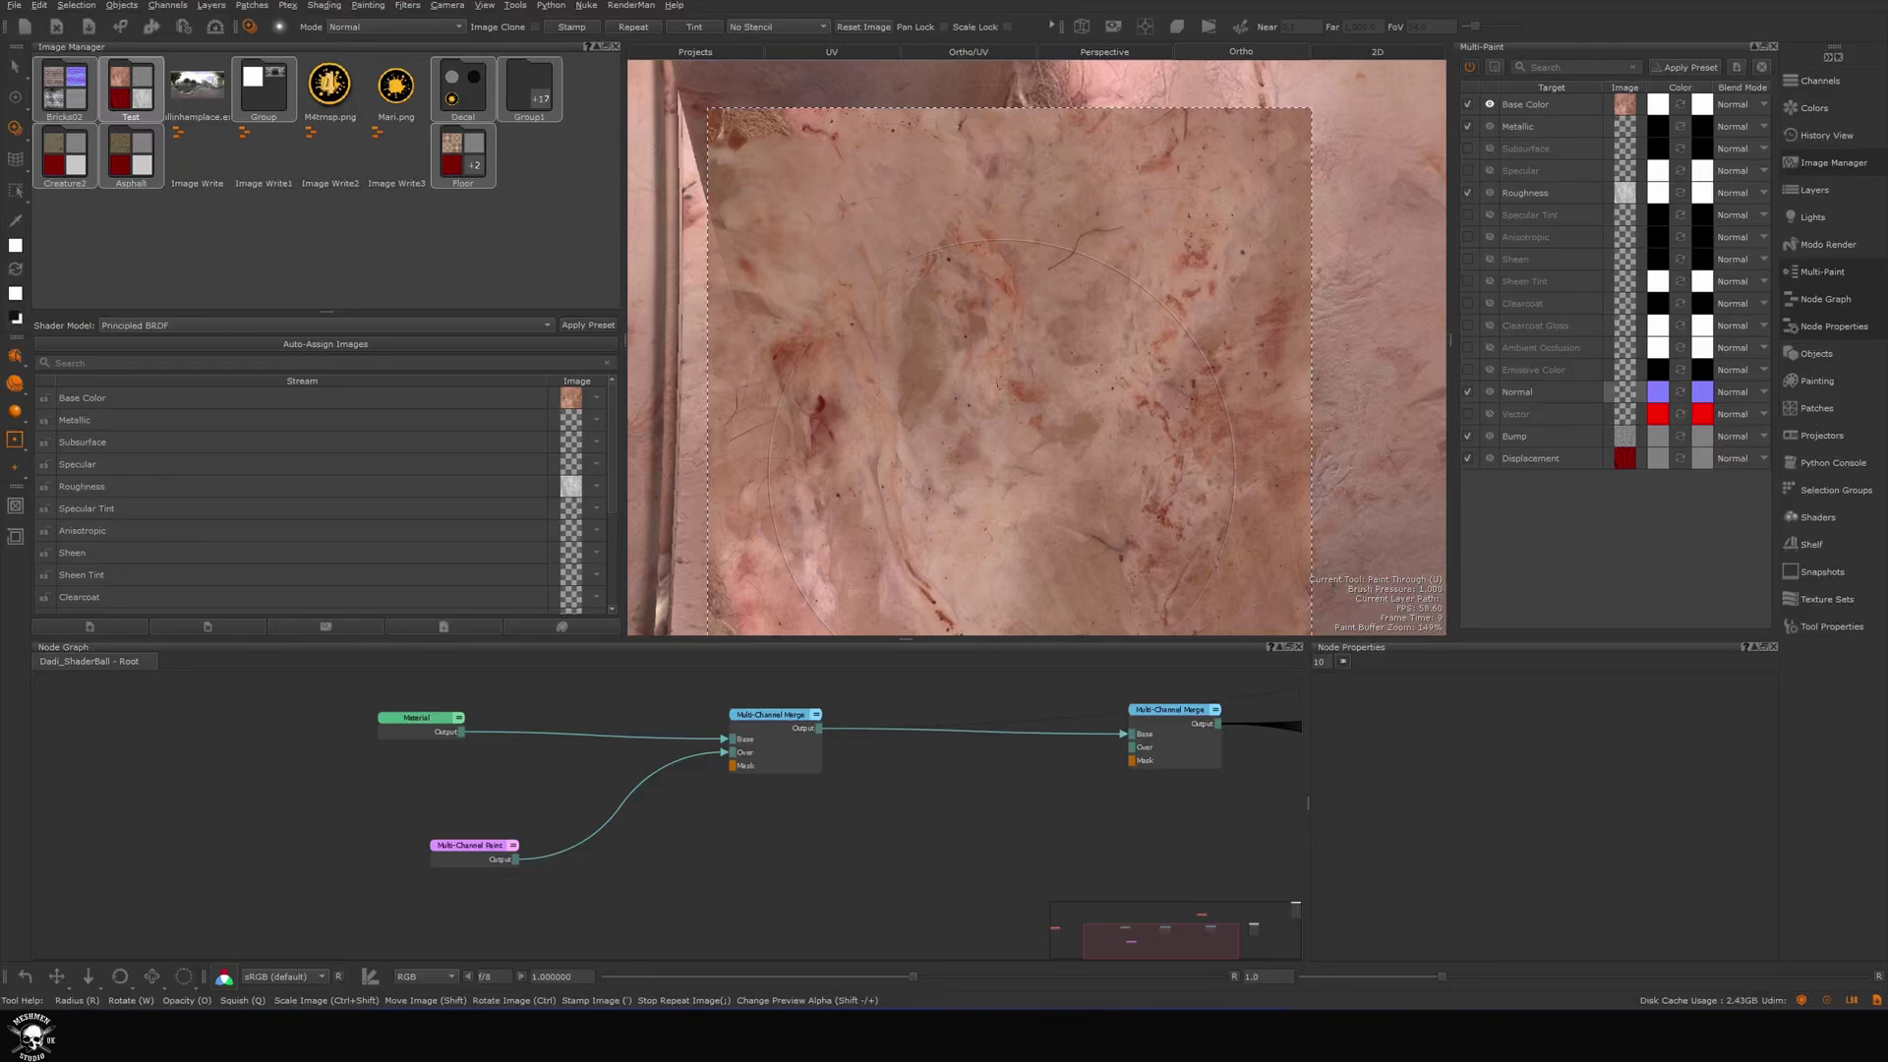
left_click(725, 619)
Switch from the skin images to the Floor tile images, paint them over the ear and surrounding skin, and return to the Paint tool.
left_click_drag(899, 516, 1049, 306)
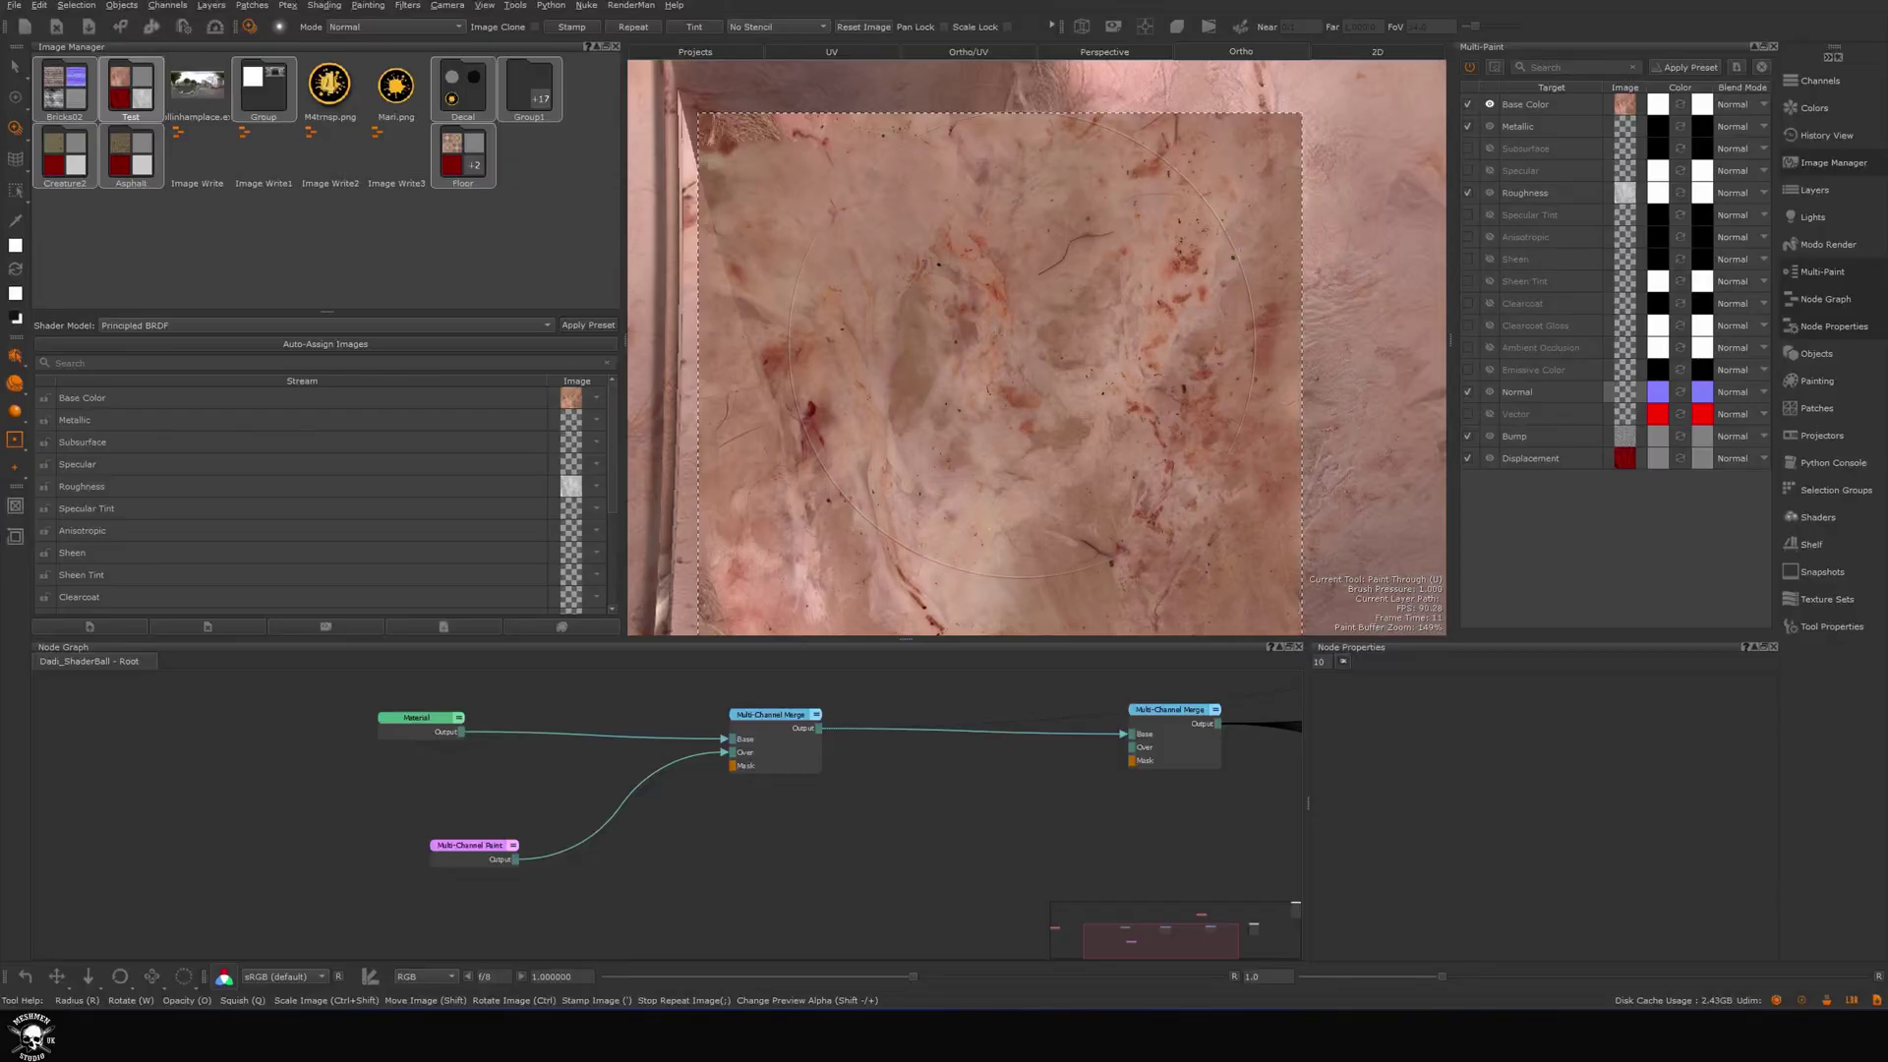
key("k")
mouse_move(1097, 431)
left_mouse_down()
mouse_move(1333, 574)
mouse_move(1645, 539)
left_mouse_up()
mouse_move(1110, 359)
left_mouse_down()
mouse_move(1091, 383)
mouse_move(1116, 304)
mouse_move(944, 433)
mouse_move(1052, 342)
left_mouse_up()
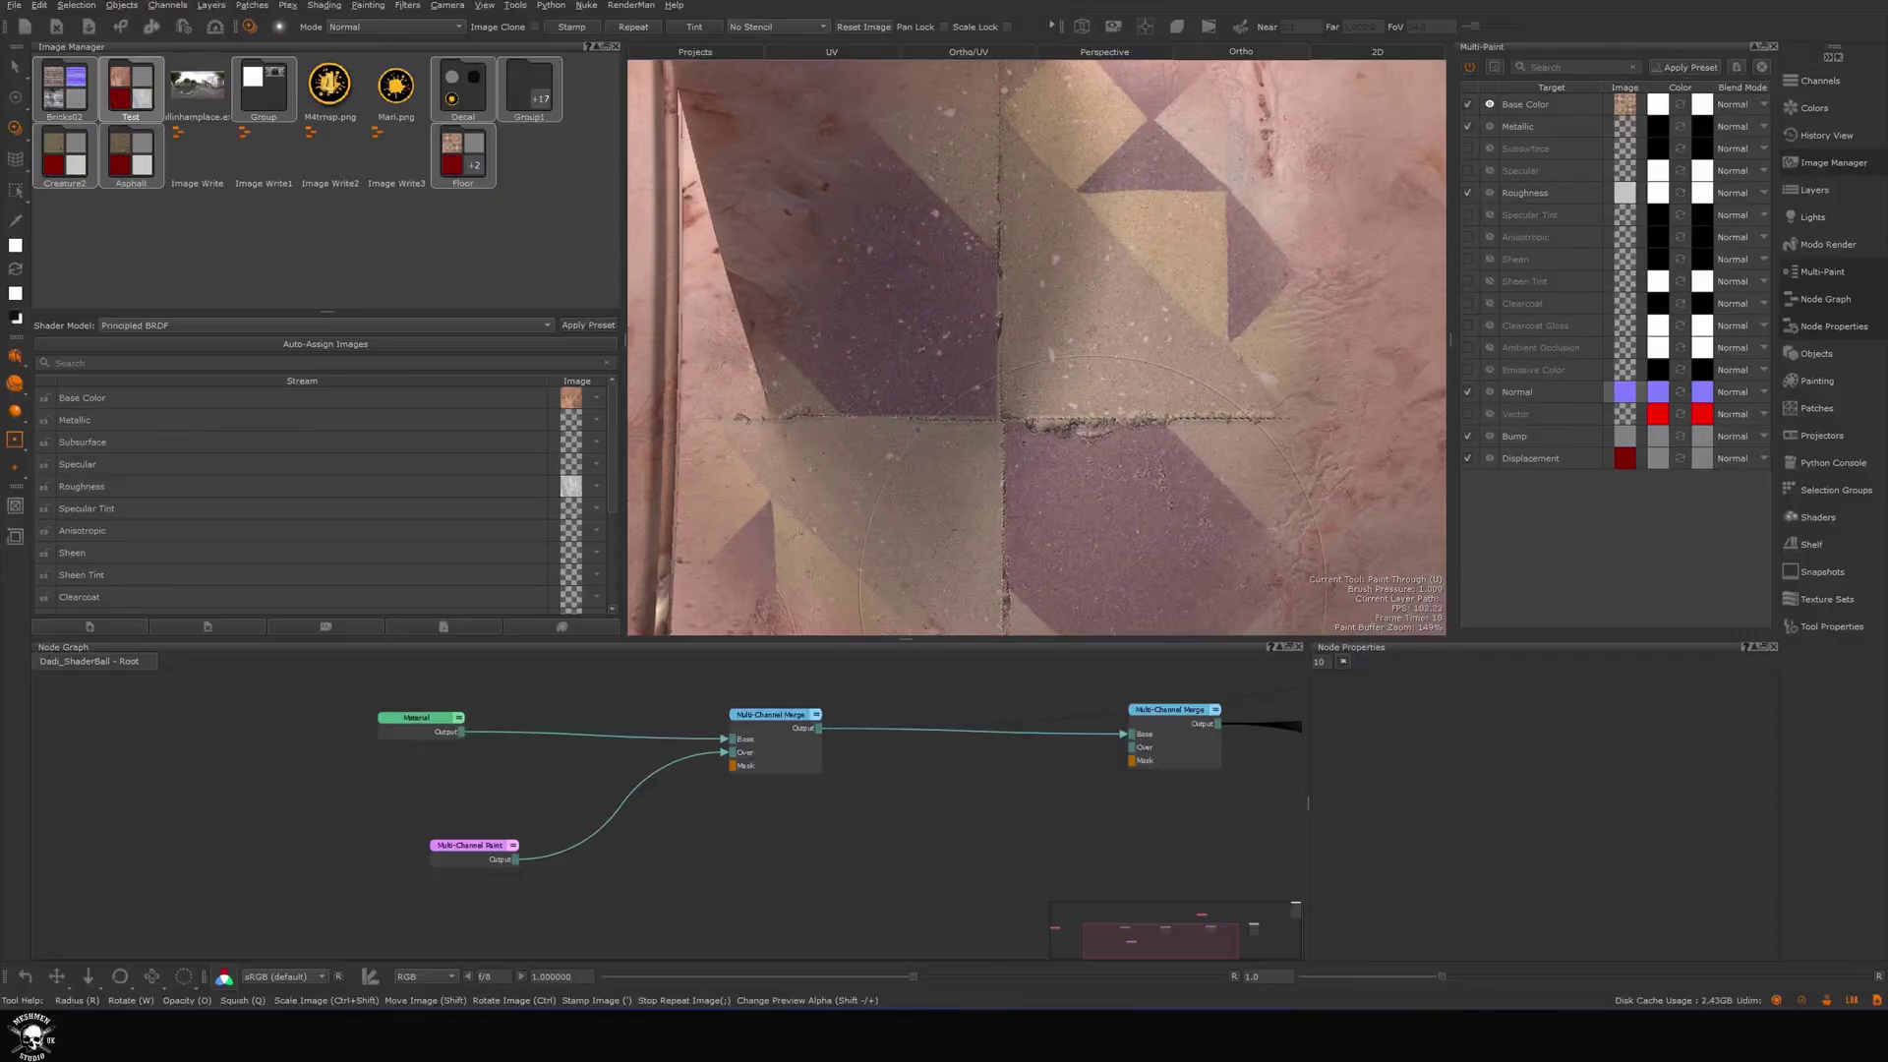
key("p")
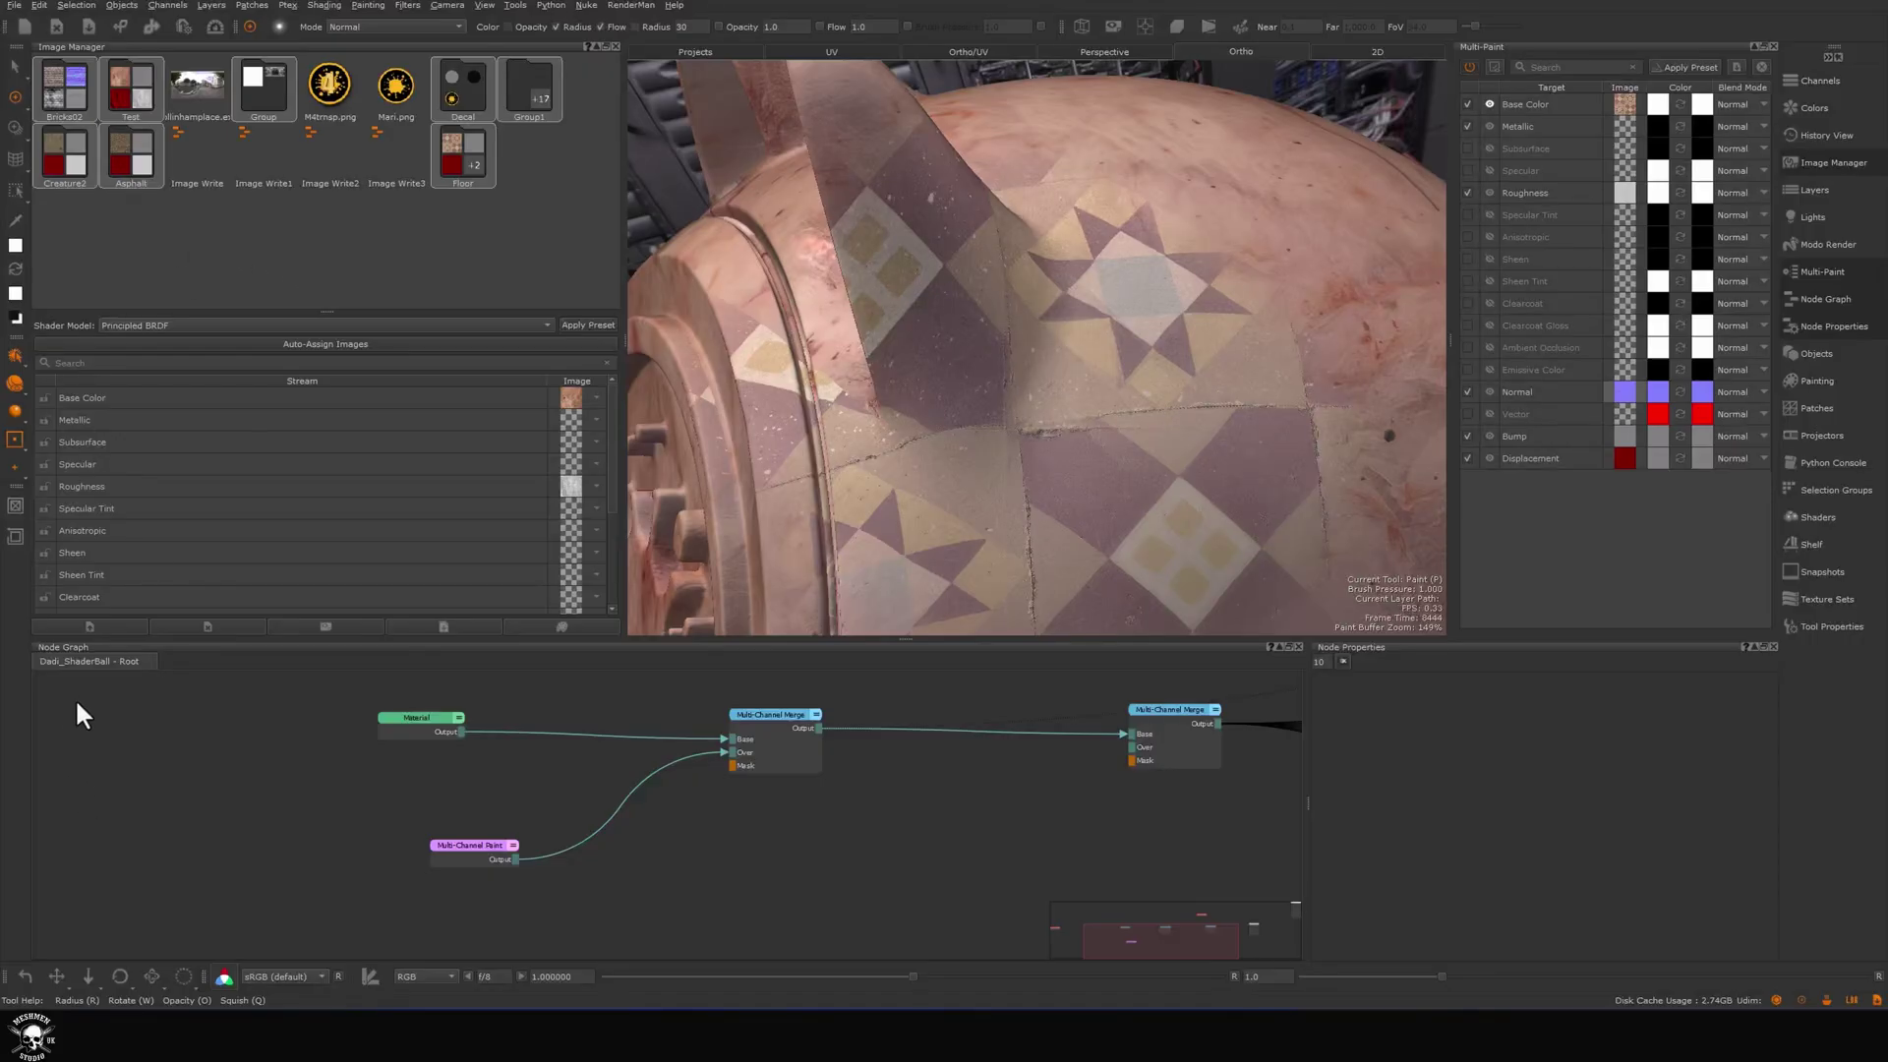
Import the ti2nbdtr forest ground 4K Albedo, Bump, Displacement, Normal and Roughness images and combine them into a group.
left_click(89, 626)
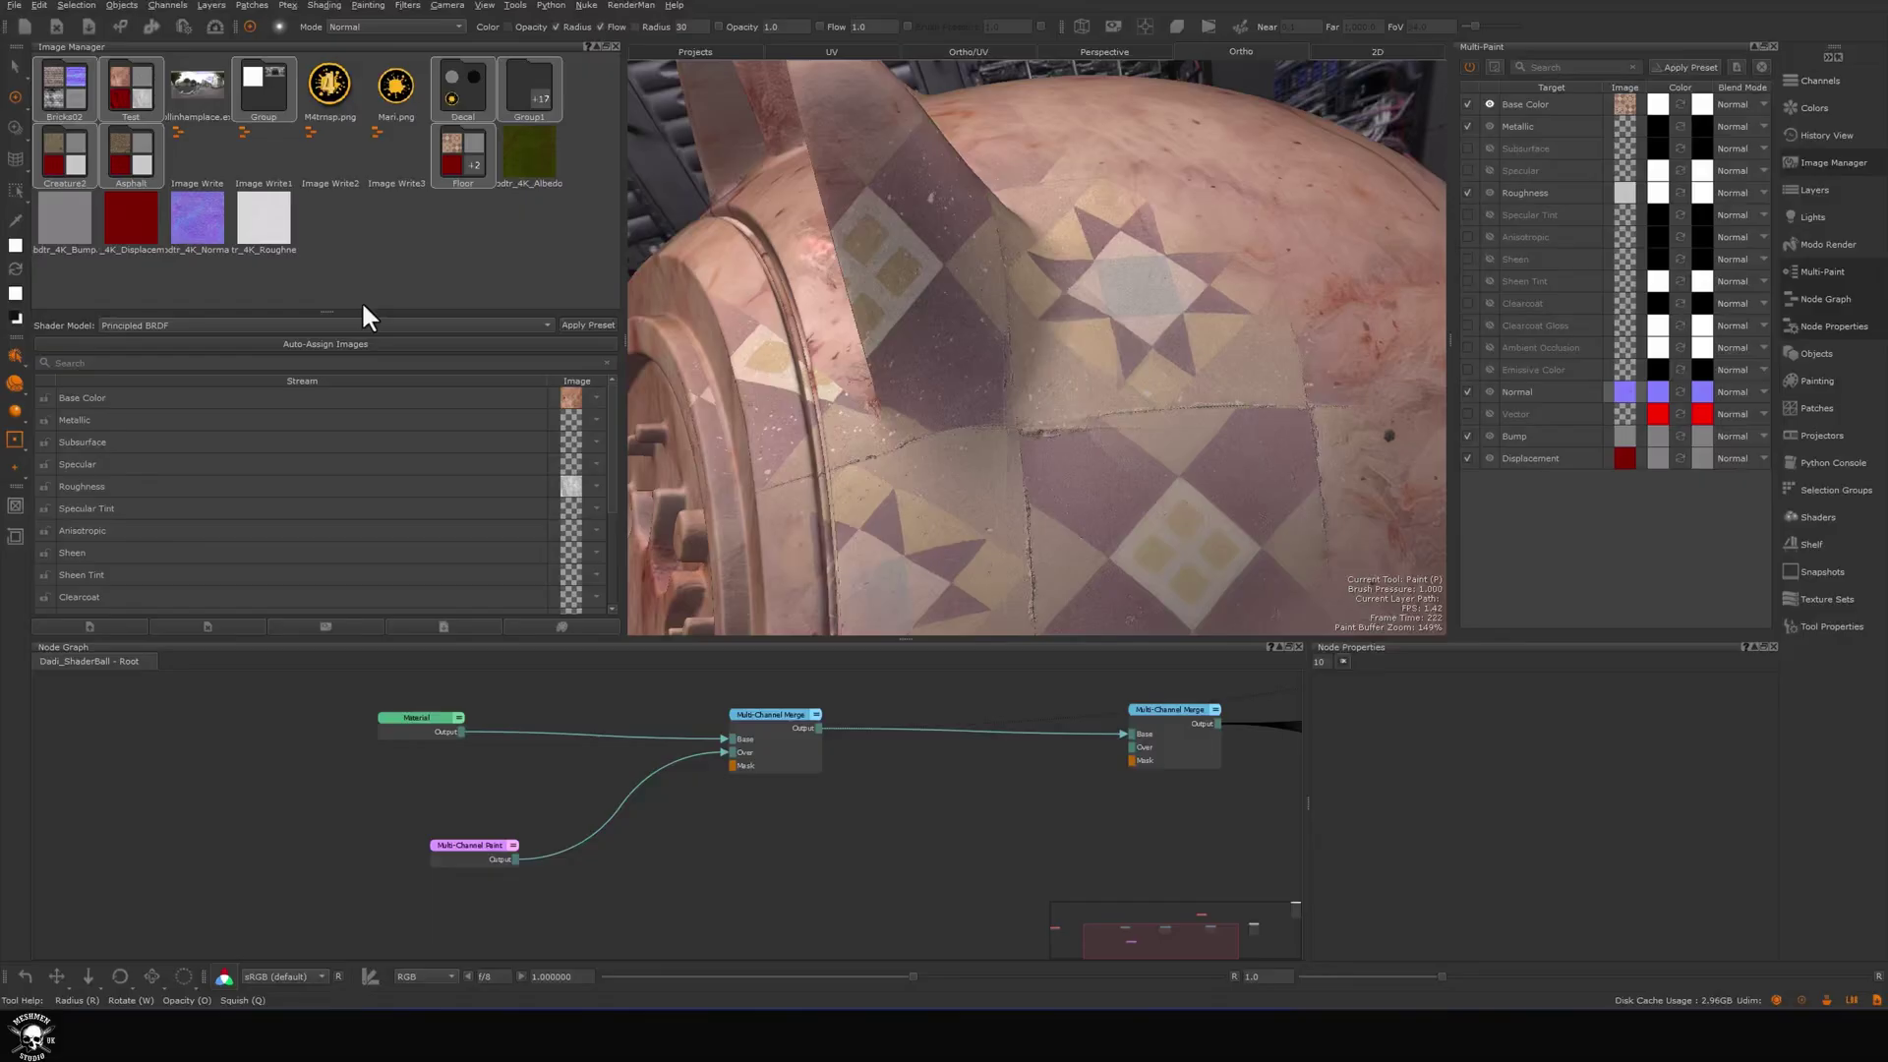
left_click(529, 150)
left_click(82, 210)
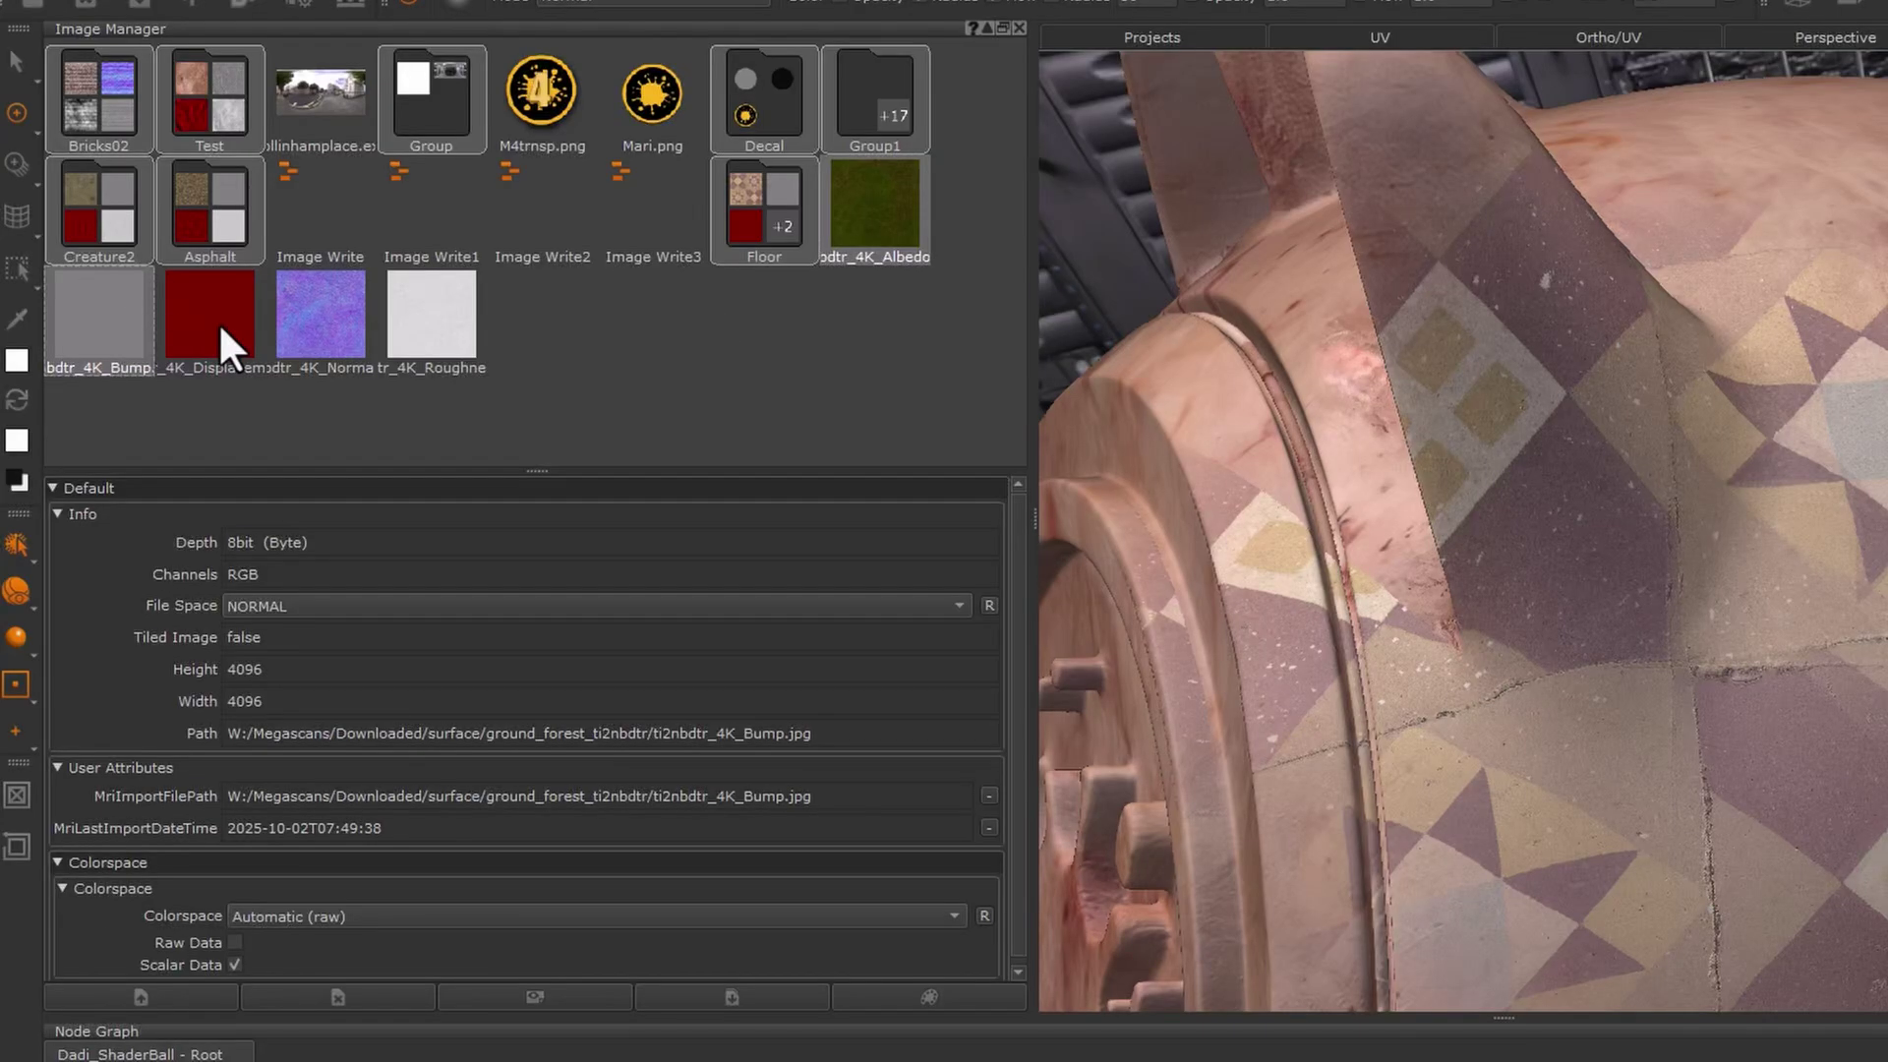
left_click(136, 220)
left_click(207, 216)
left_click(267, 240)
right_click(444, 330)
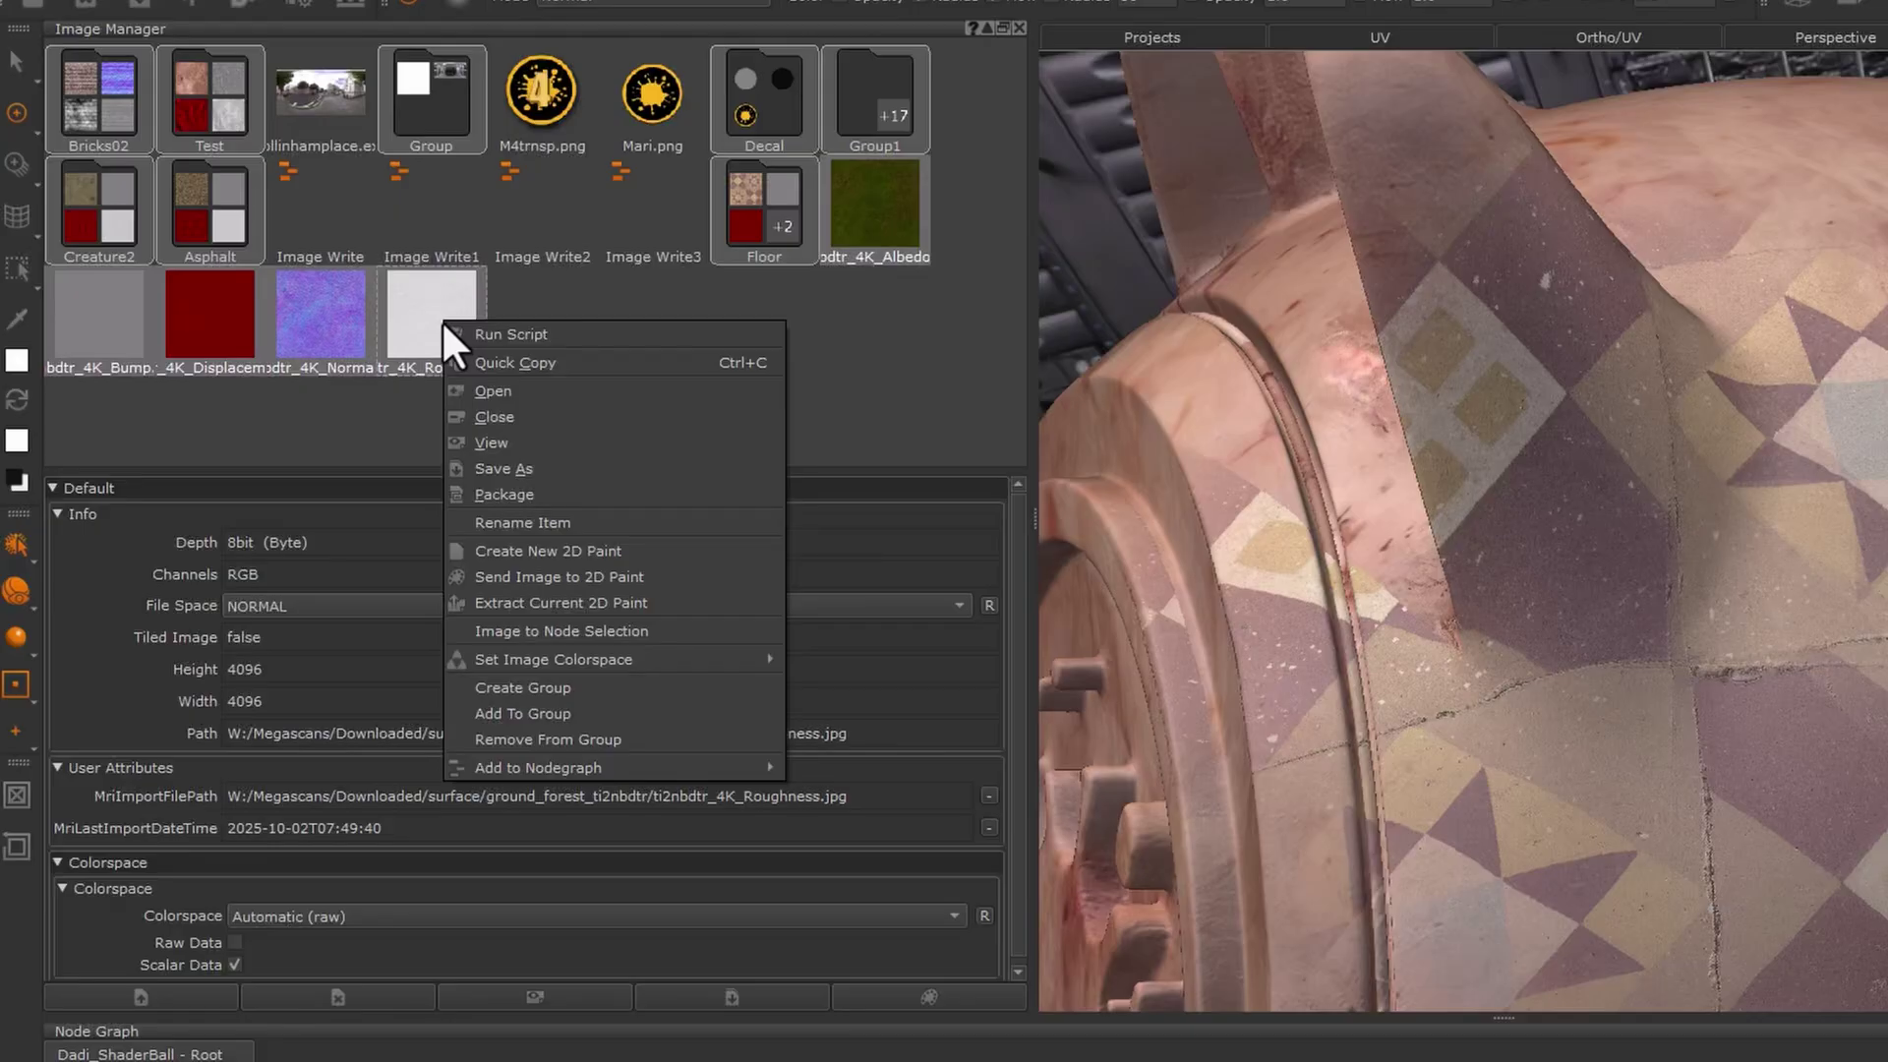
left_click(540, 687)
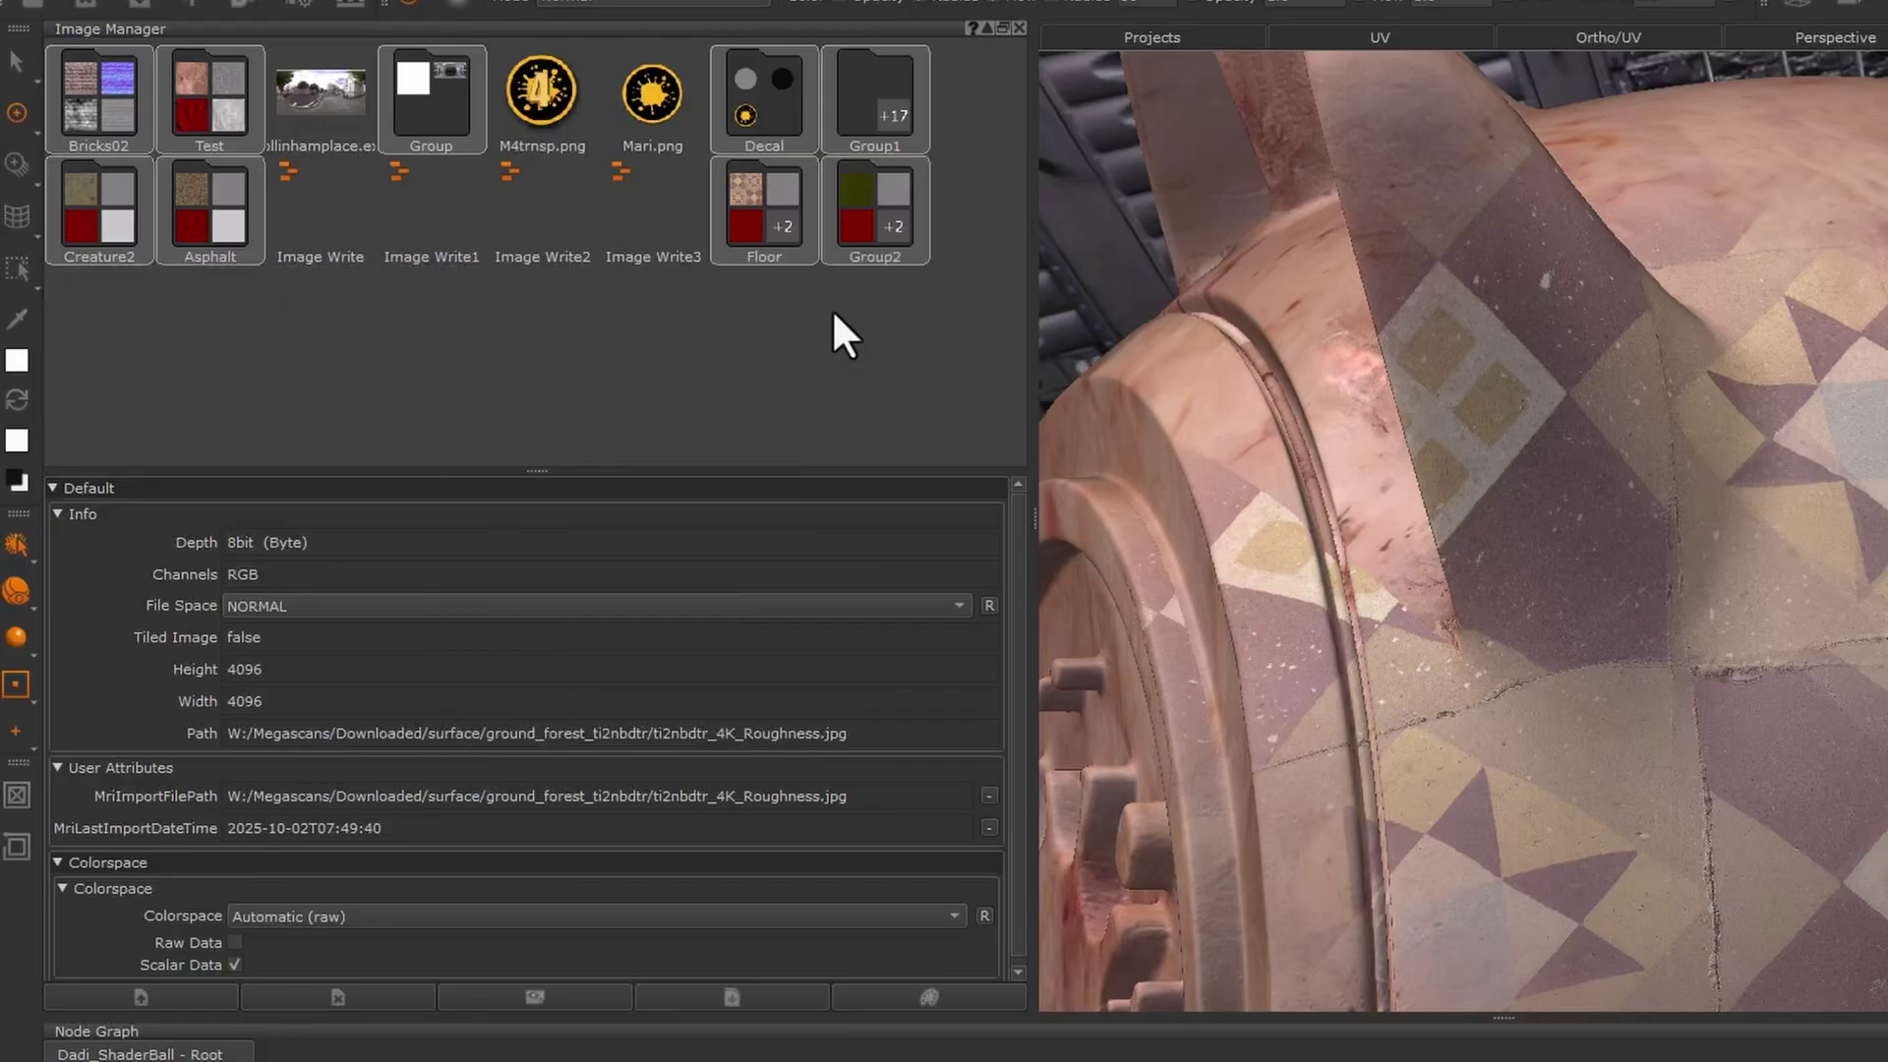
Rename the new forest ground image group to Forest floor.
right_click(886, 253)
left_click(920, 273)
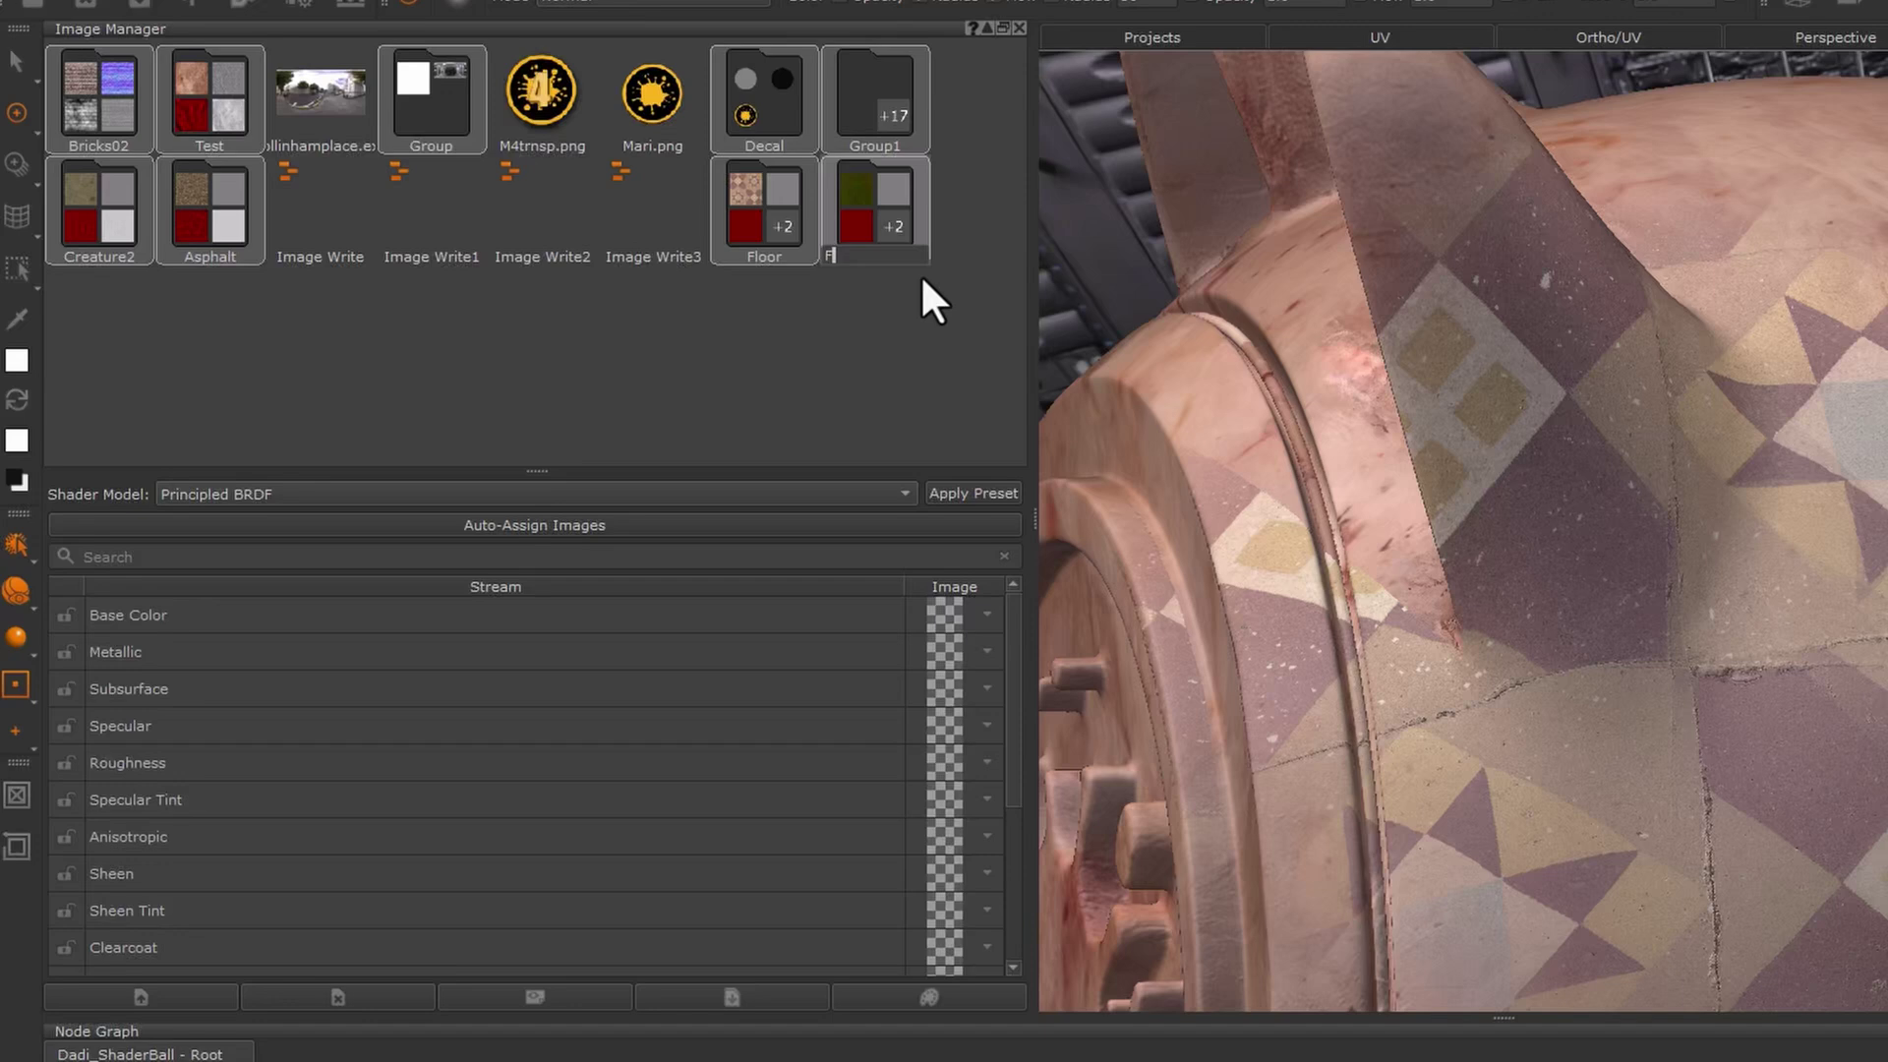
type("Forest floor")
key("Return")
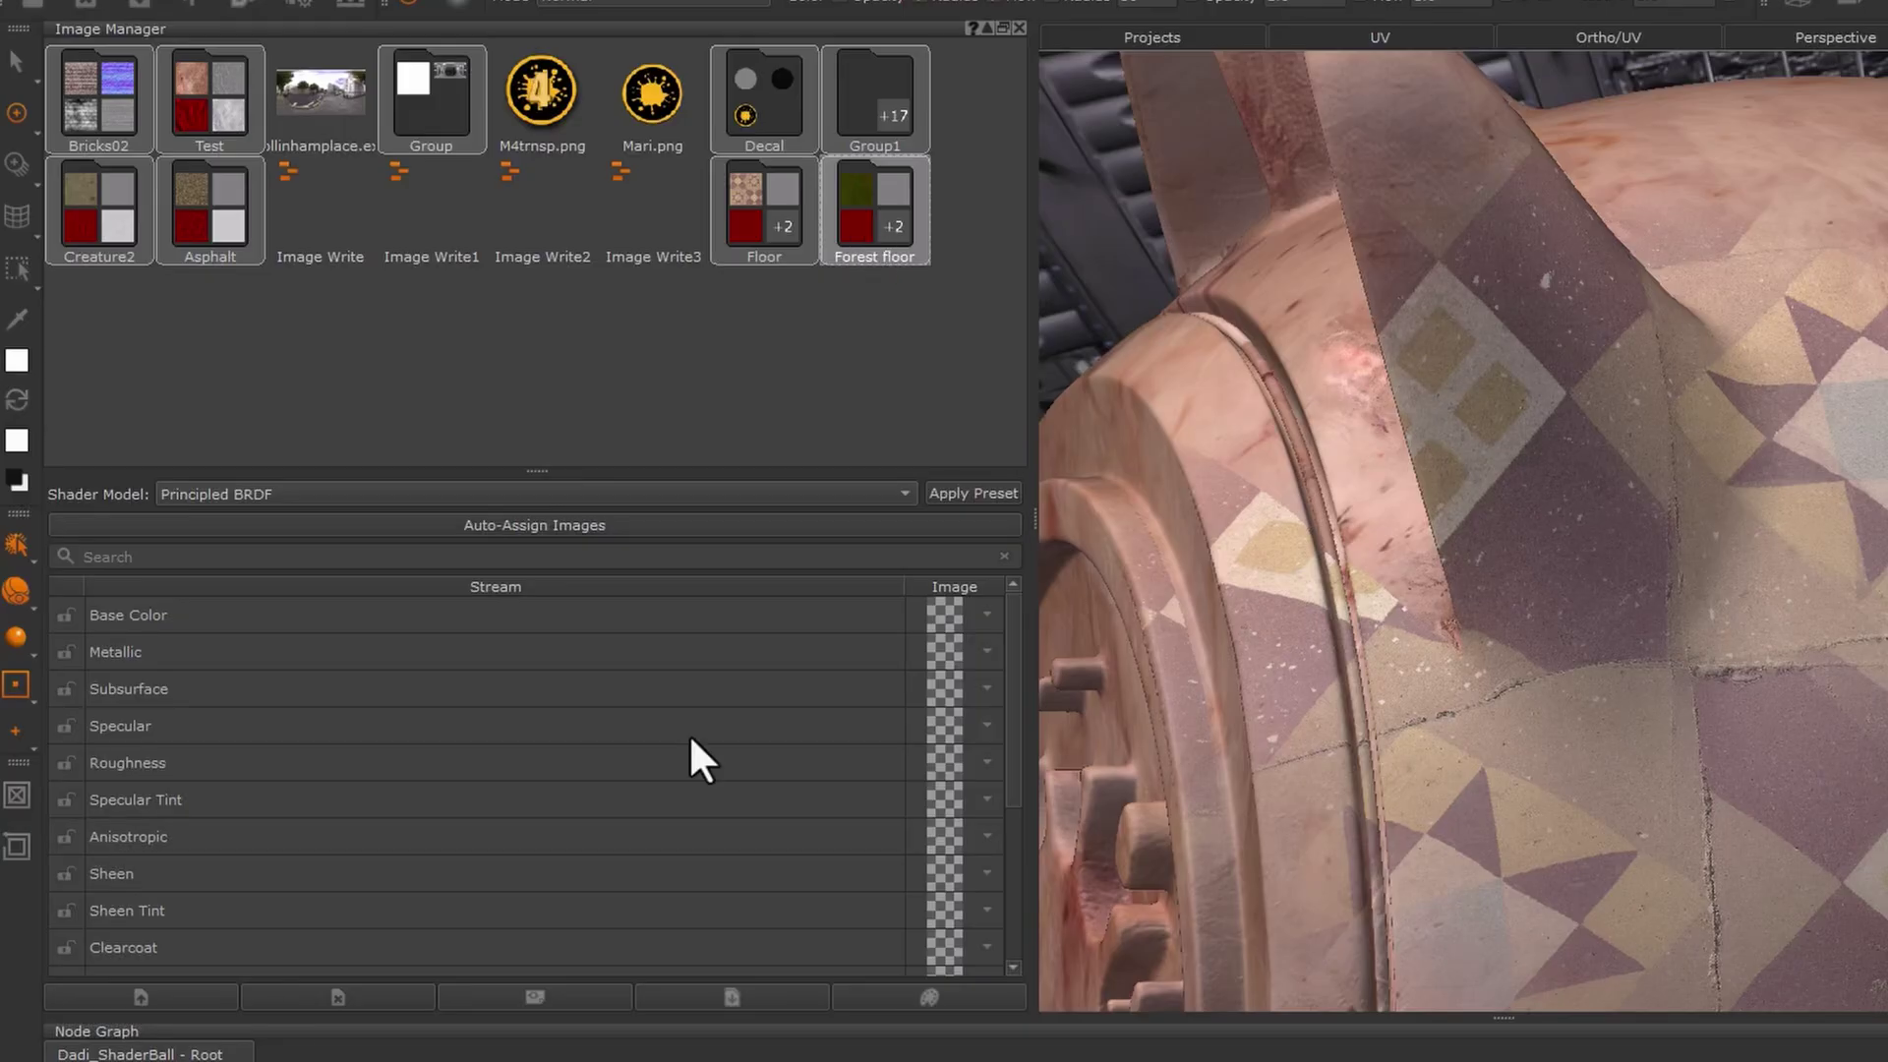
Review the Forest floor group's stream assignments and the available shader models, keeping Principled BRDF.
scroll(688, 739, "down", 3)
scroll(660, 749, "up", 3)
scroll(403, 762, "down", 3)
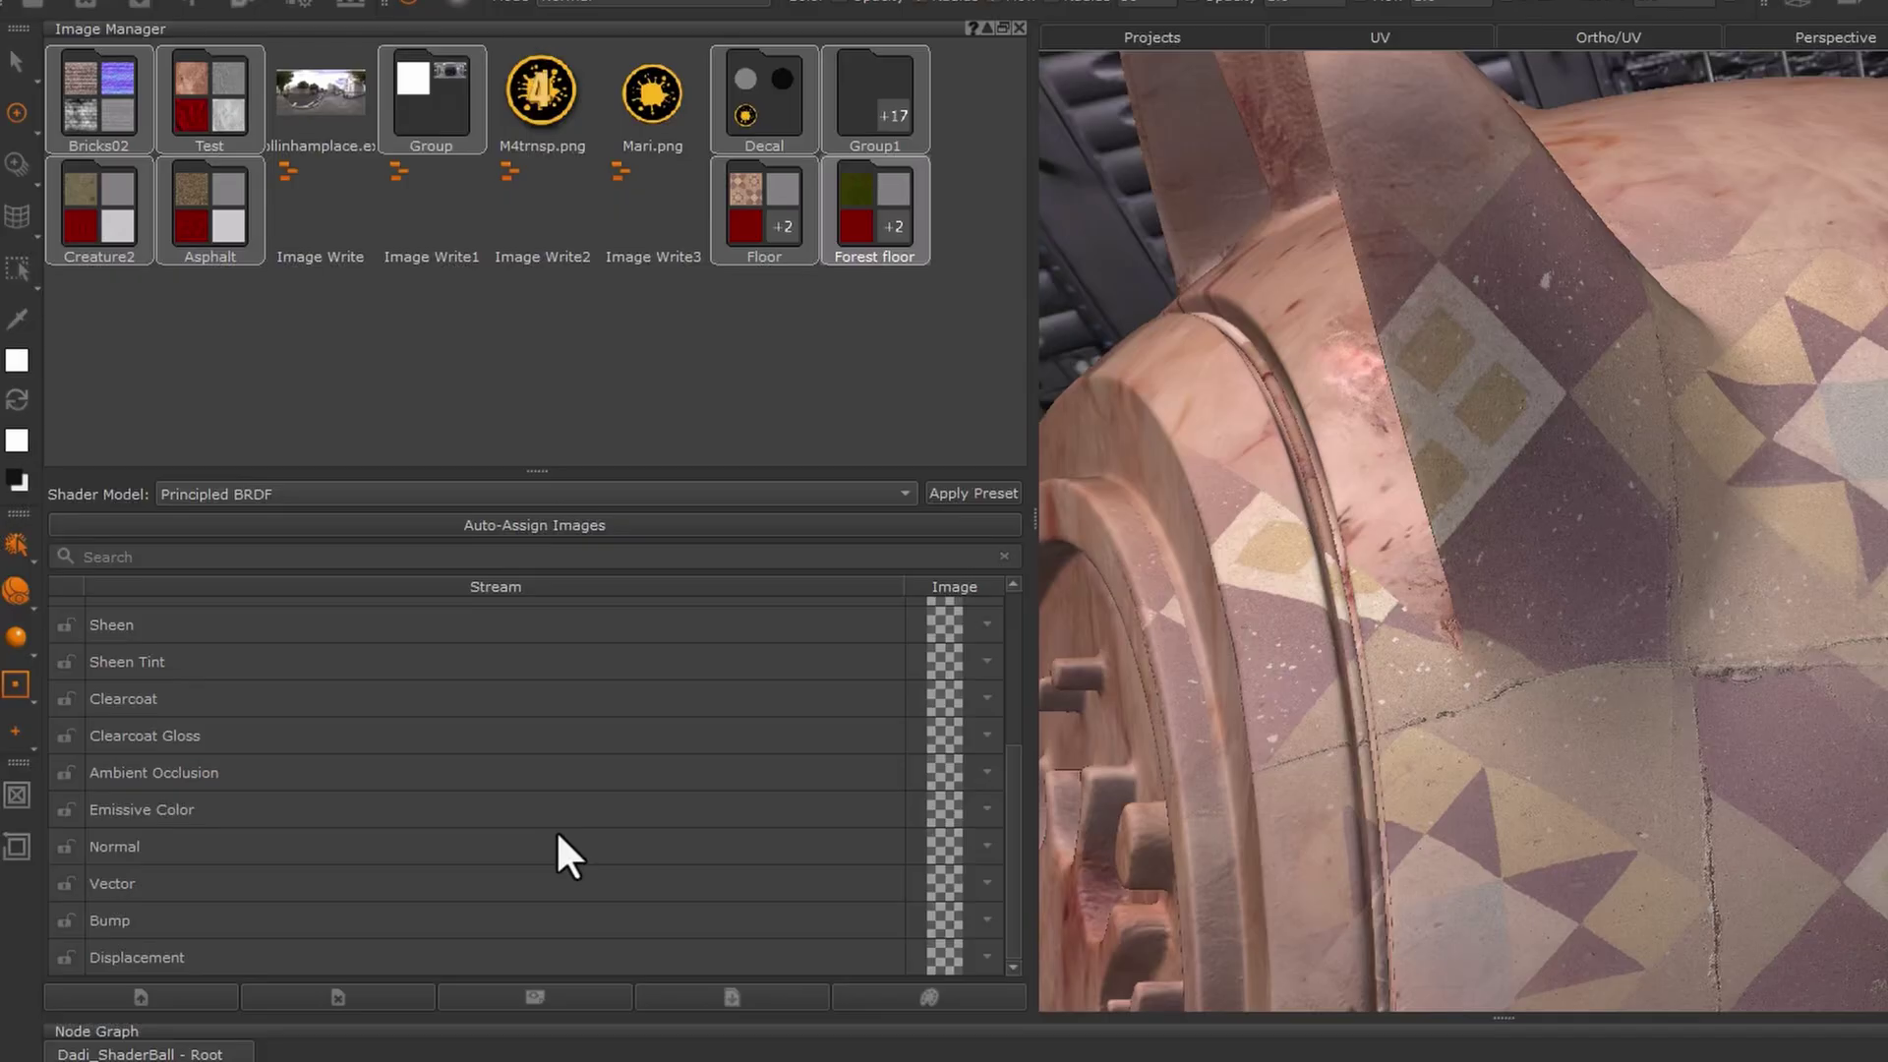
scroll(559, 839, "up", 3)
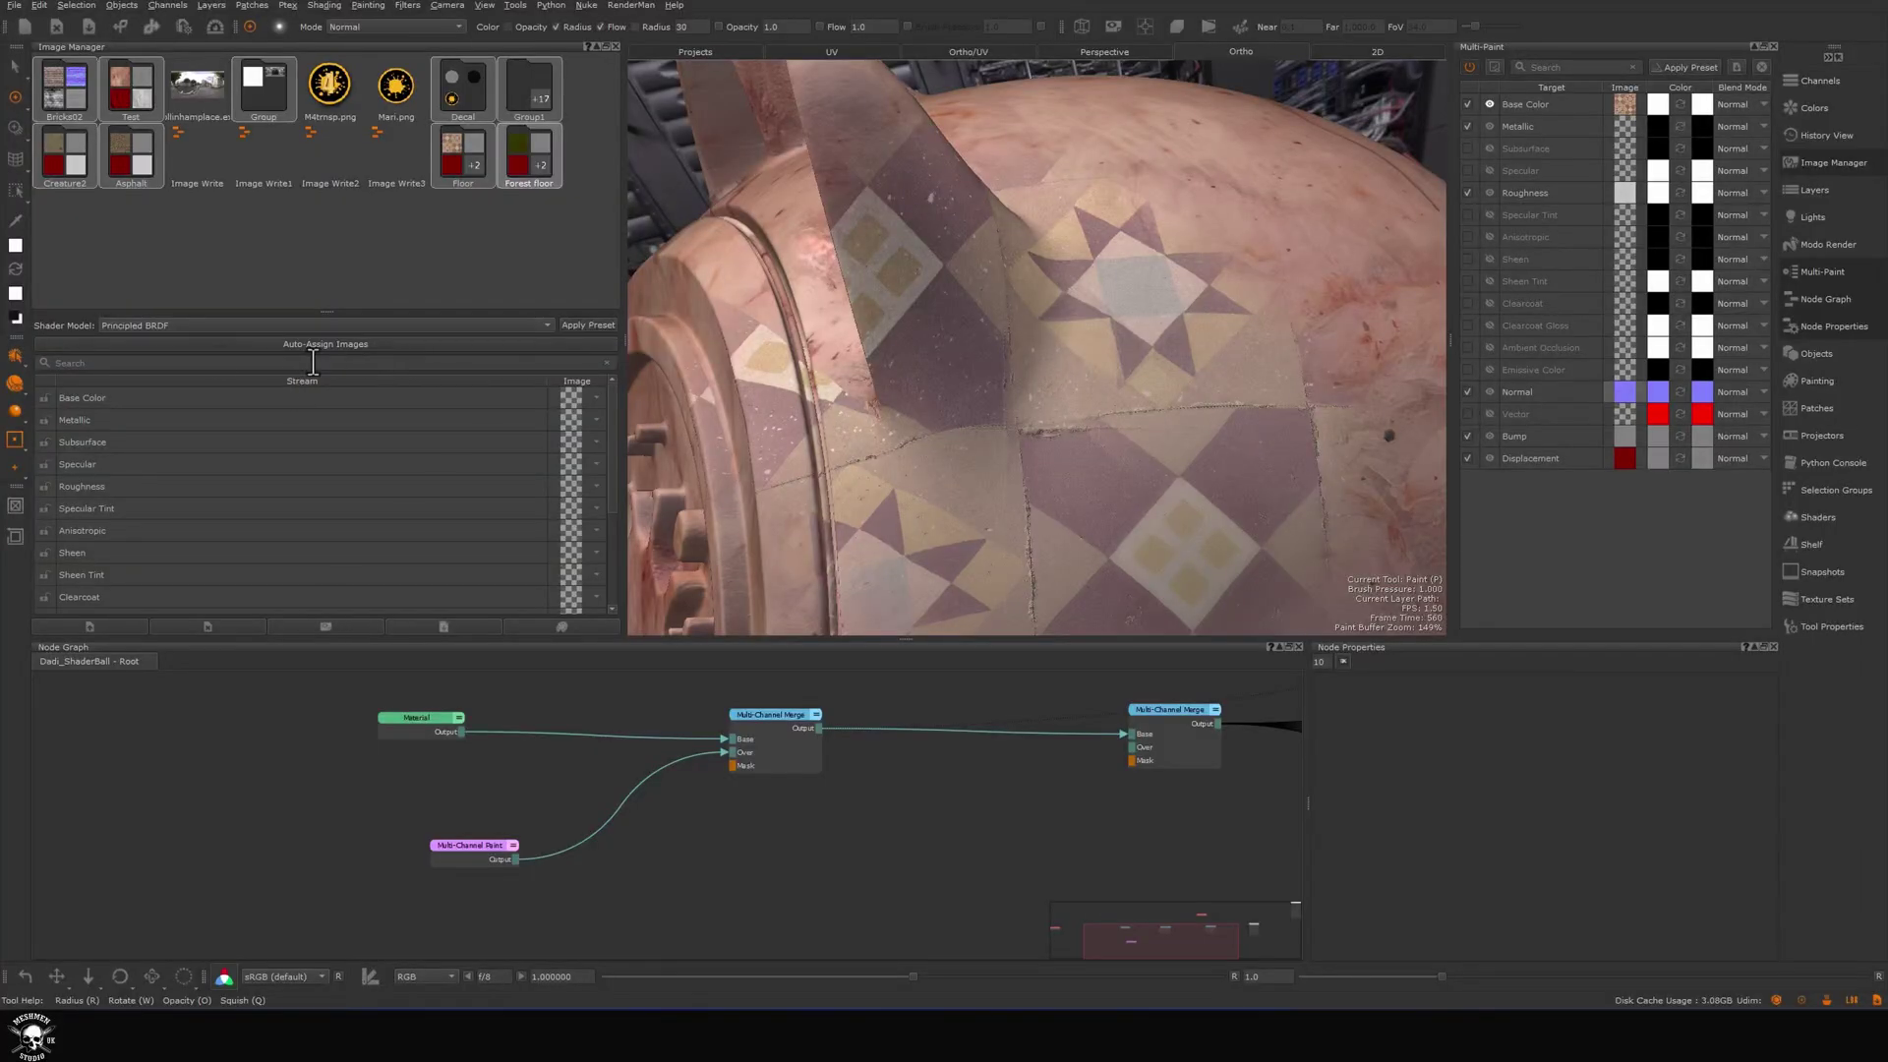
left_click(169, 325)
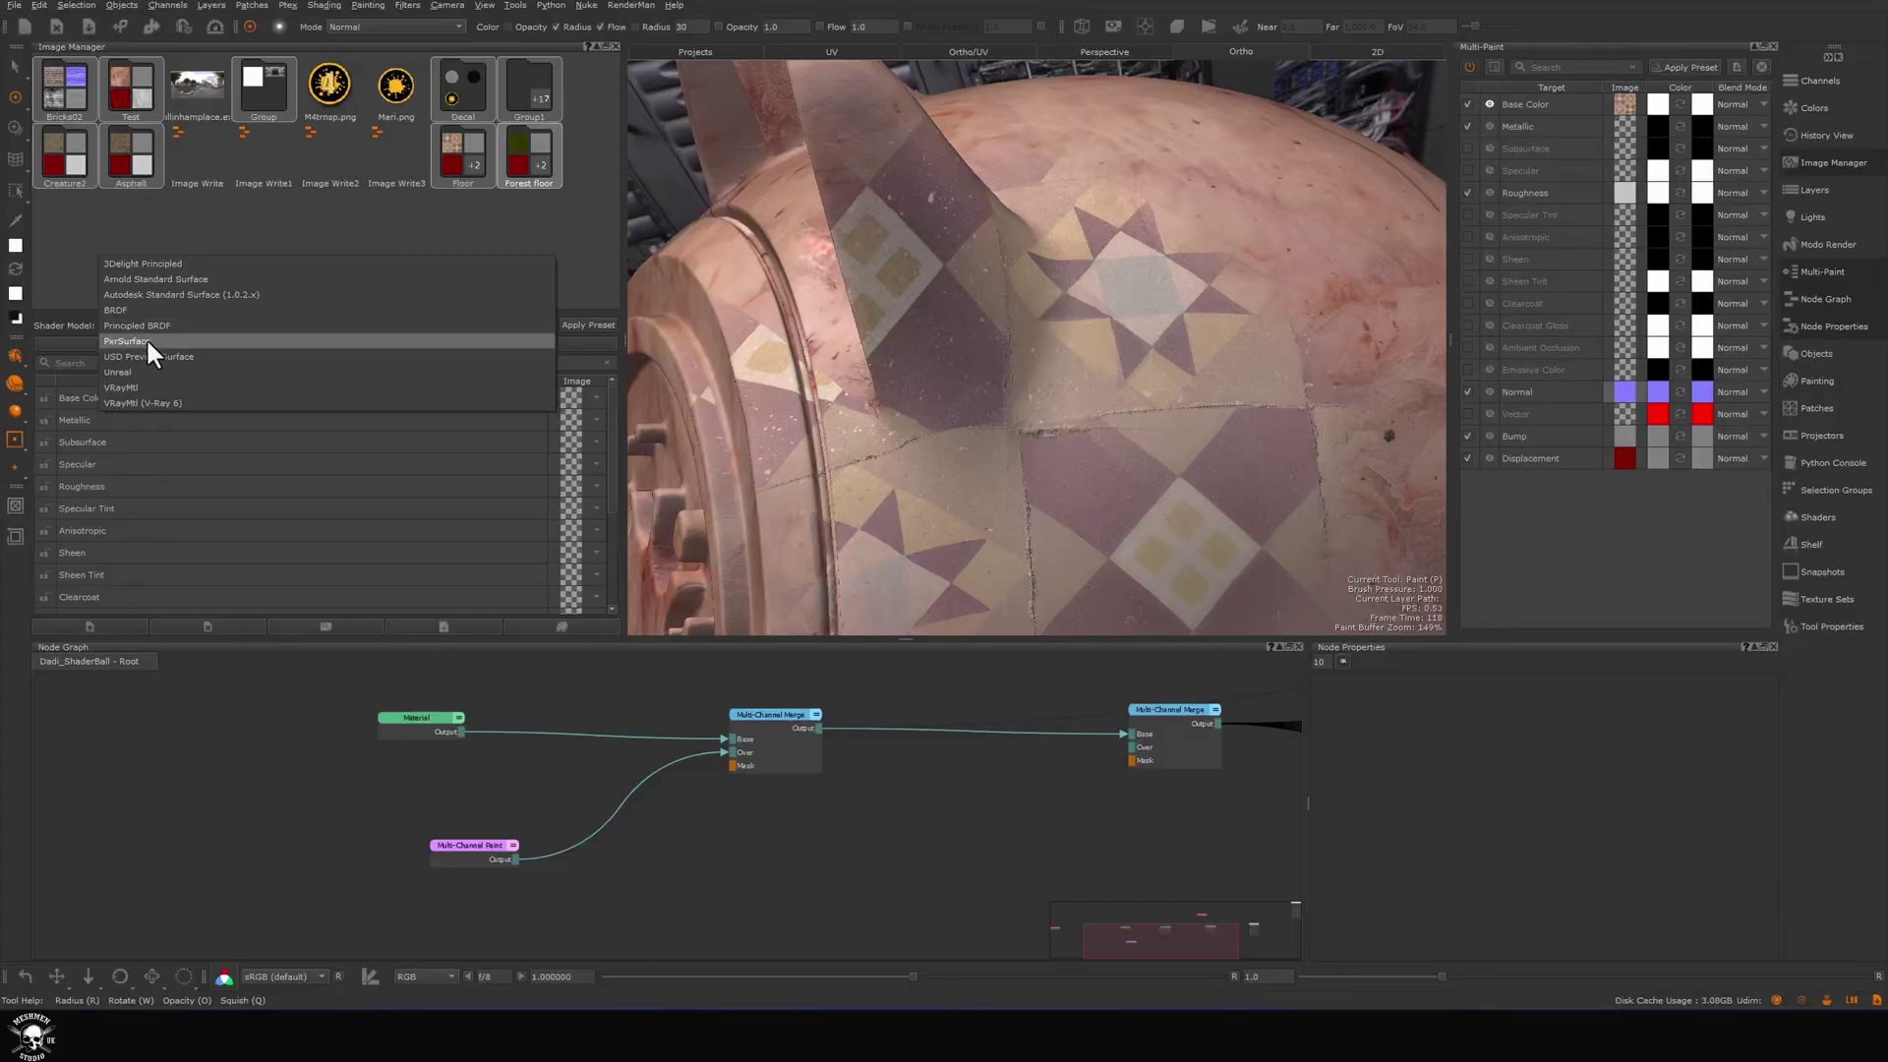
left_click(59, 290)
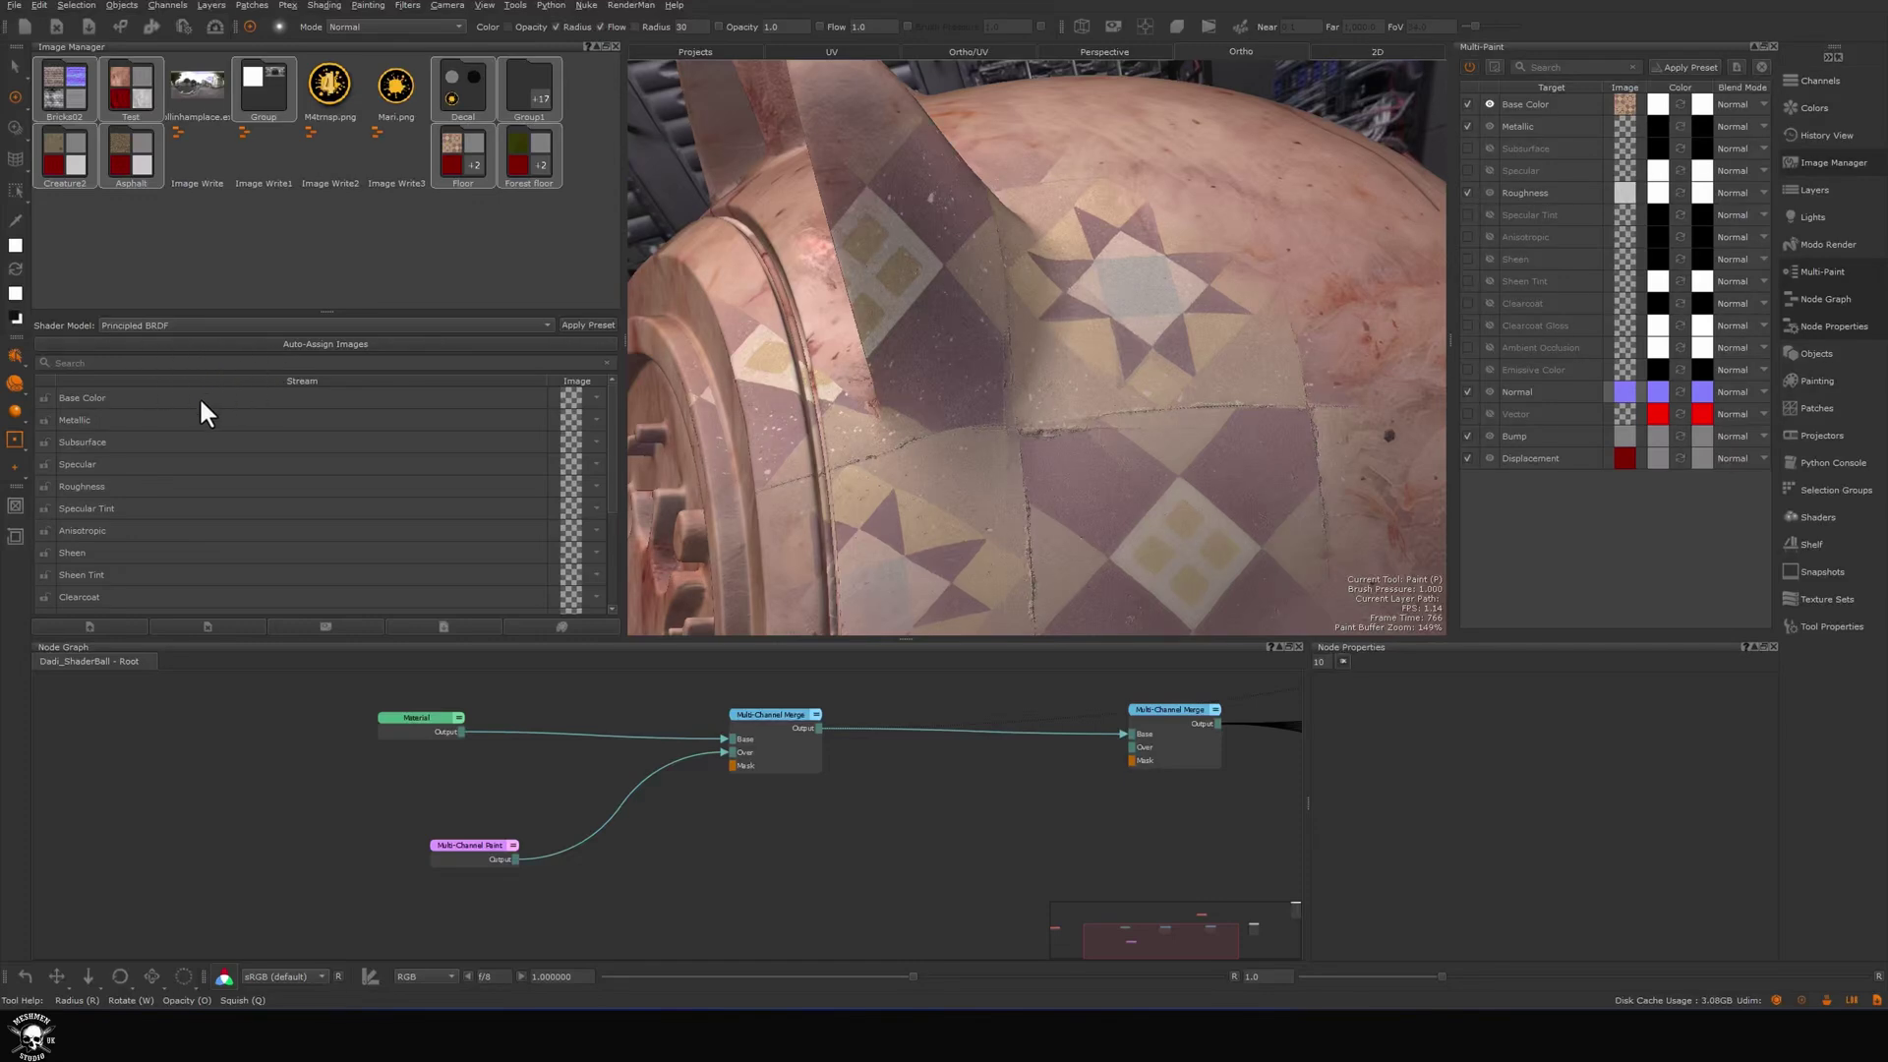
Auto-assign the Forest floor group's images to the Principled BRDF streams and check the group's contents.
left_click(332, 343)
left_click(529, 163)
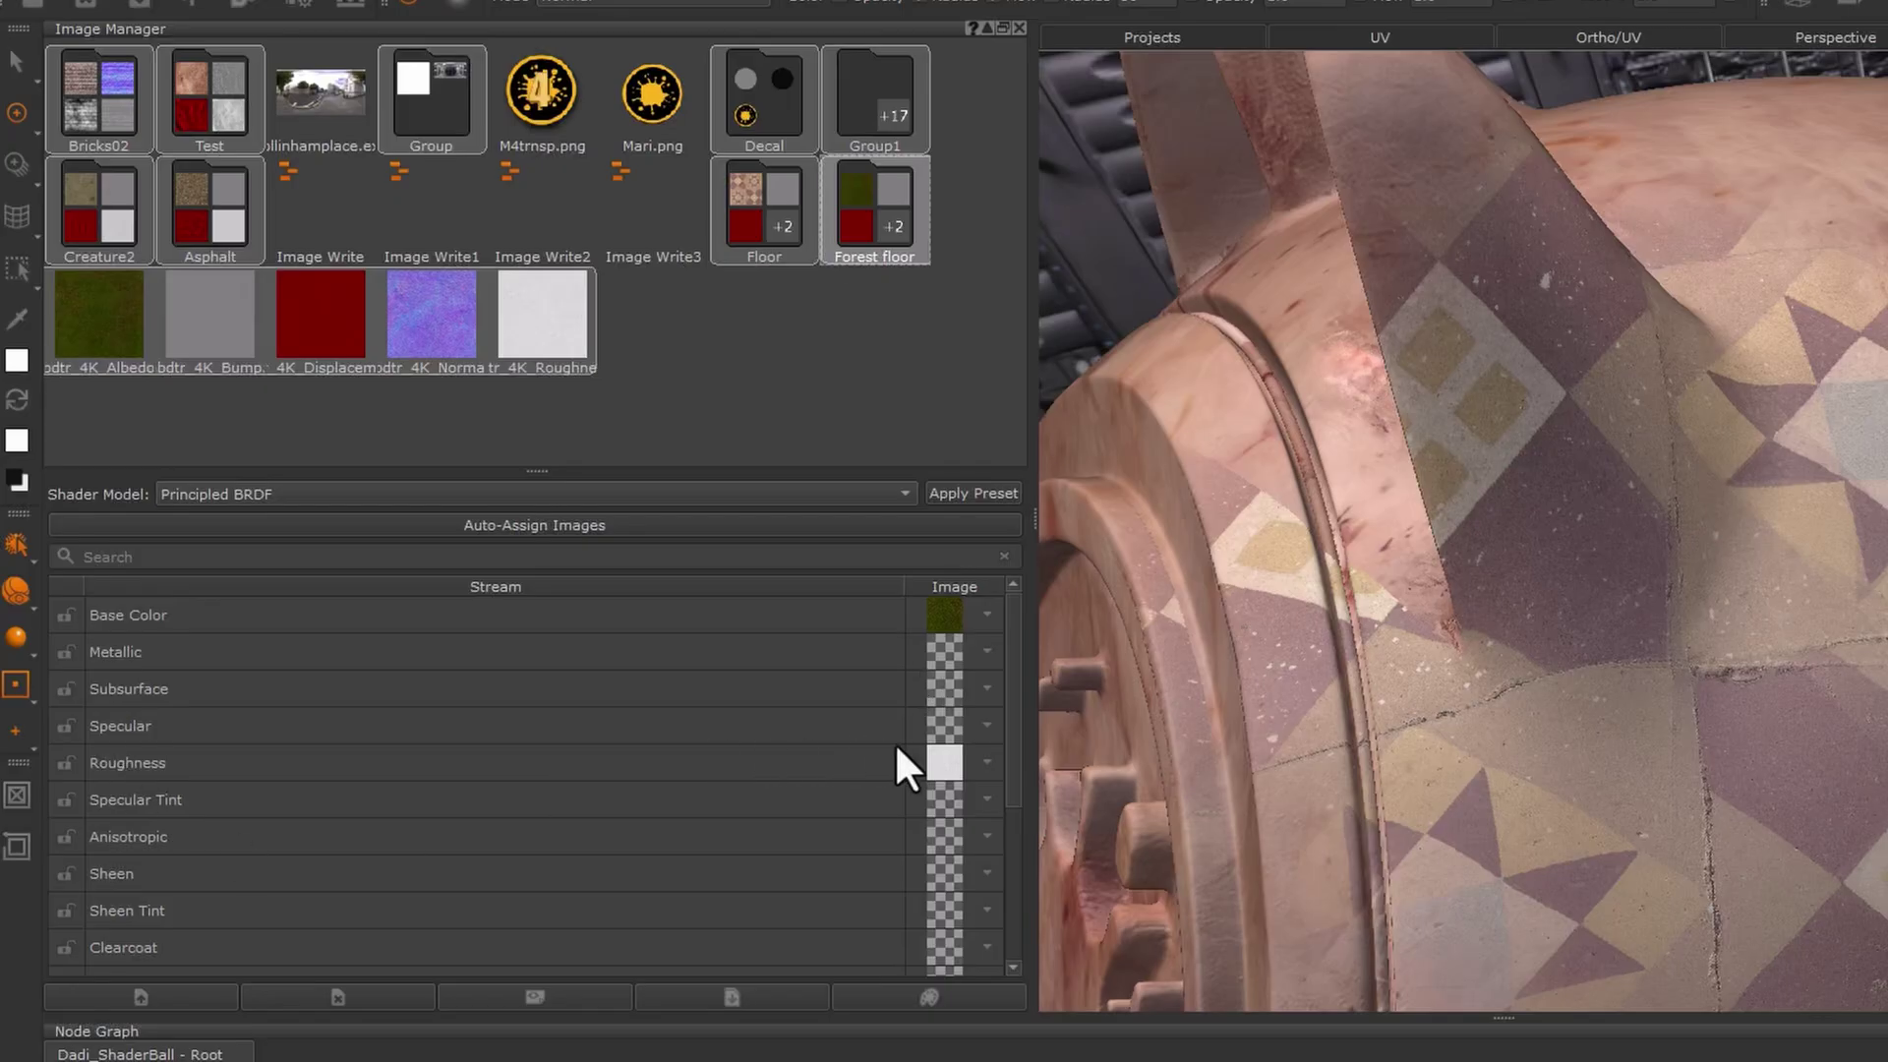
left_click(853, 228)
Load the Forest floor group for multi-channel painting and apply its images to the model with Paint Through.
mouse_move(863, 233)
left_mouse_down()
mouse_move(806, 441)
mouse_move(1023, 599)
mouse_move(1553, 509)
left_mouse_up()
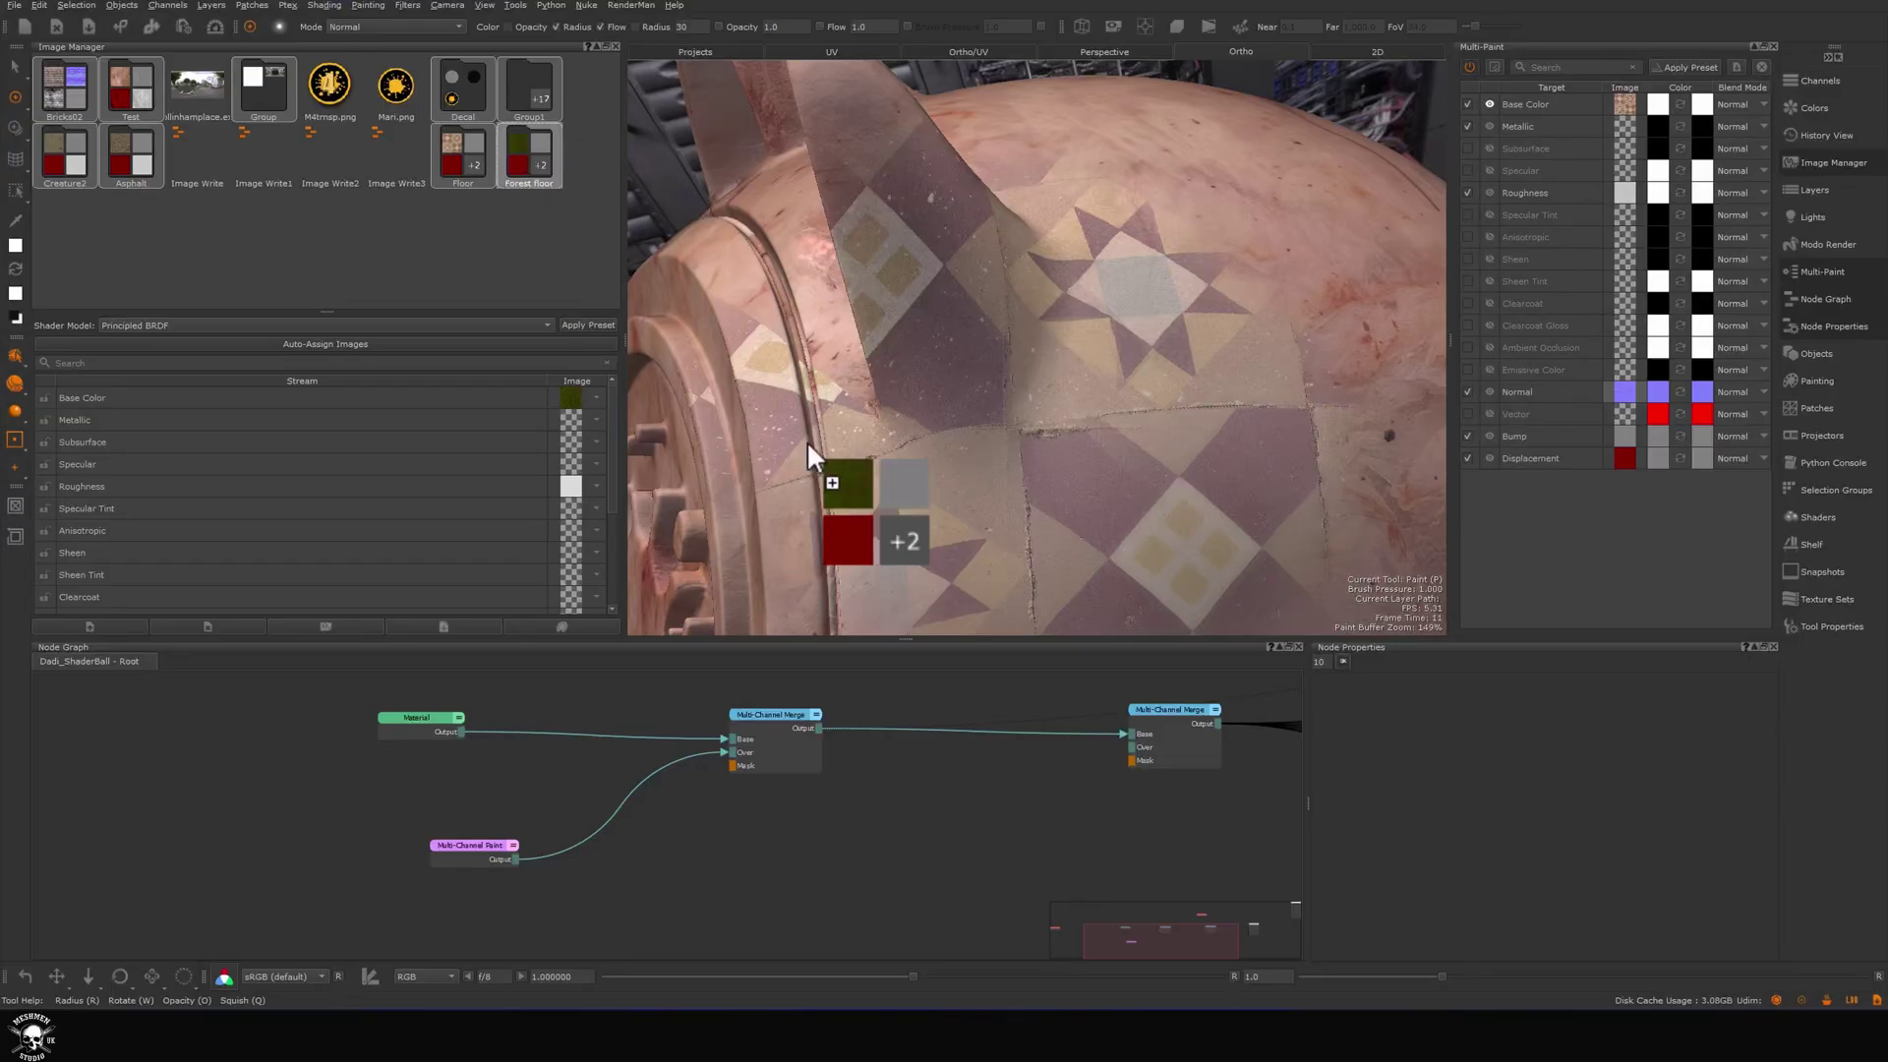
left_click_drag(1179, 433, 1015, 458, "alt")
key("u")
mouse_move(1115, 477)
left_mouse_down("shift")
mouse_move(1164, 526)
mouse_move(1305, 524)
left_mouse_up("shift")
mouse_move(1298, 394)
left_mouse_down()
mouse_move(1283, 408)
mouse_move(1361, 442)
mouse_move(1185, 290)
mouse_move(950, 595)
mouse_move(1042, 423)
mouse_move(924, 472)
left_mouse_up()
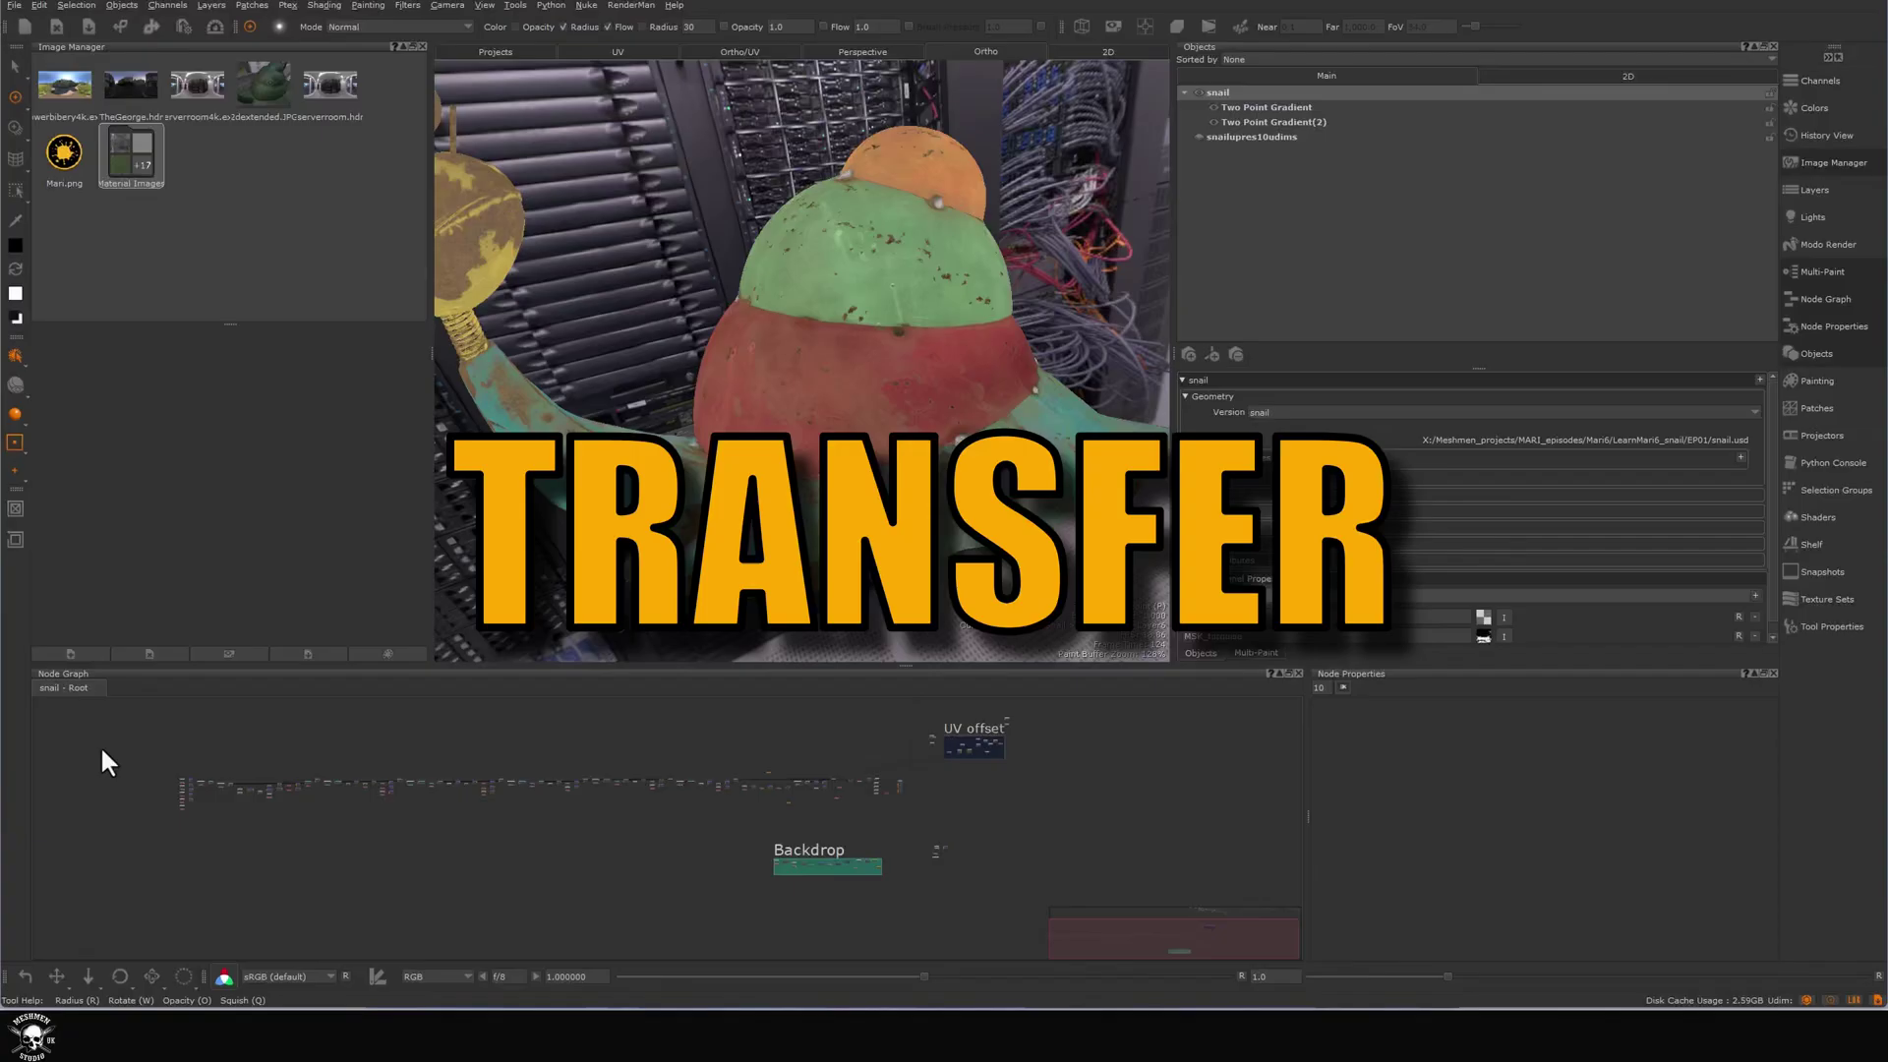
Select the snail's long node chain in the Node Graph and open the Node Transfer settings for it.
left_click_drag(101, 745, 554, 796)
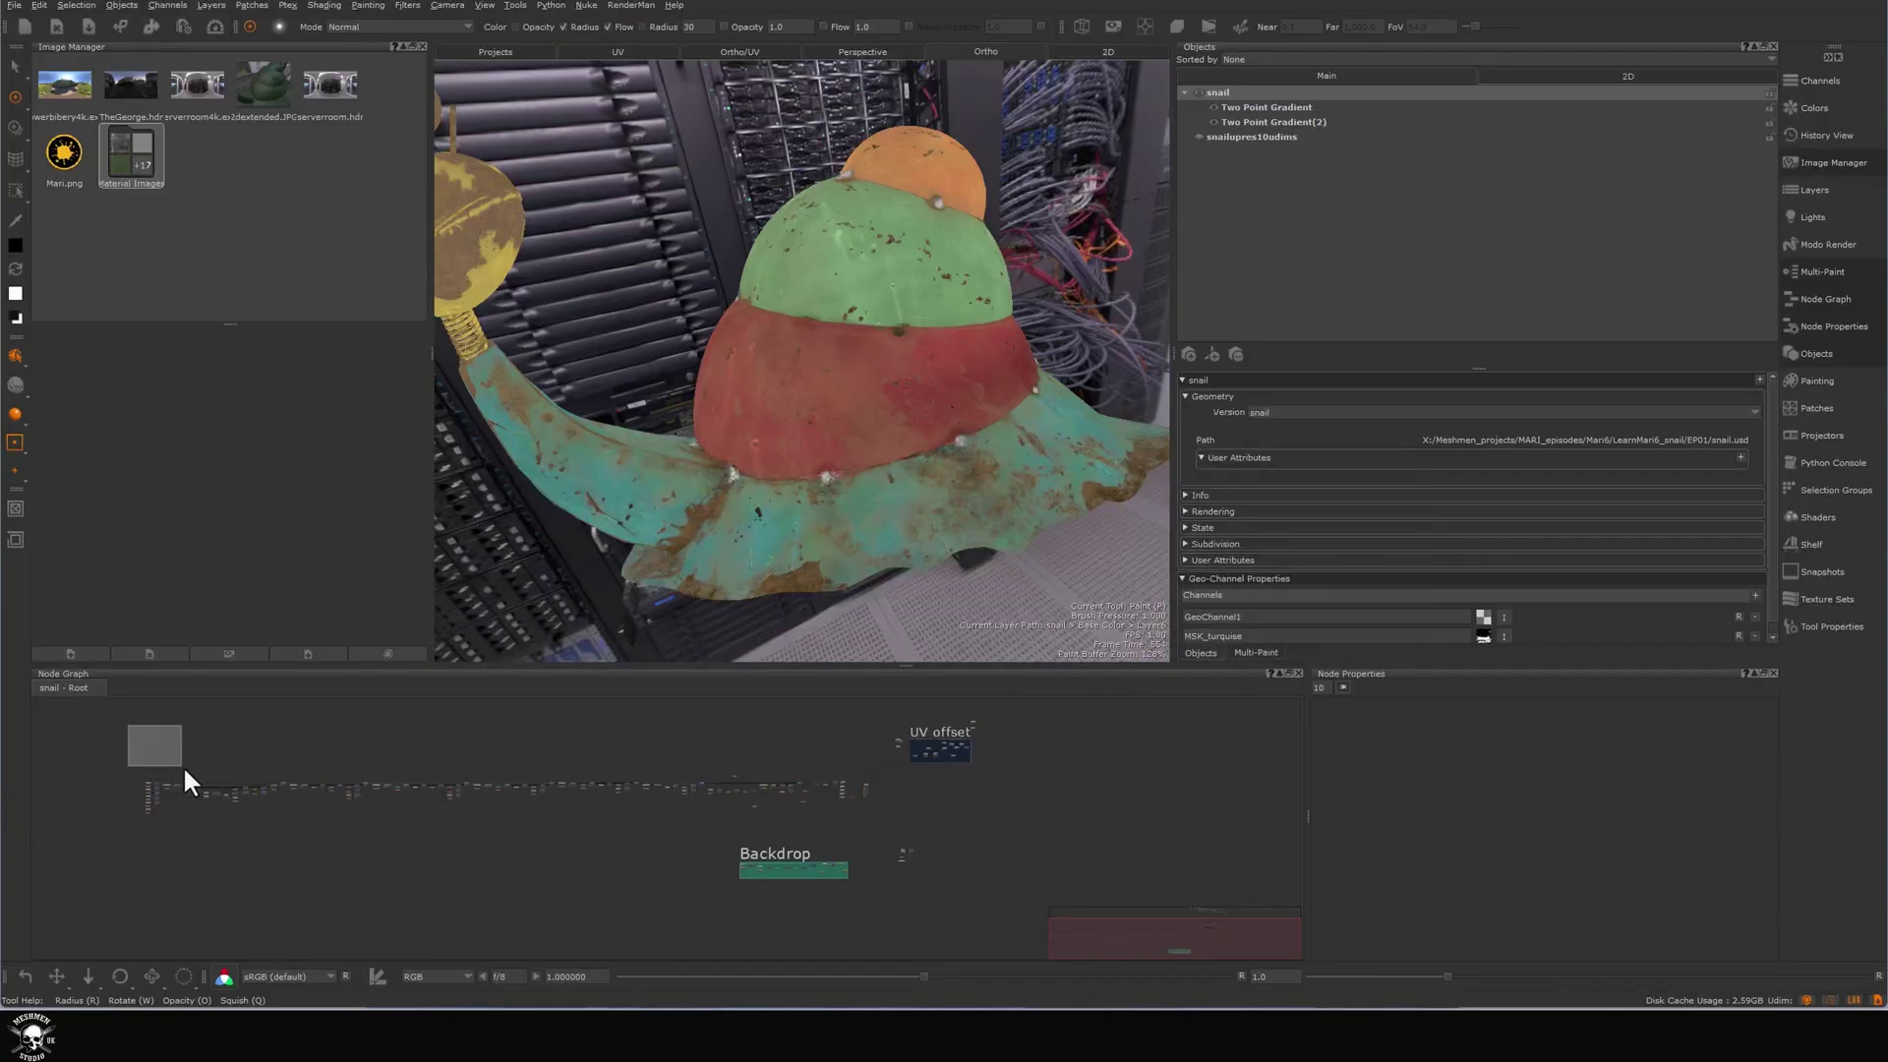
left_click_drag(185, 769, 879, 835)
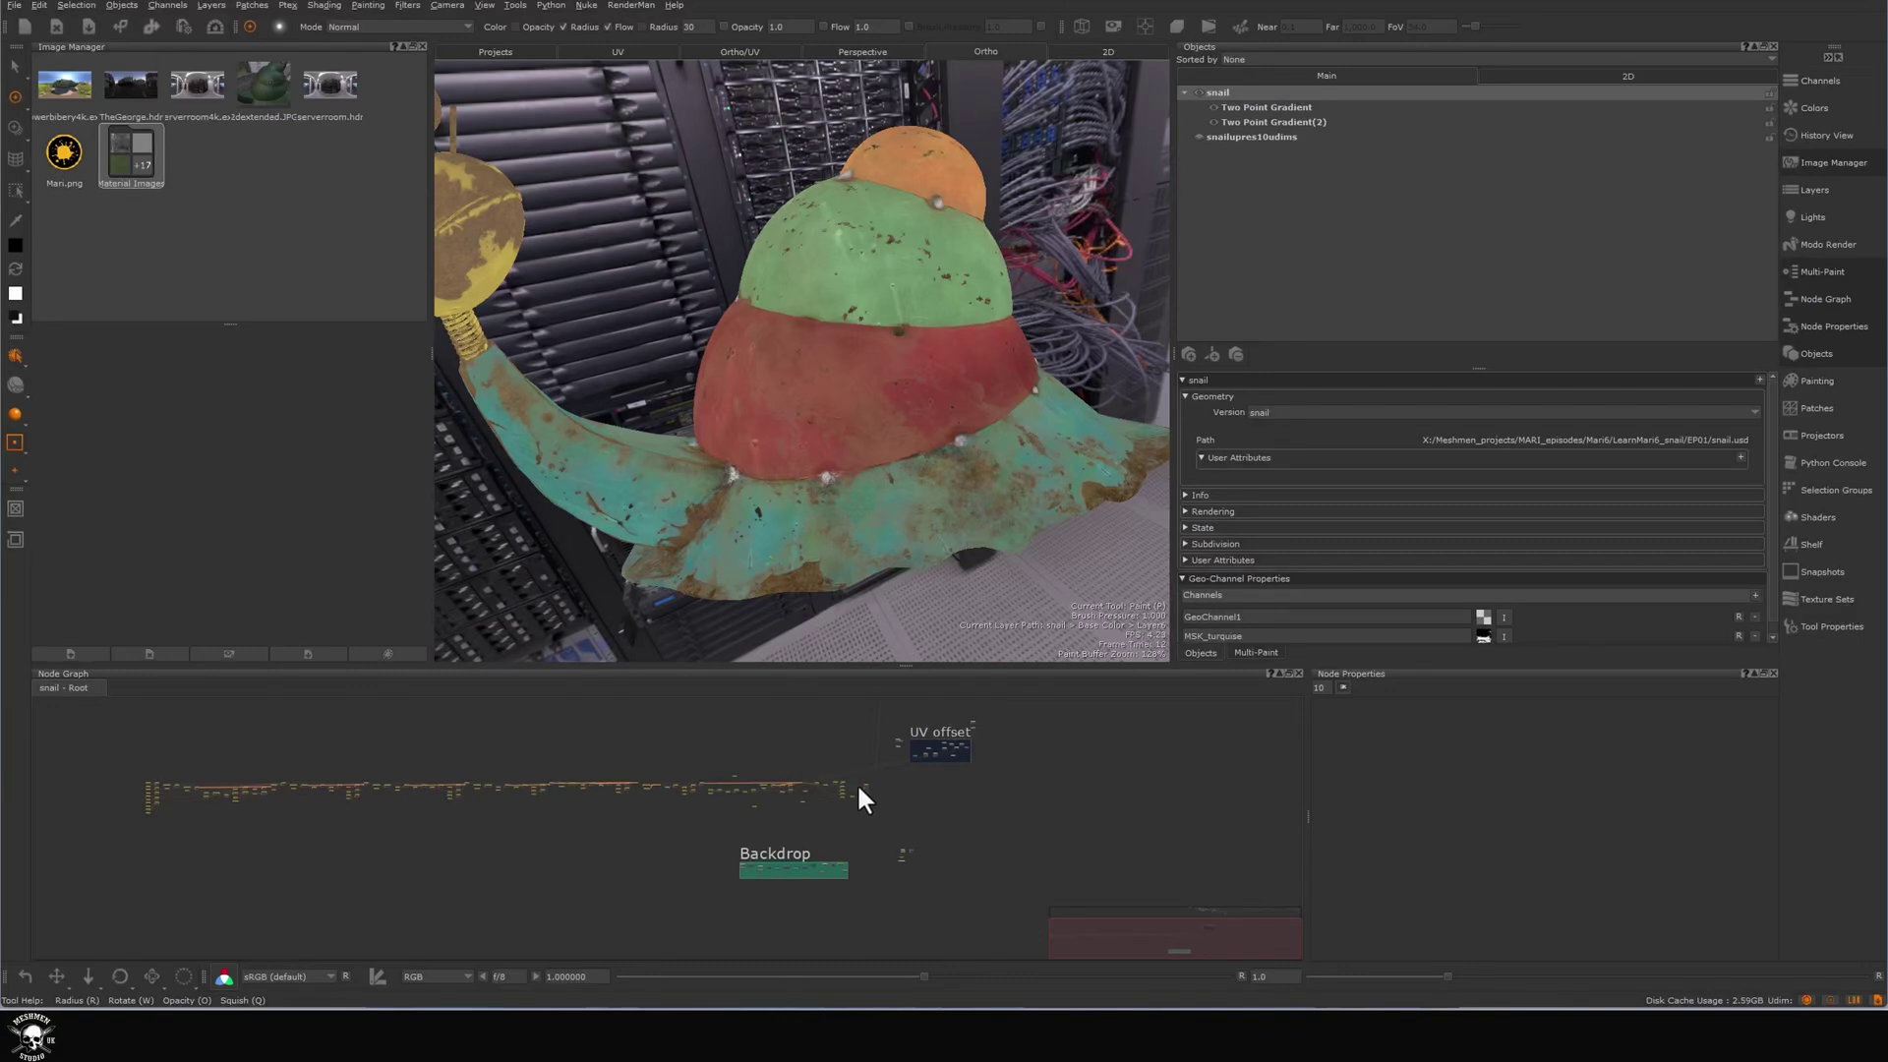
right_click(863, 787)
mouse_move(894, 861)
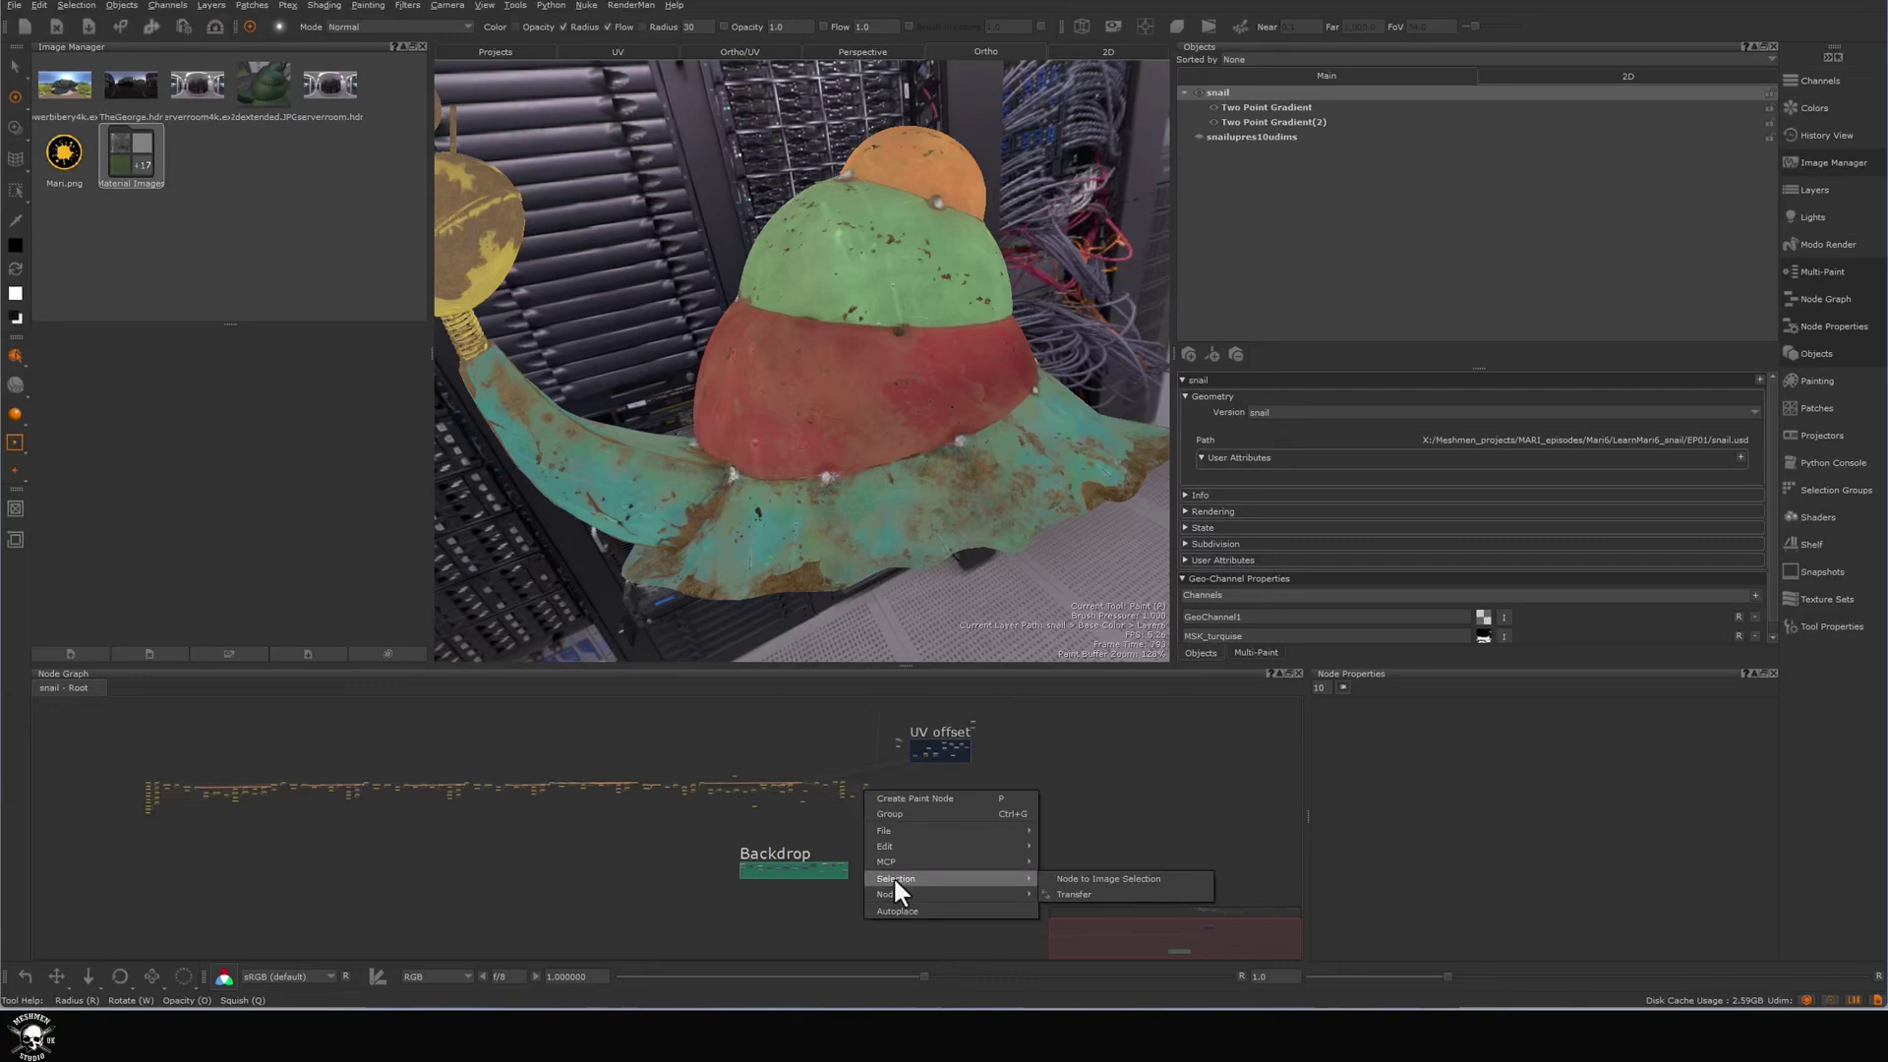
left_click(1075, 894)
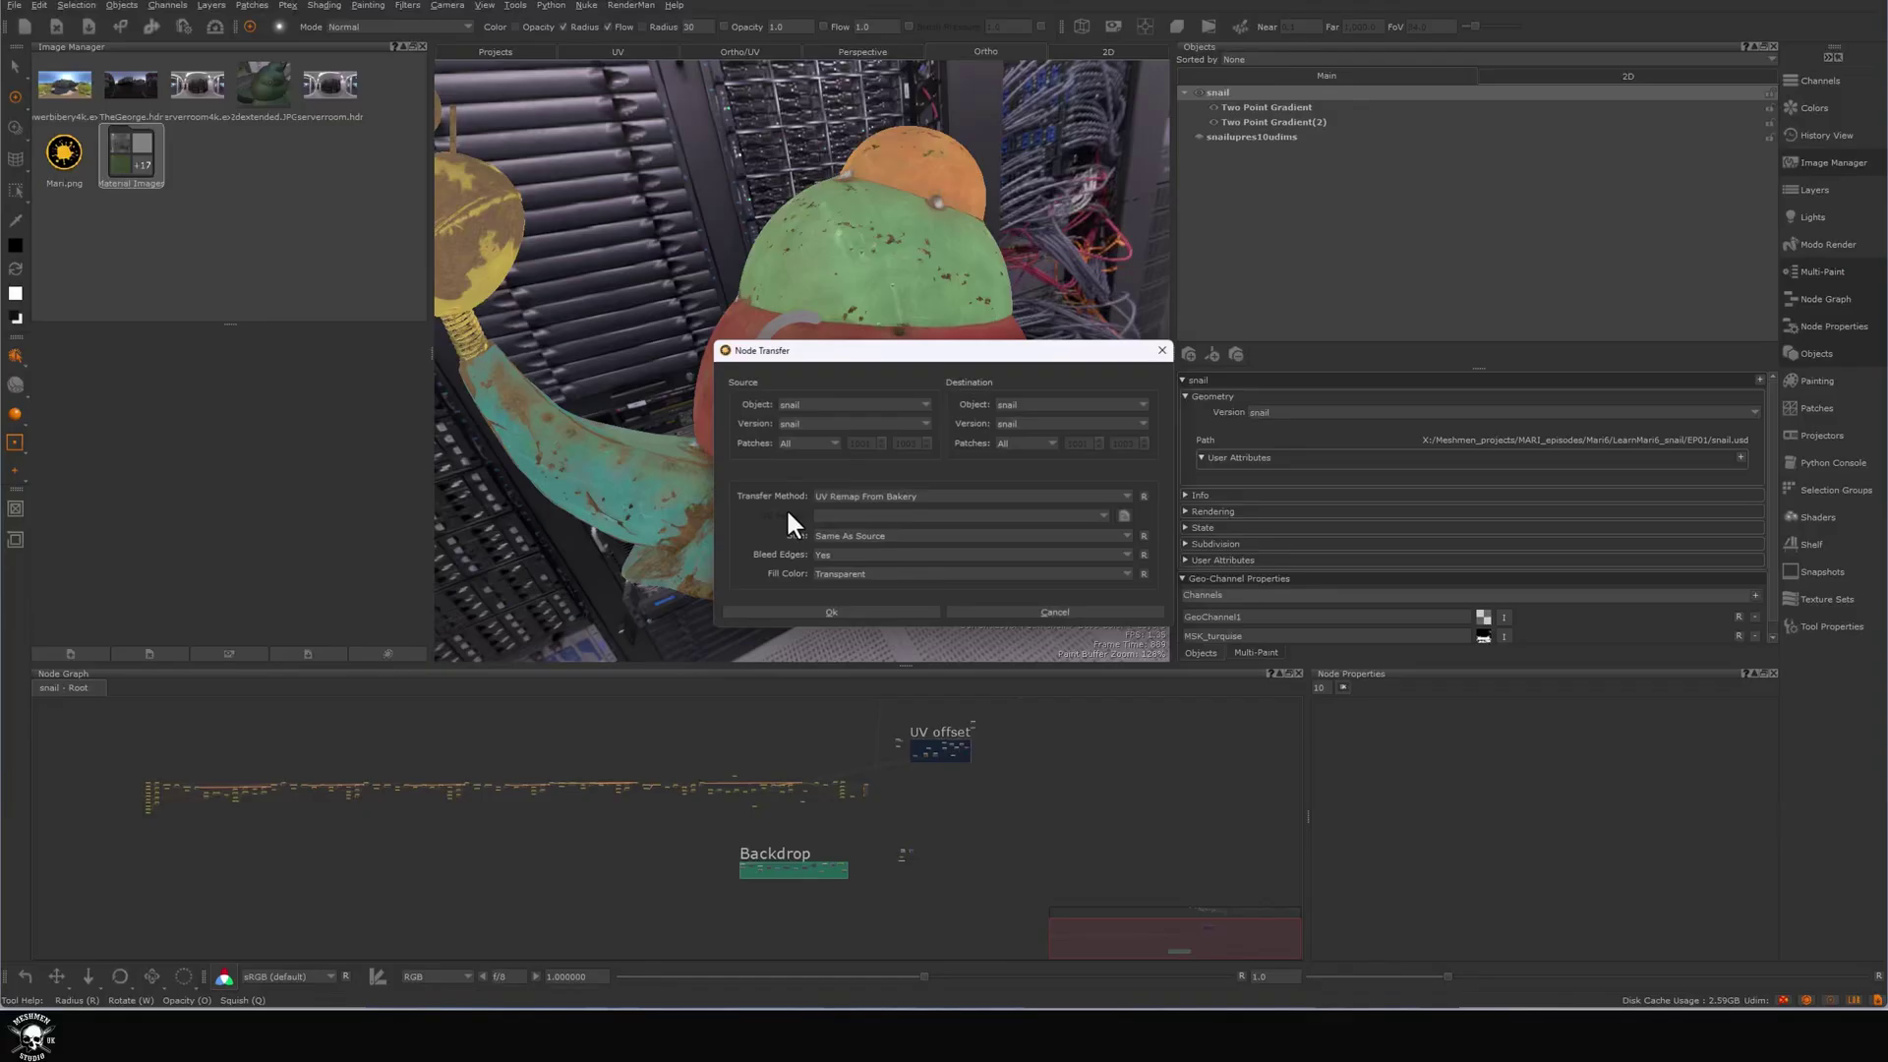
left_click_drag(970, 352, 929, 349)
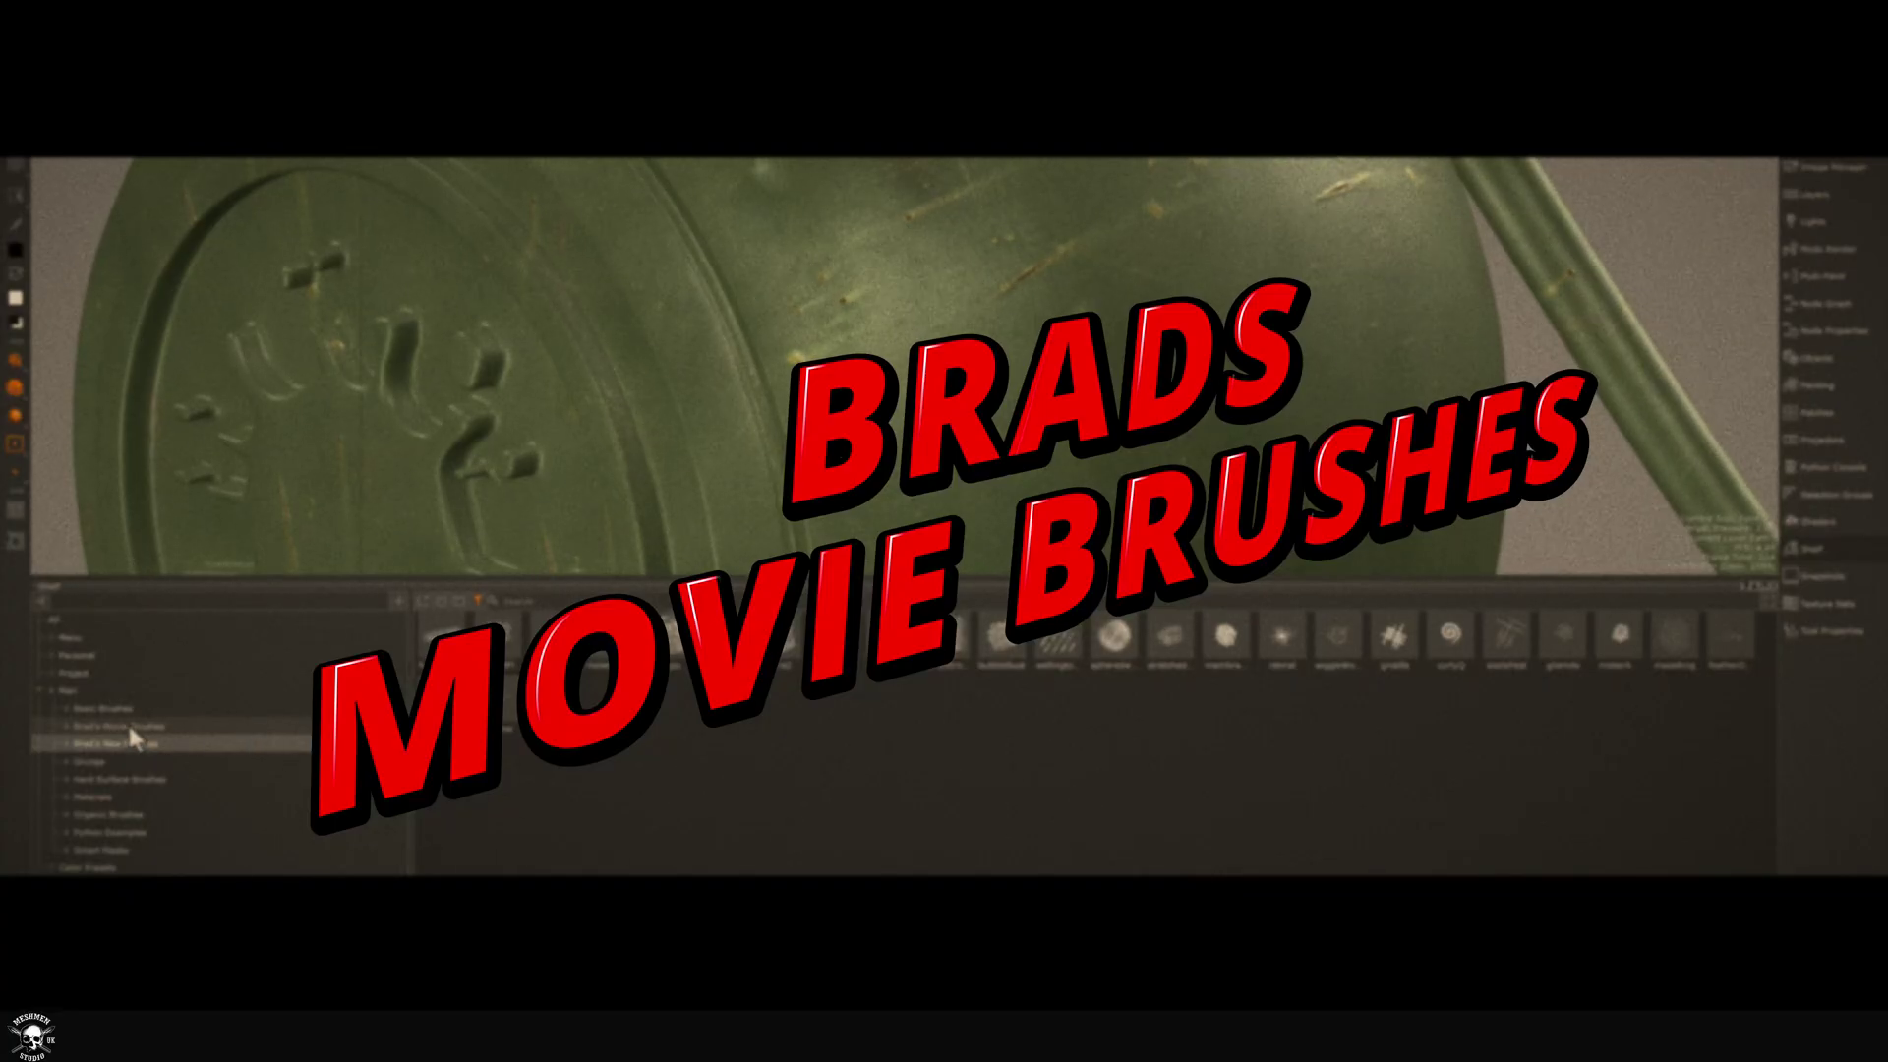
Open Brad's Movie Brushes and paint white striped strokes across the green object with one of its brushes.
left_click(126, 725)
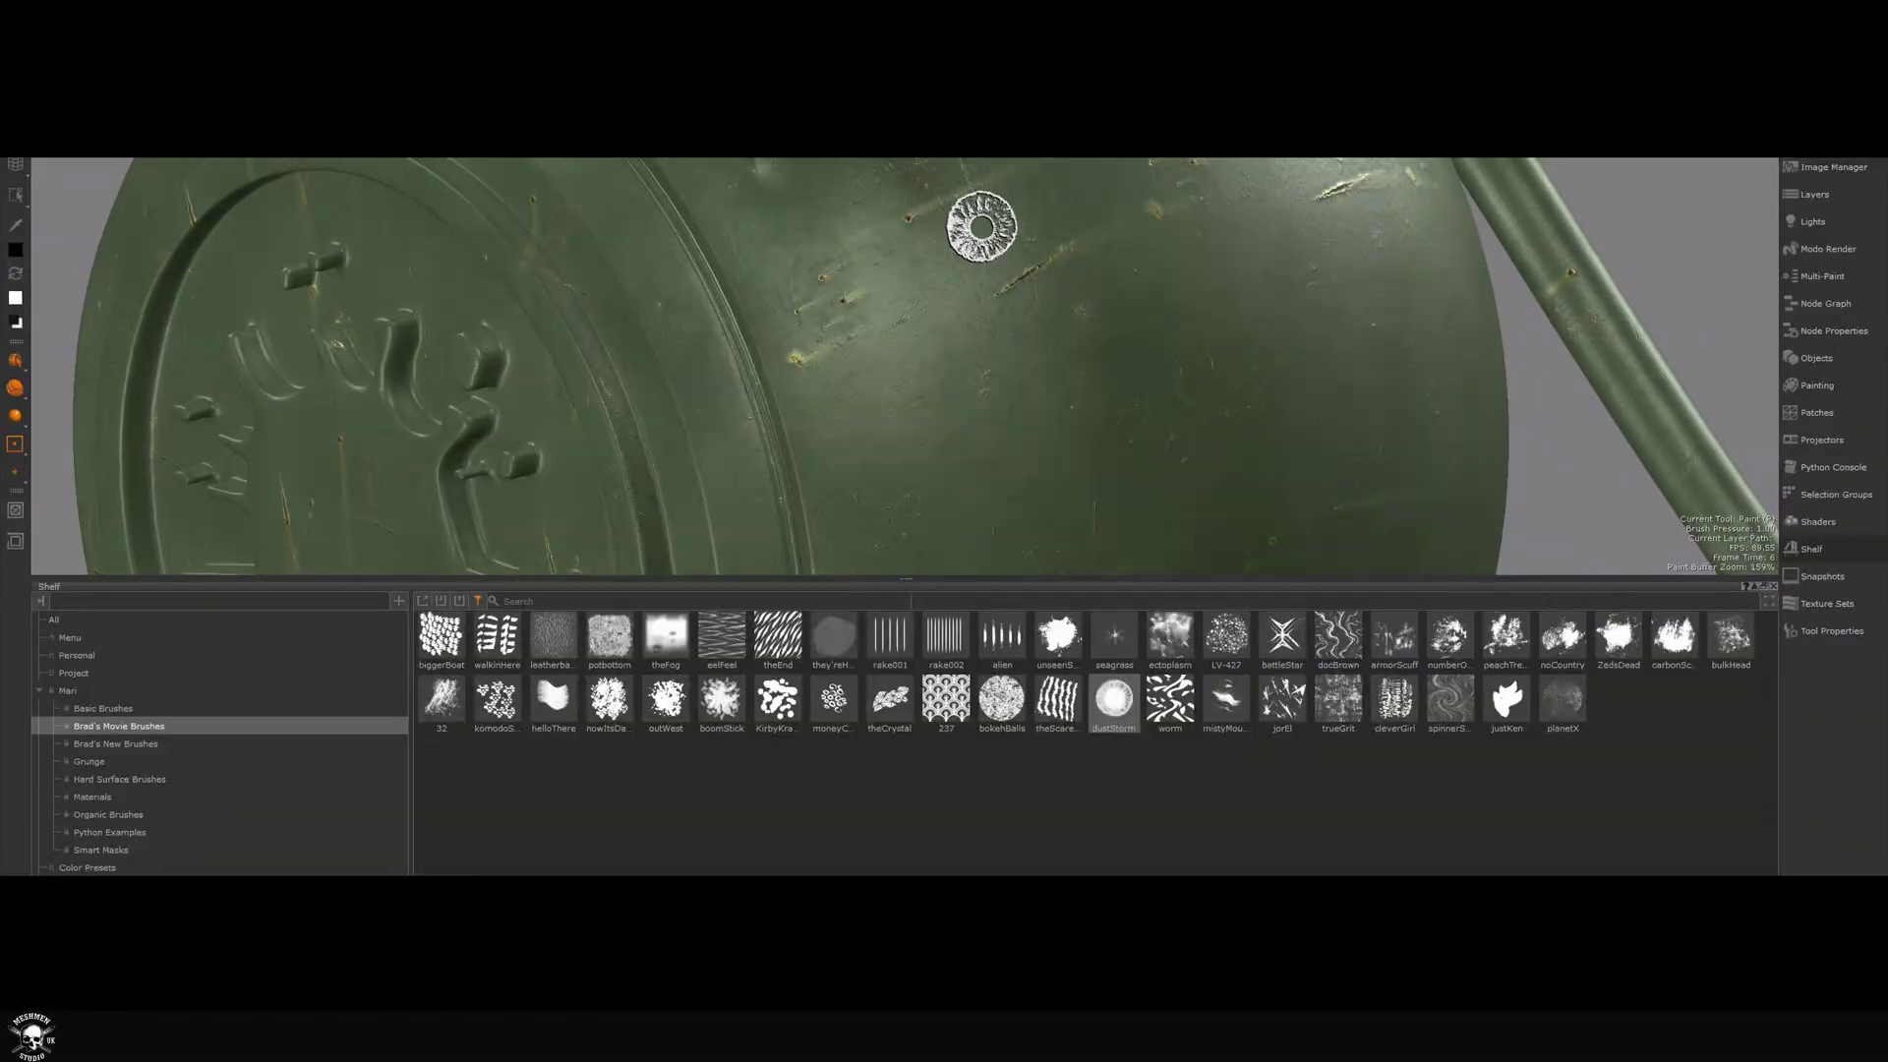
mouse_move(981, 220)
left_mouse_down()
mouse_move(899, 344)
mouse_move(1167, 451)
left_mouse_up()
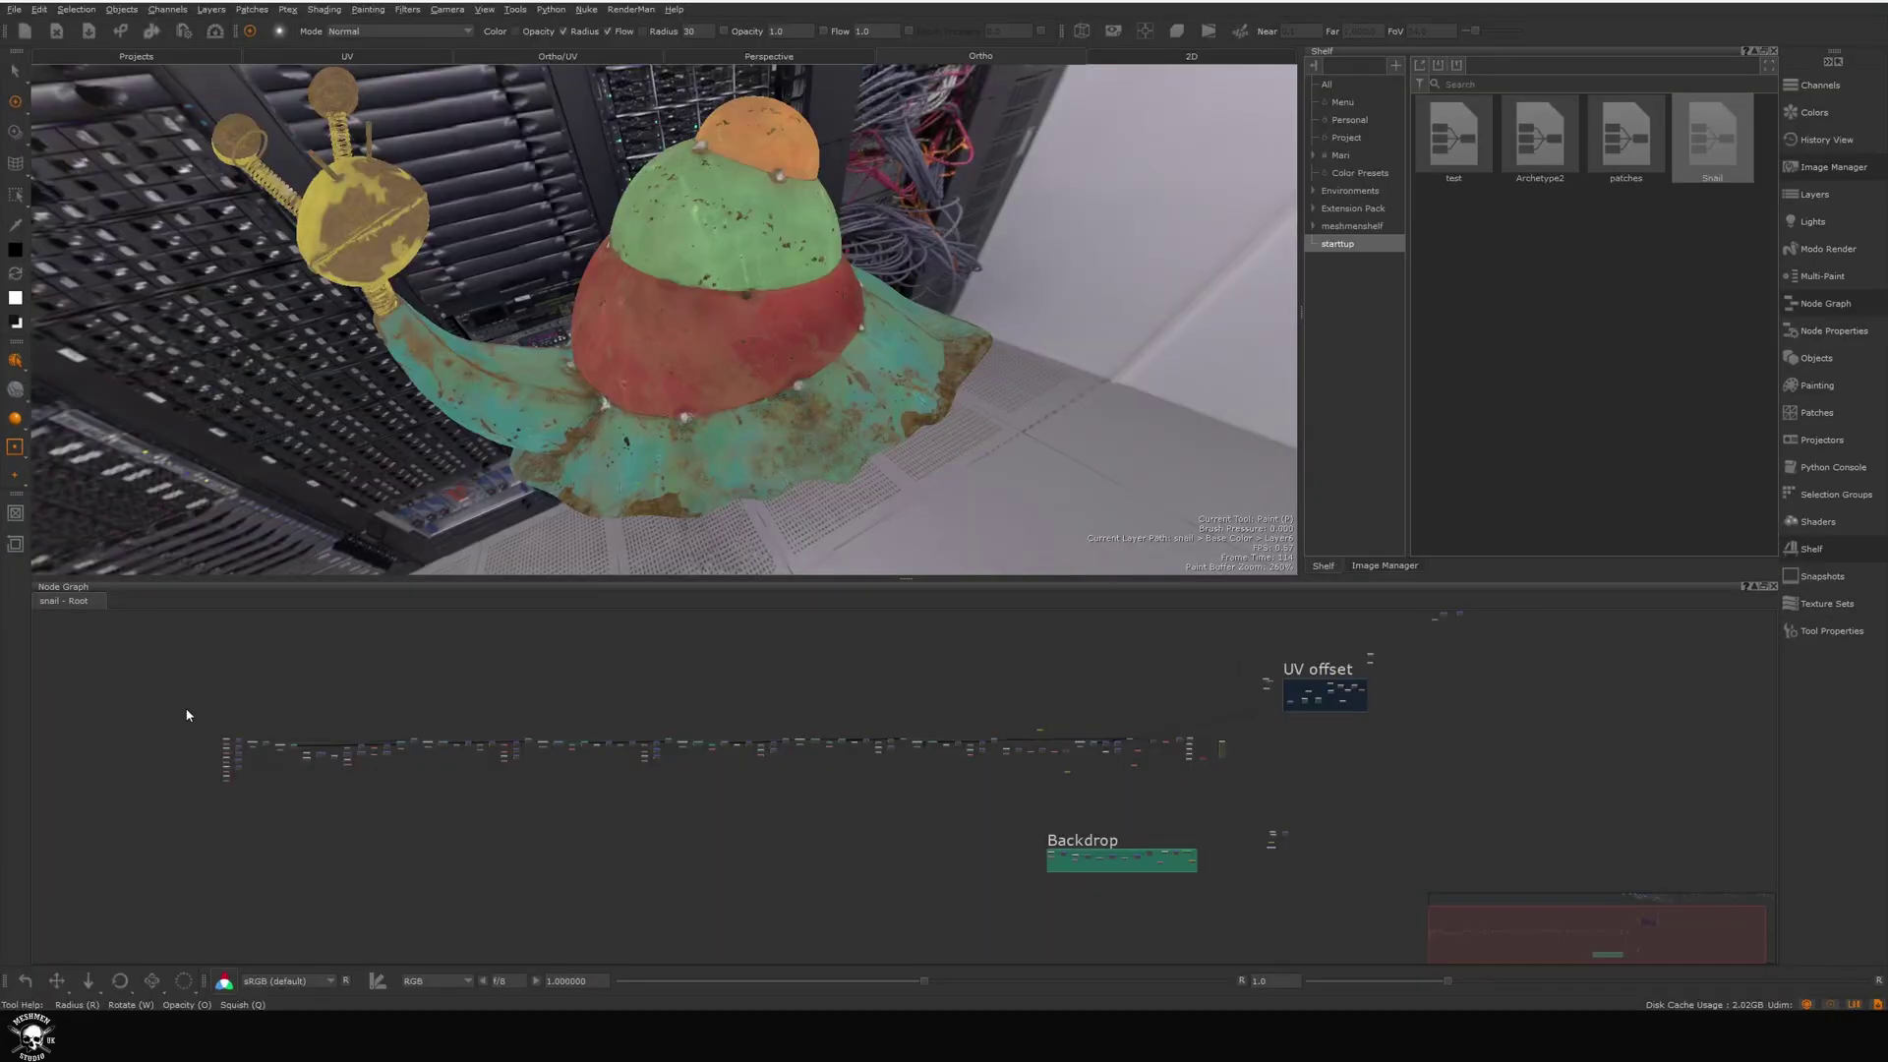
Select the snail's entire long node chain and inspect the chain and the textured model.
left_click_drag(151, 673, 1241, 808)
middle_click_drag(974, 782, 844, 789)
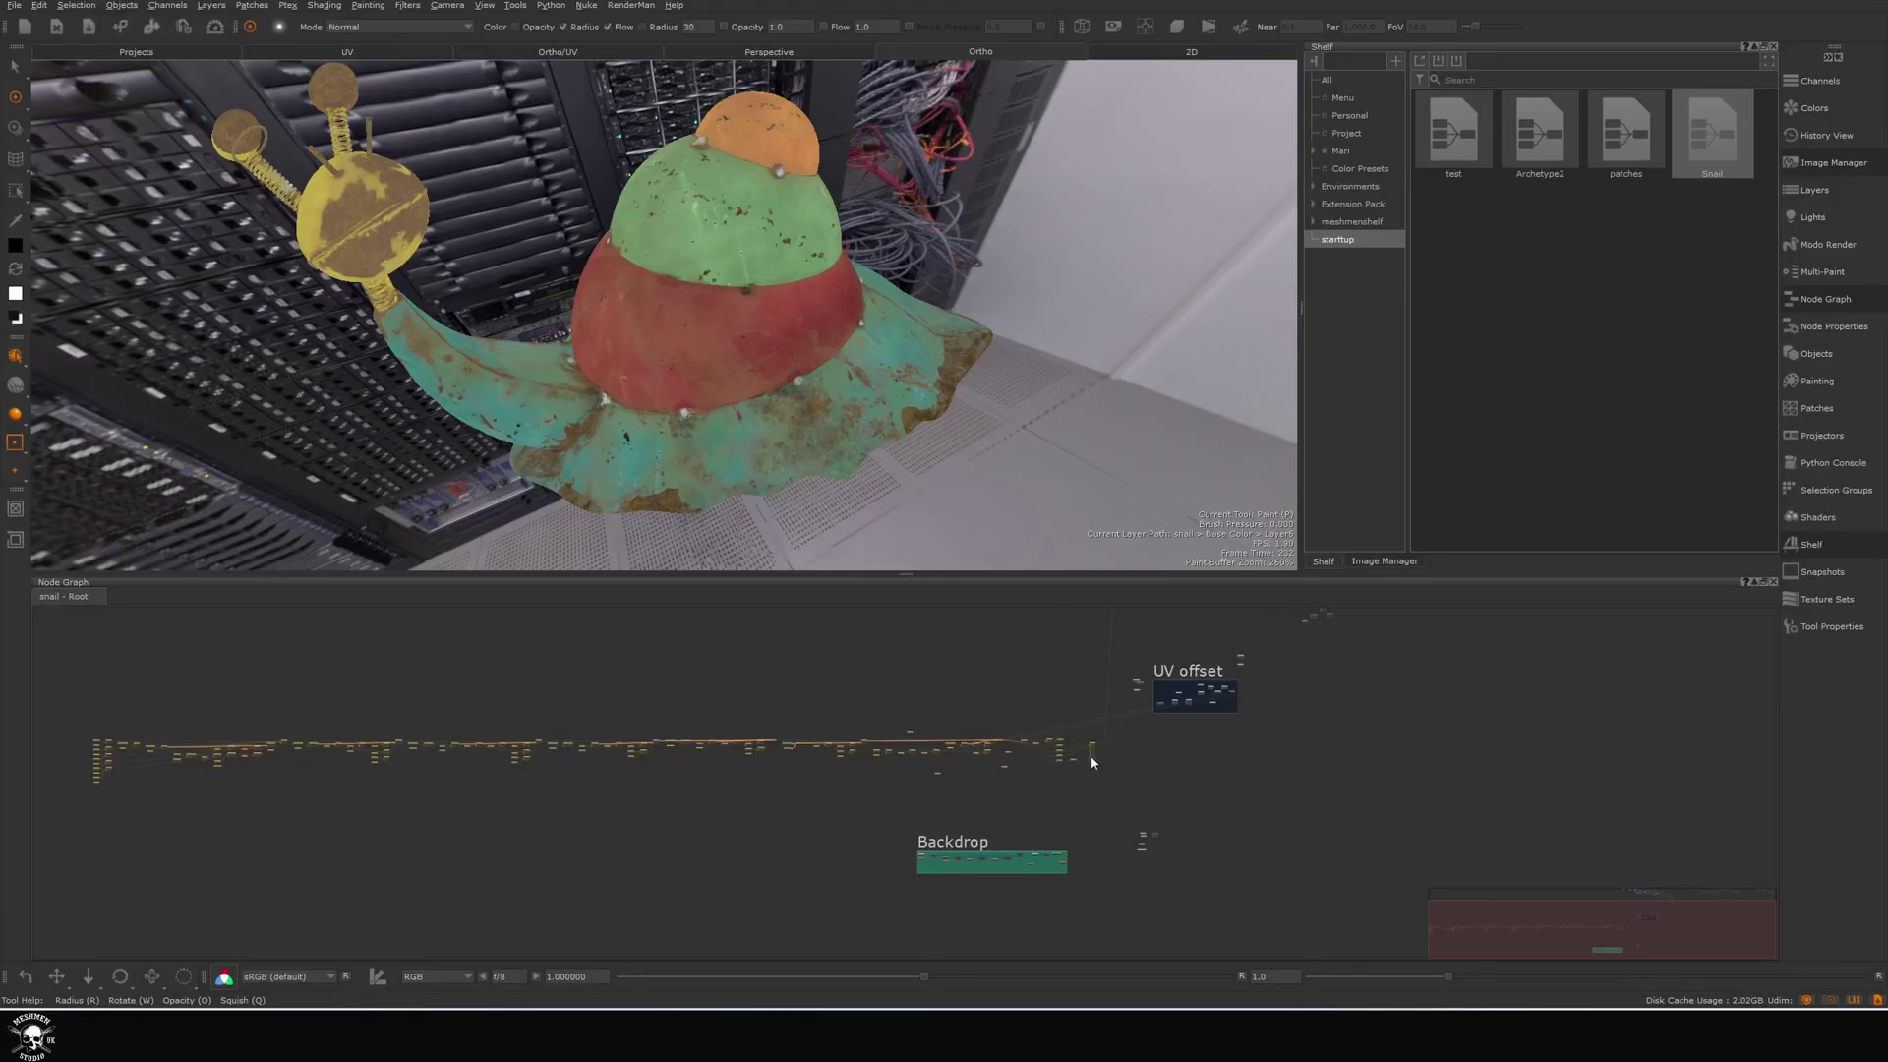
scroll(562, 747, "up", 3)
middle_click_drag(539, 761, 559, 758)
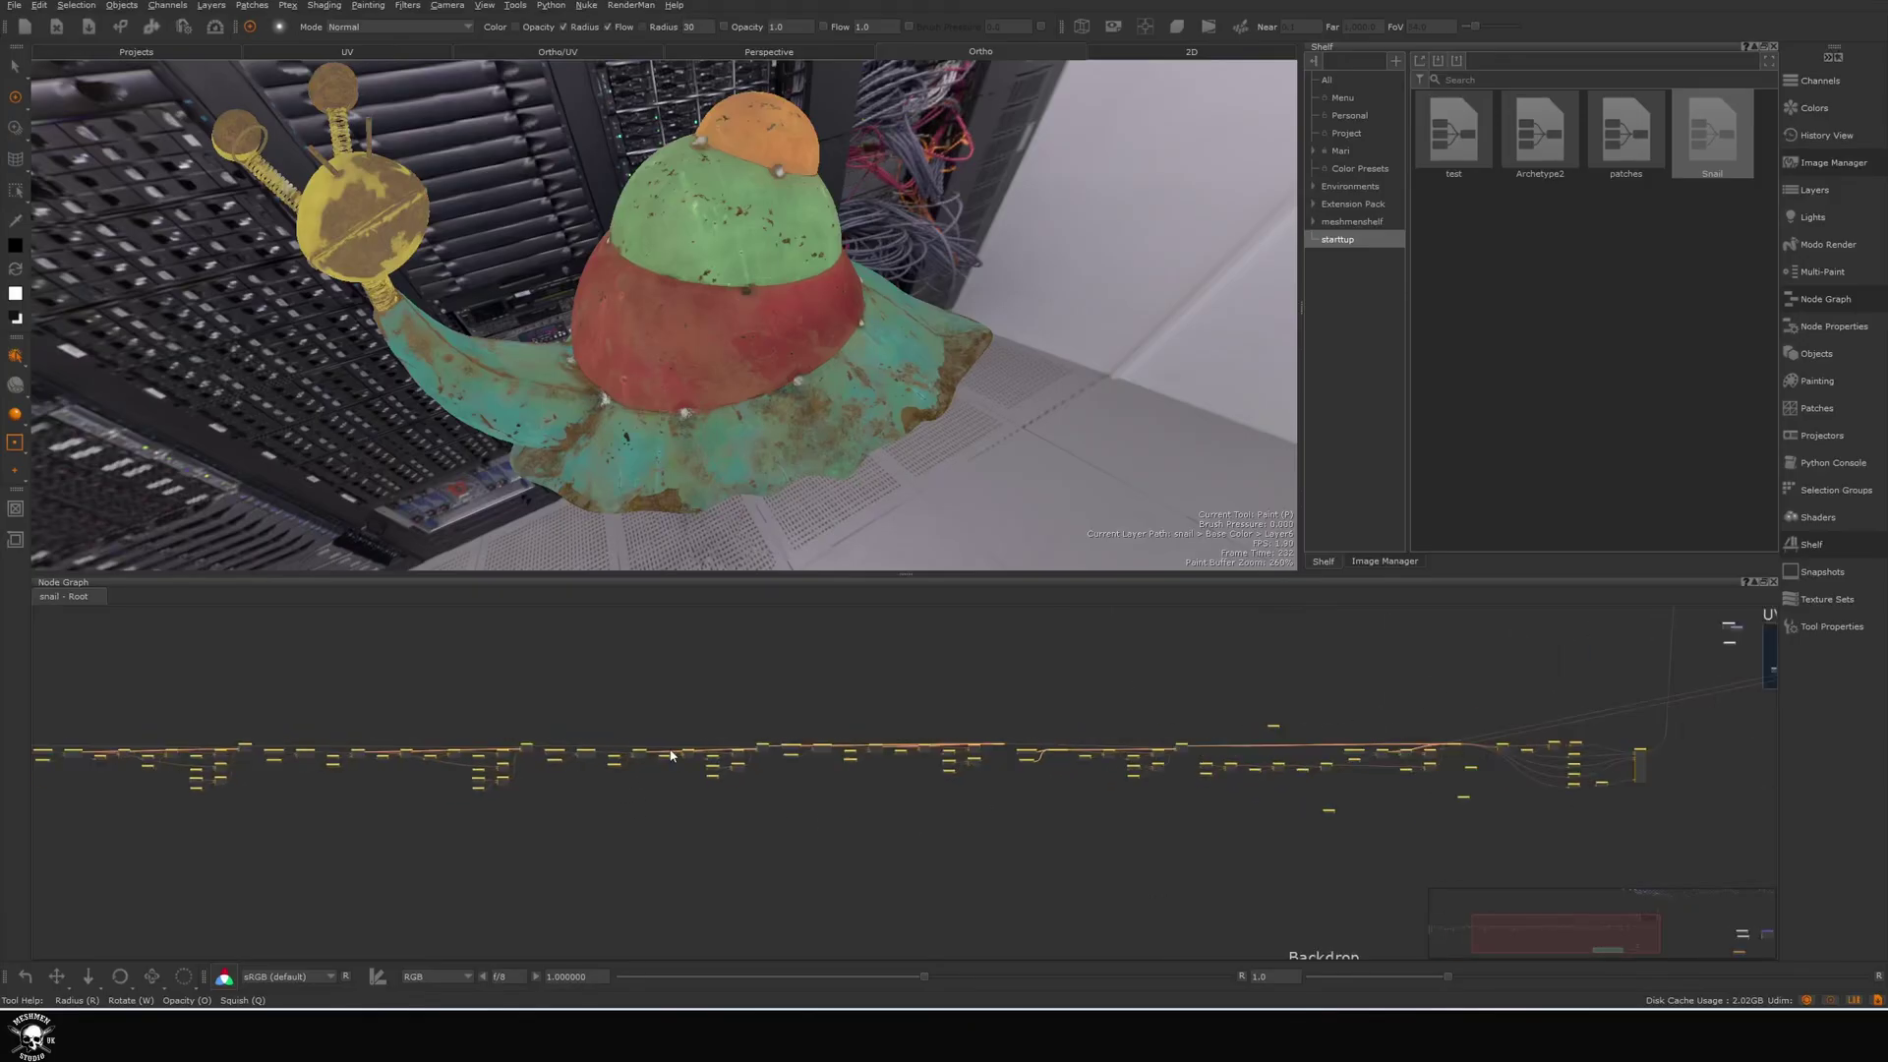
scroll(668, 755, "down", 3)
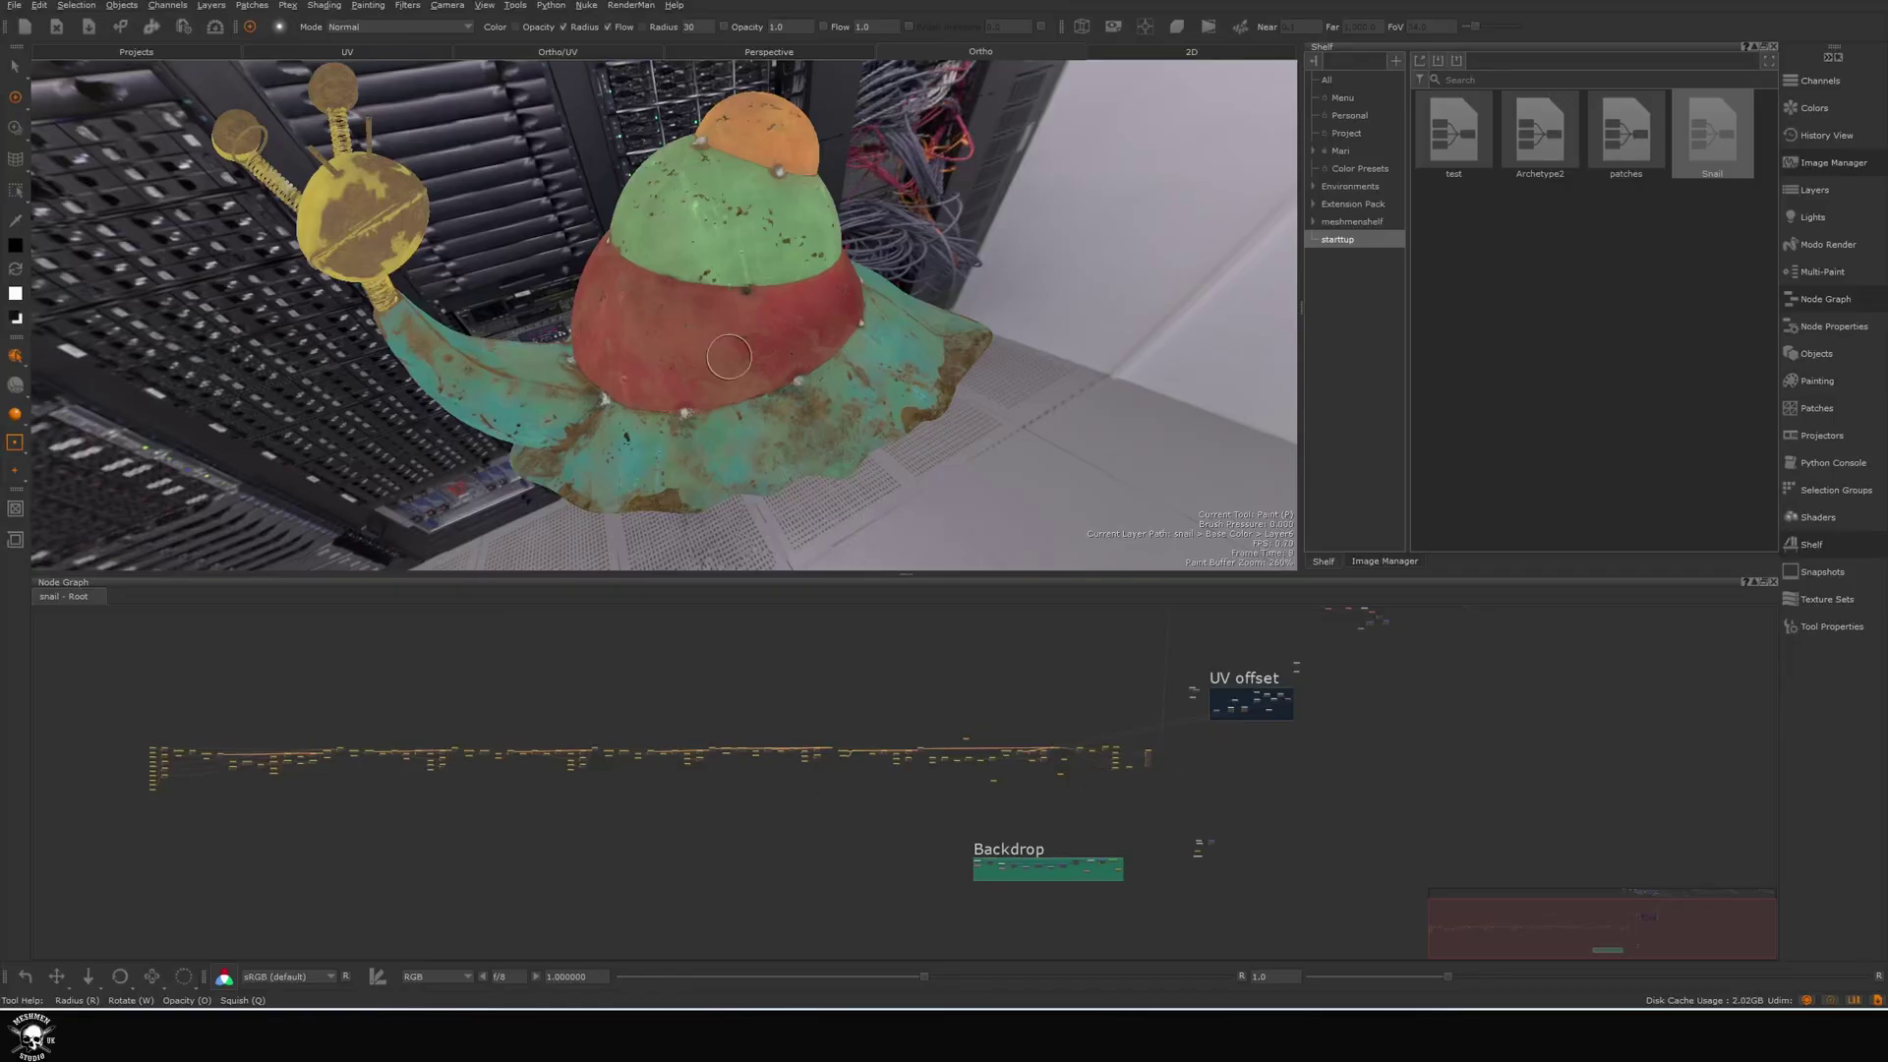
left_click_drag(729, 356, 696, 343, "alt")
left_click_drag(710, 345, 701, 360, "alt")
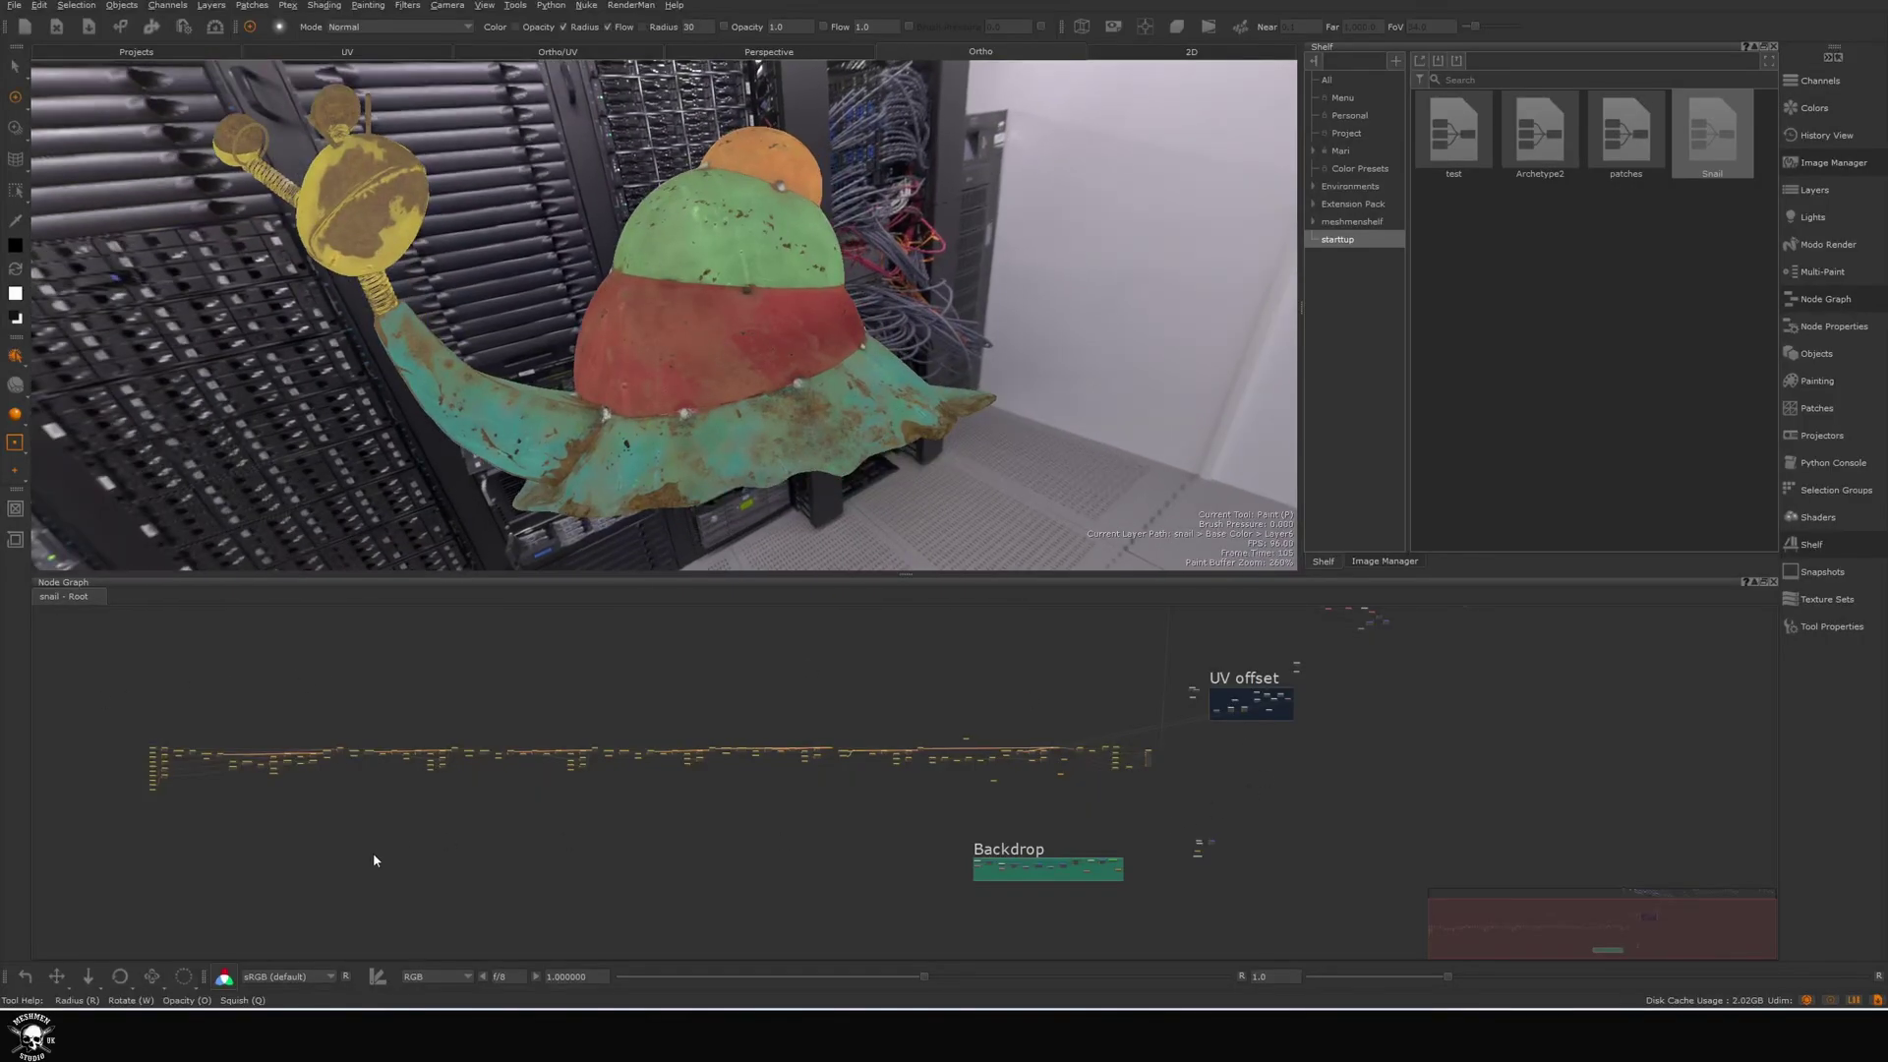
Package the snail's entire long node chain as the archive Snail.mna, overwriting the existing file and saving the Paint nodes' data.
middle_click_drag(373, 854, 380, 852)
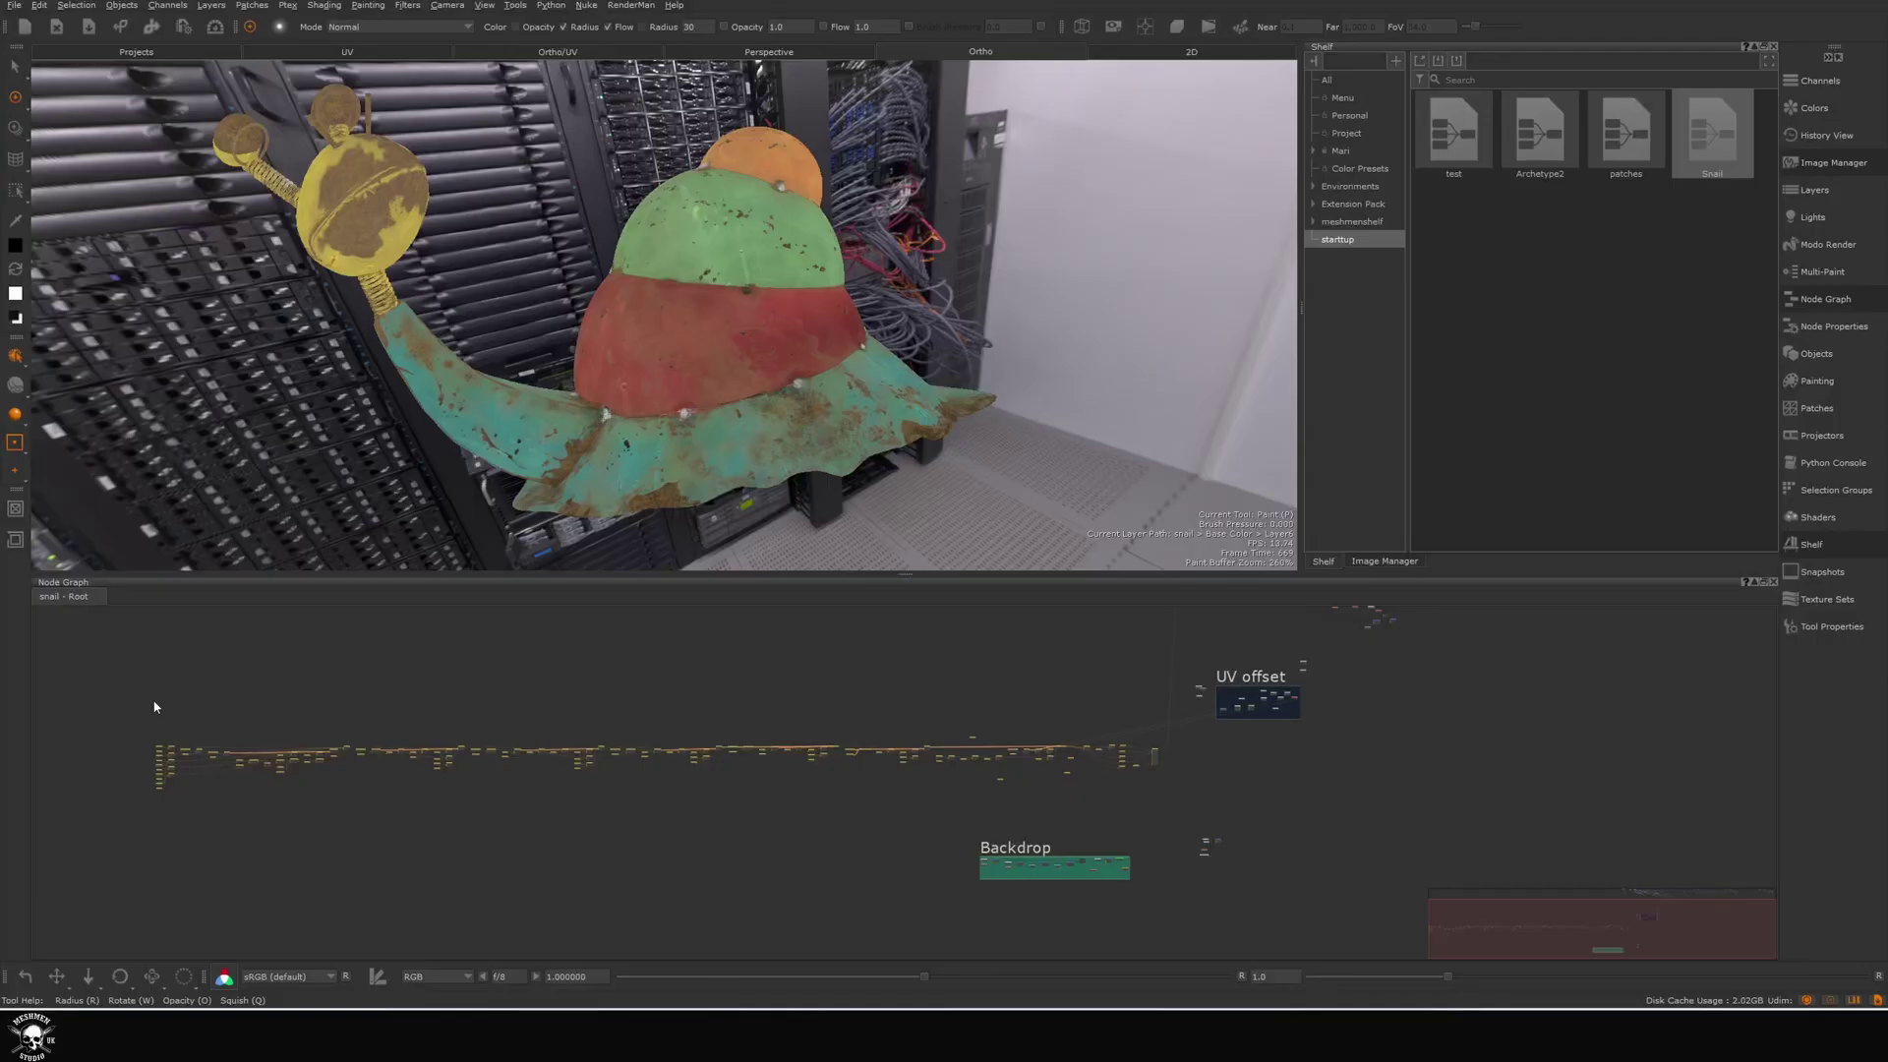
left_click_drag(106, 684, 413, 855)
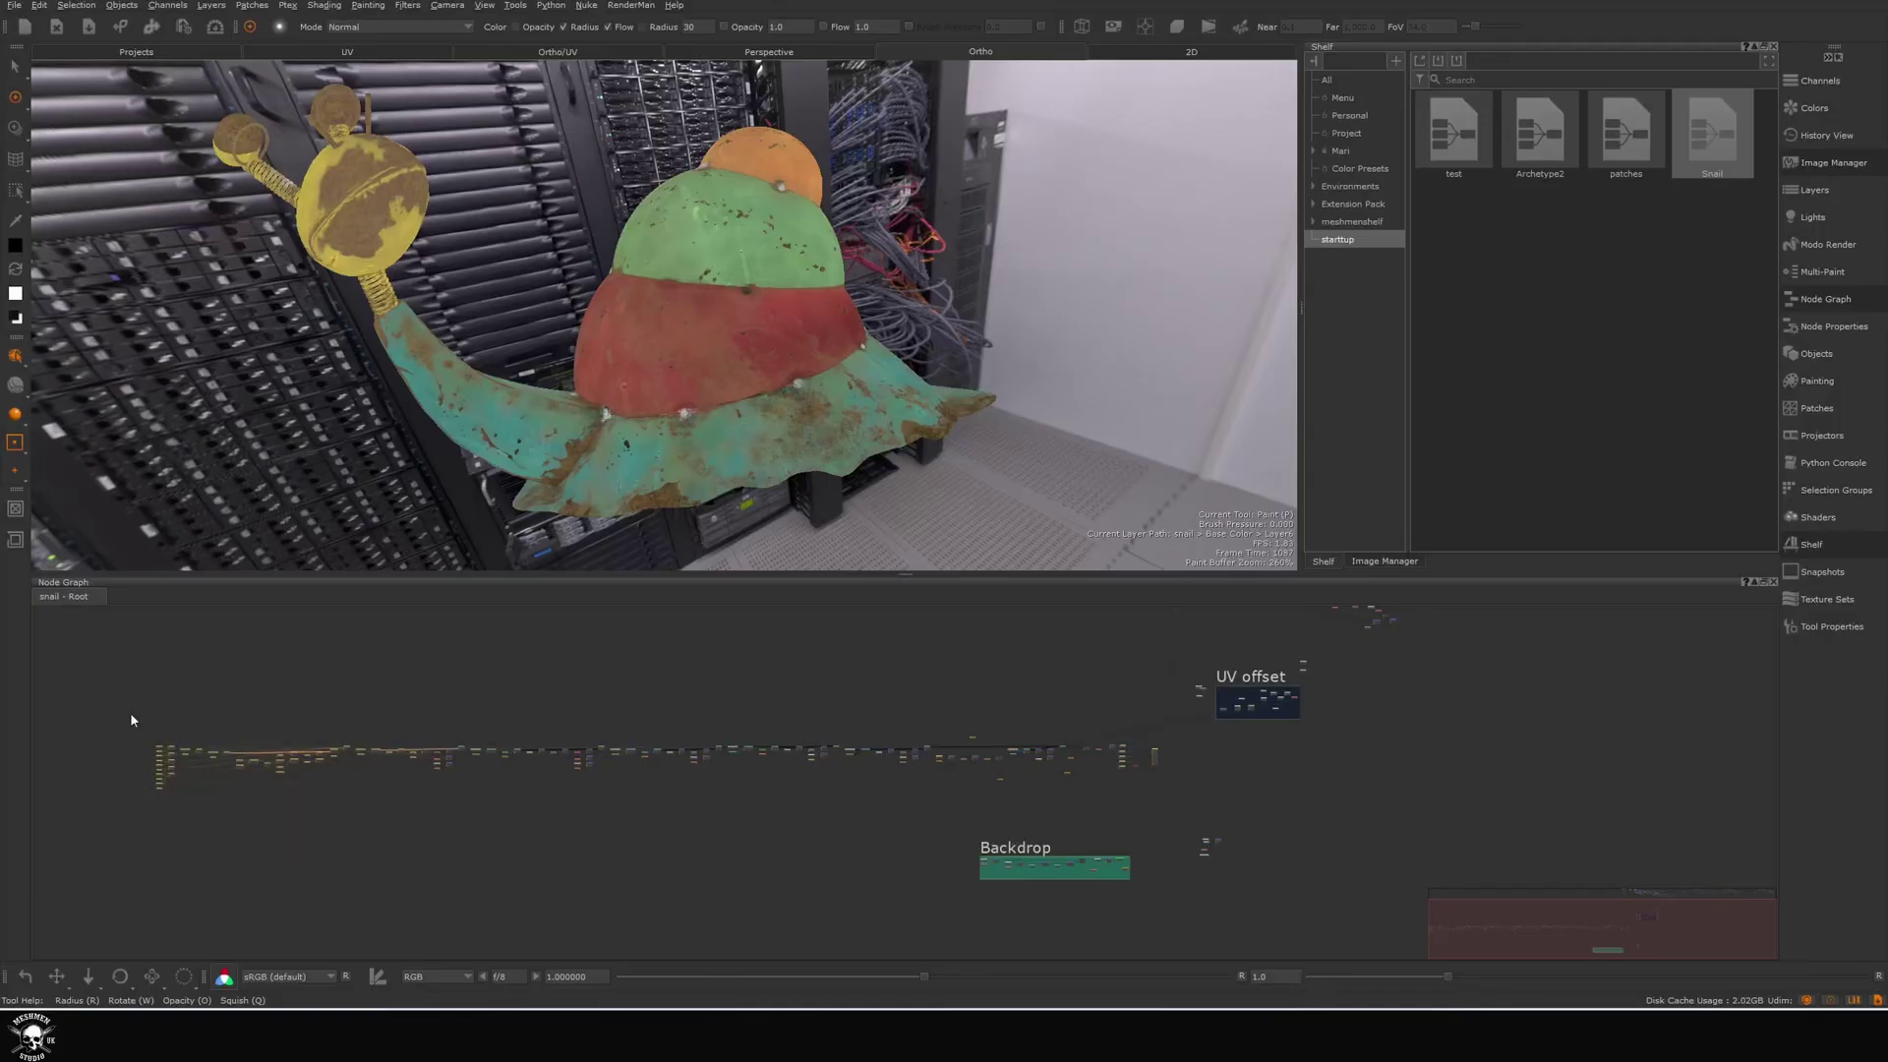
left_click_drag(109, 684, 1191, 817)
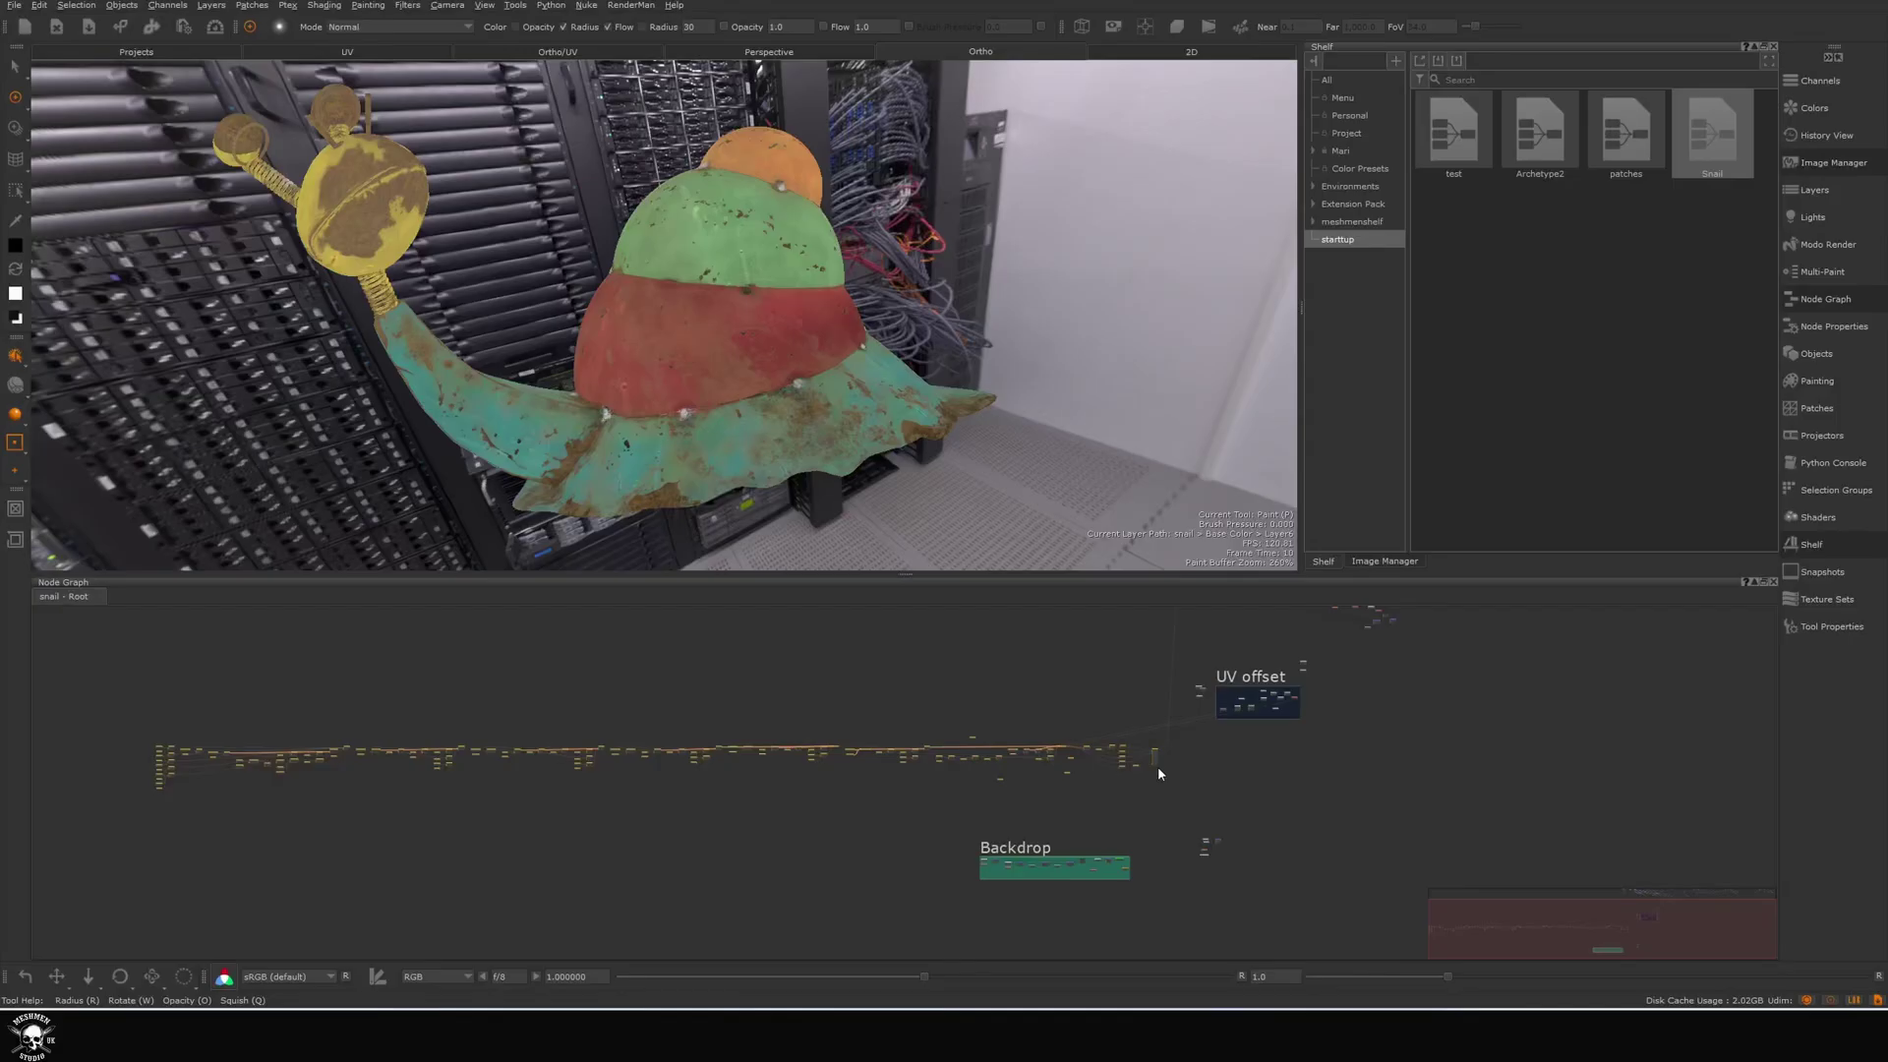
scroll(1158, 765, "up", 2)
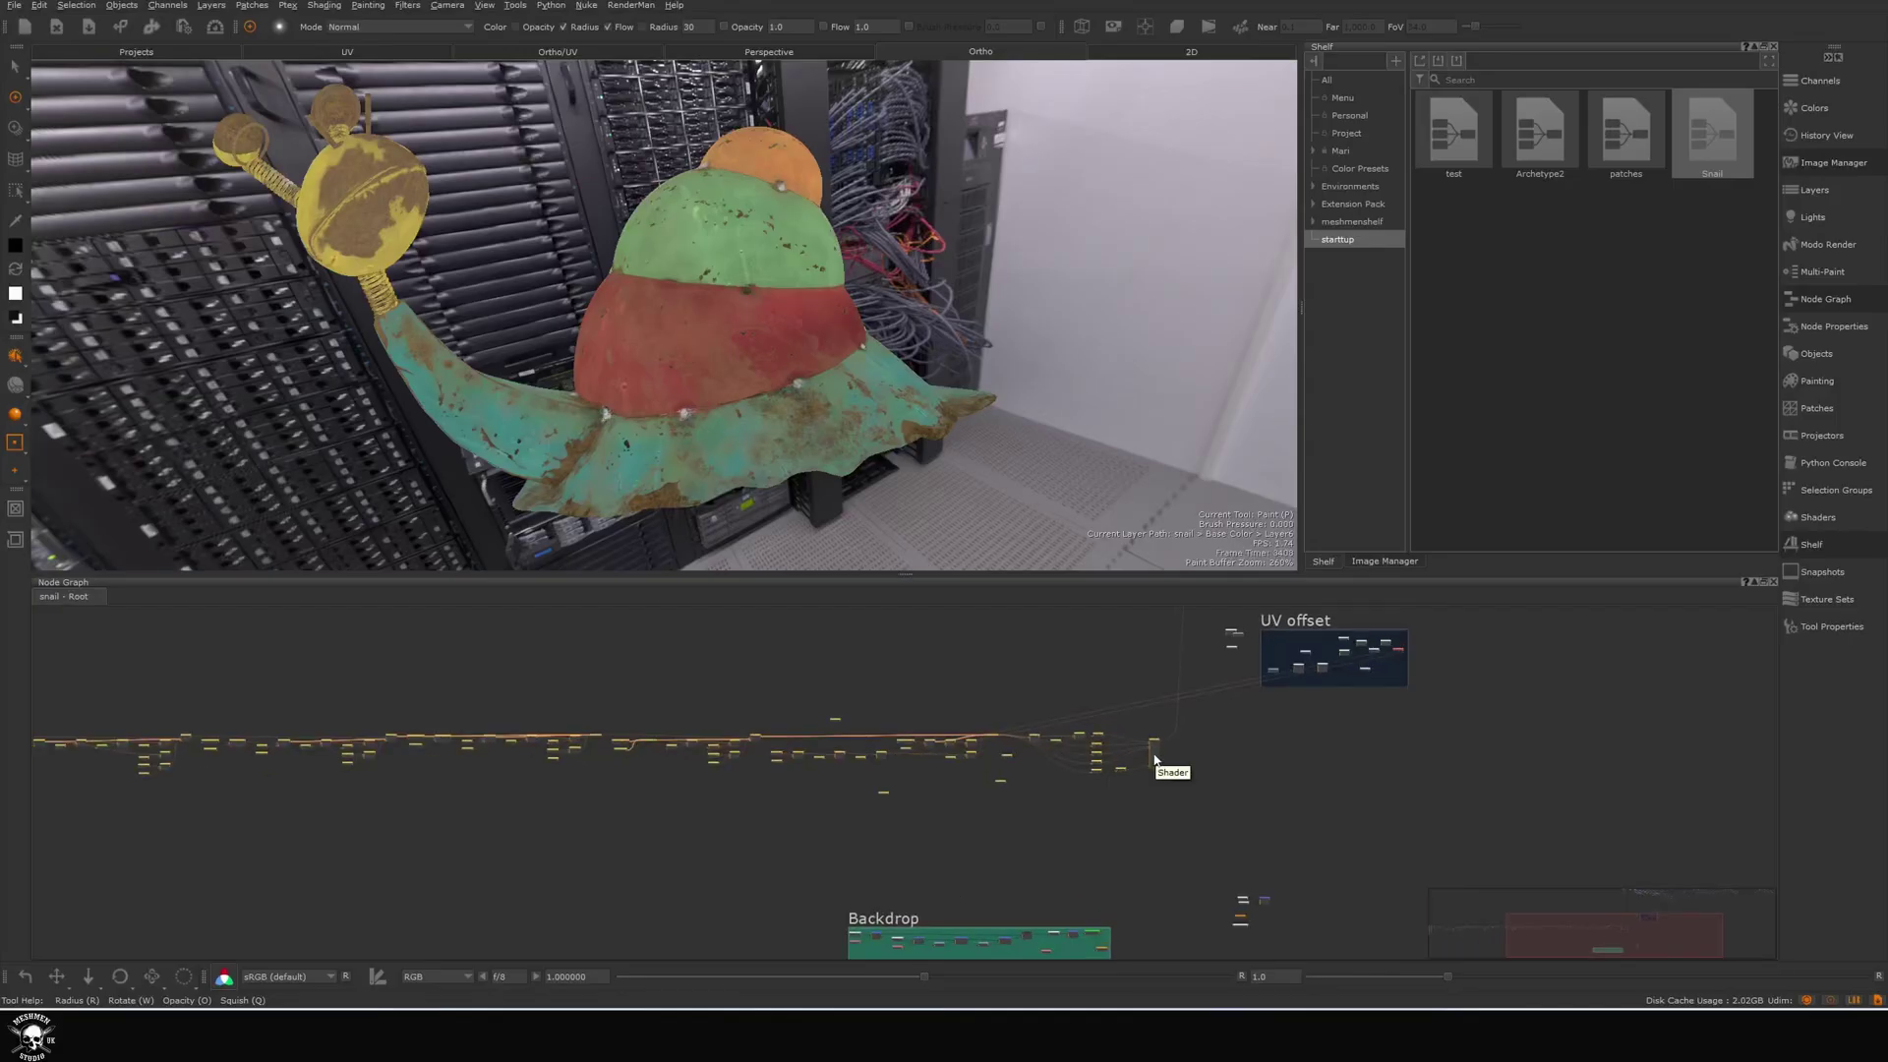
right_click(1155, 755)
mouse_move(1190, 793)
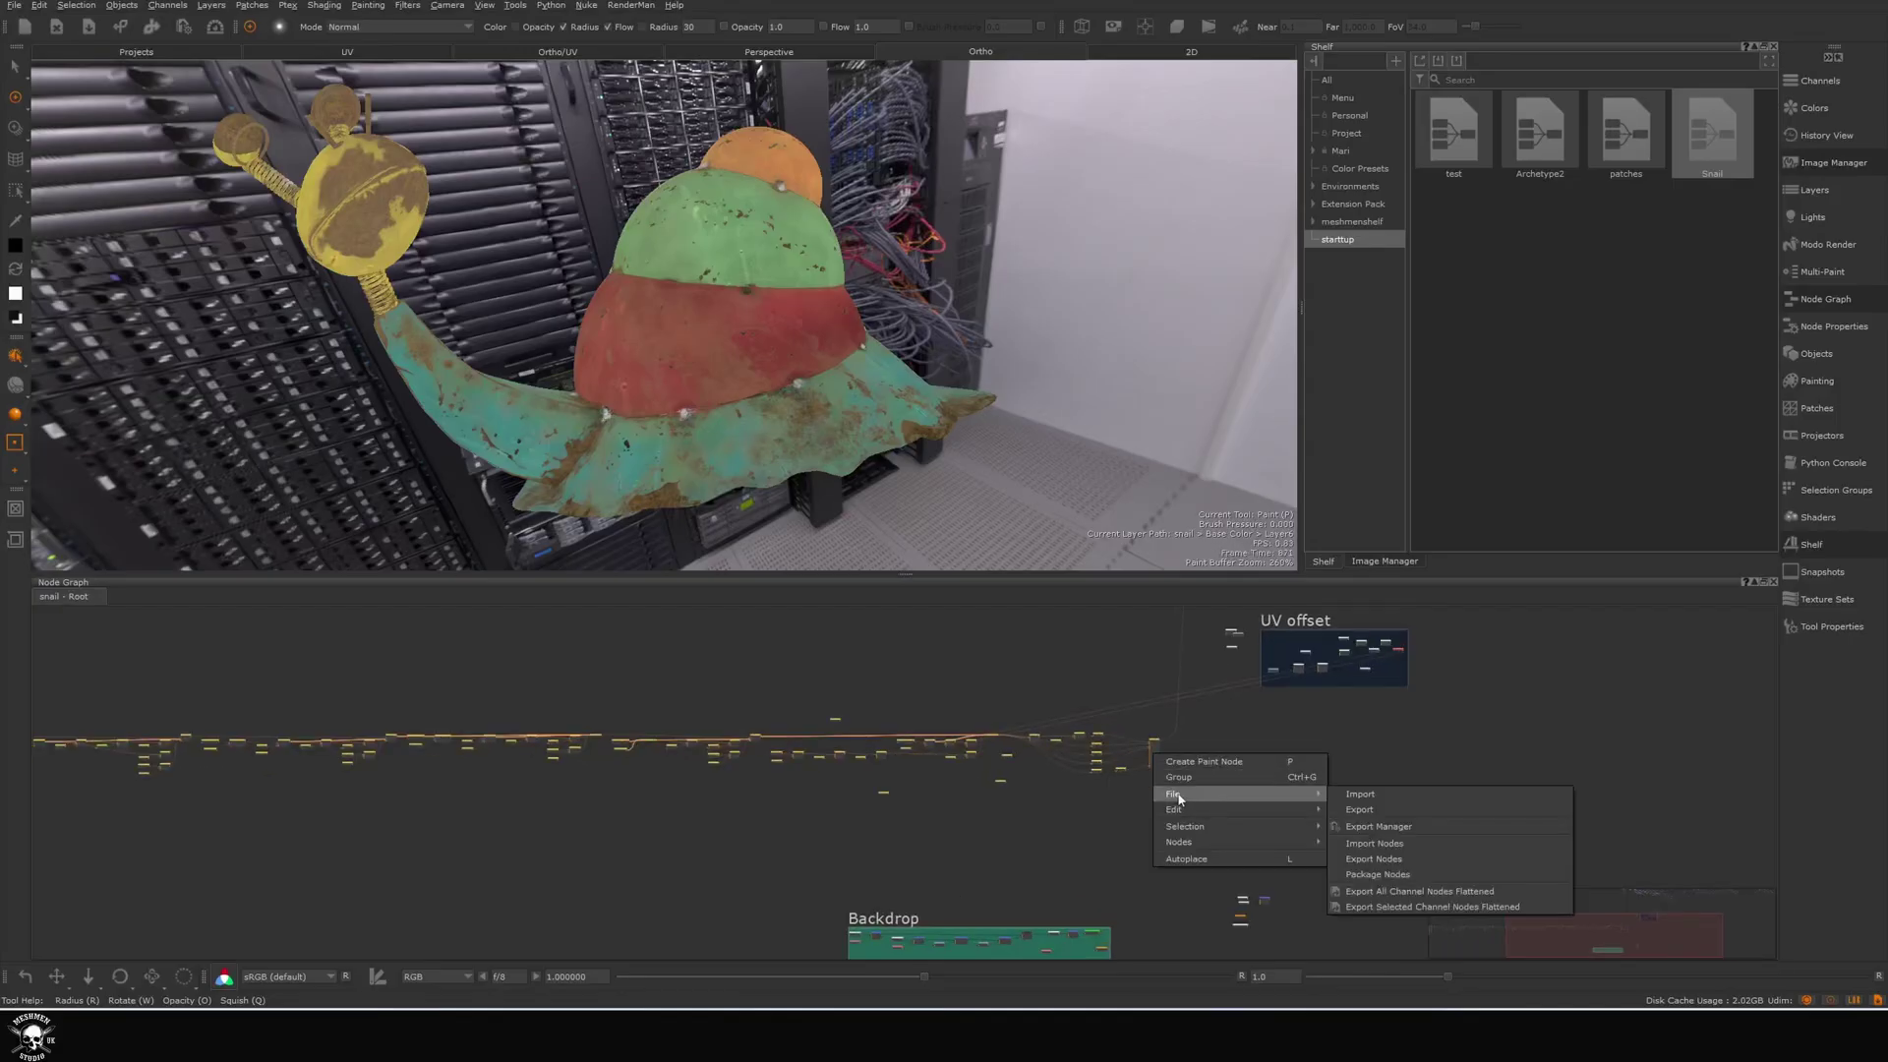
left_click(1377, 873)
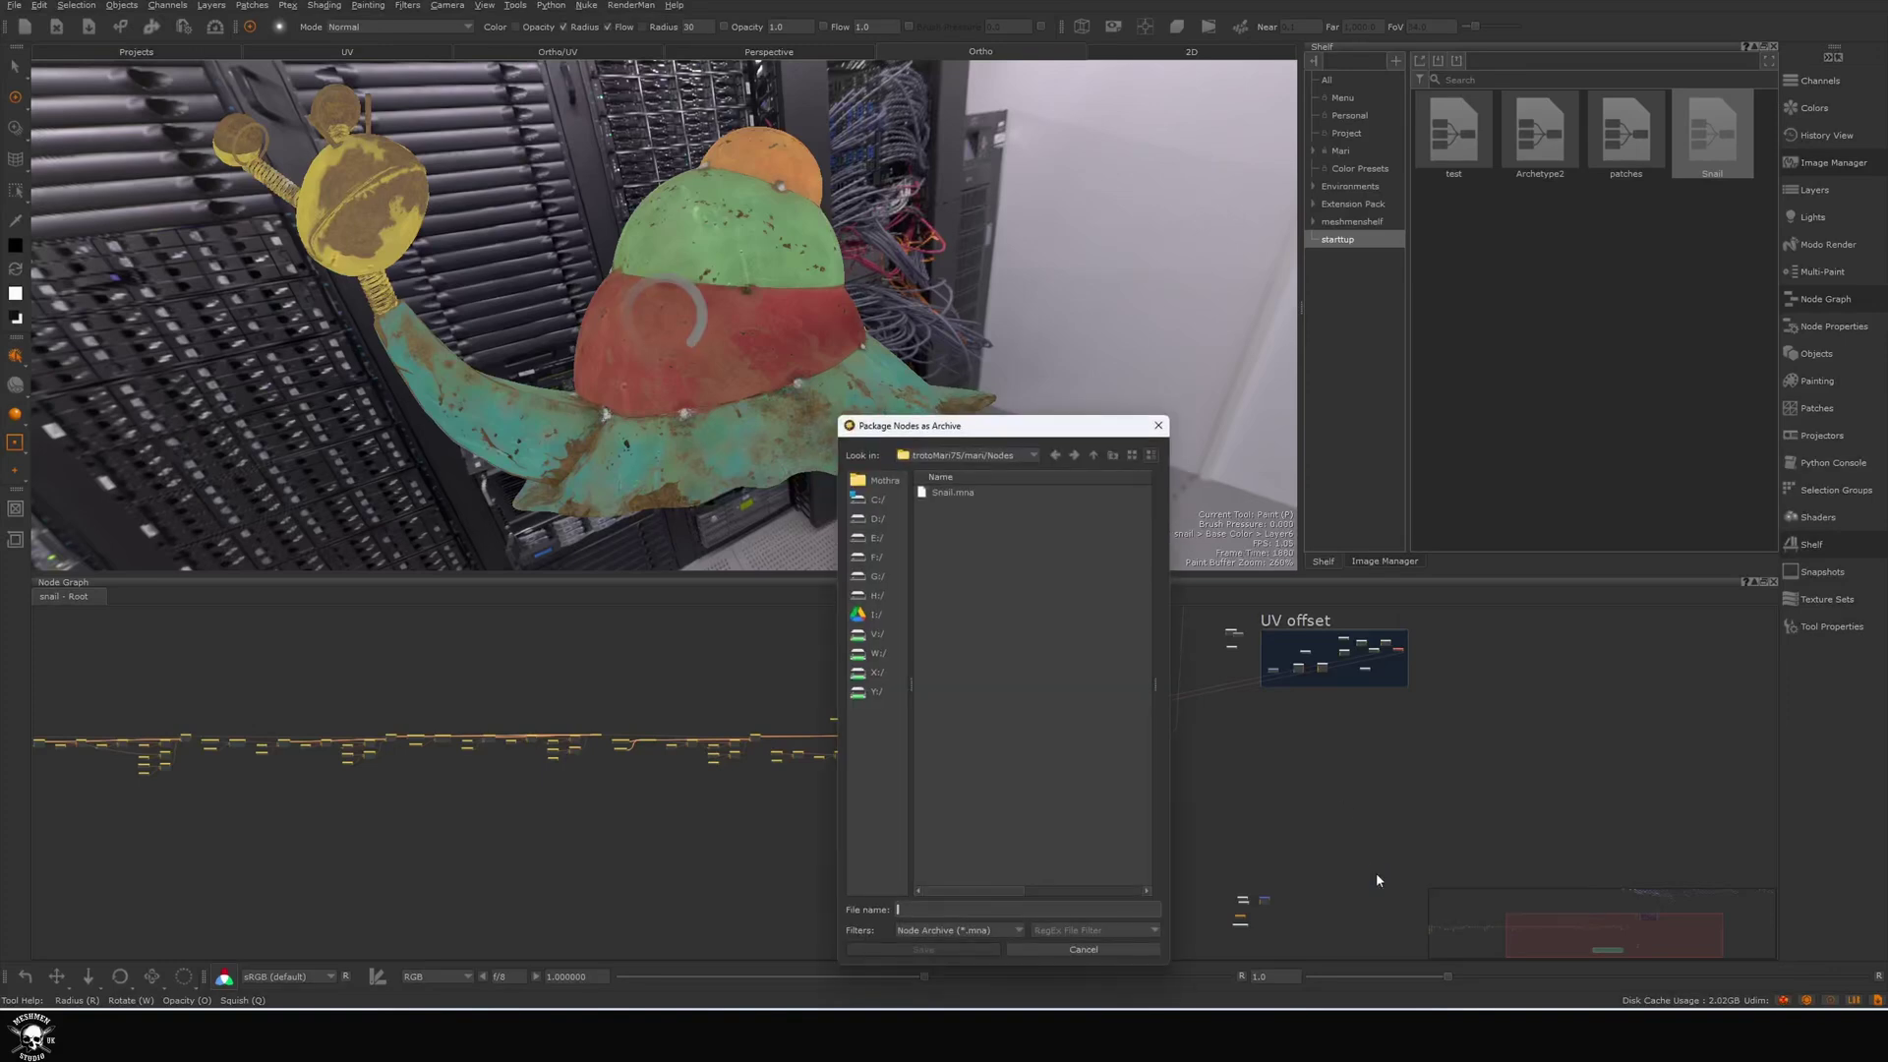
left_click(954, 493)
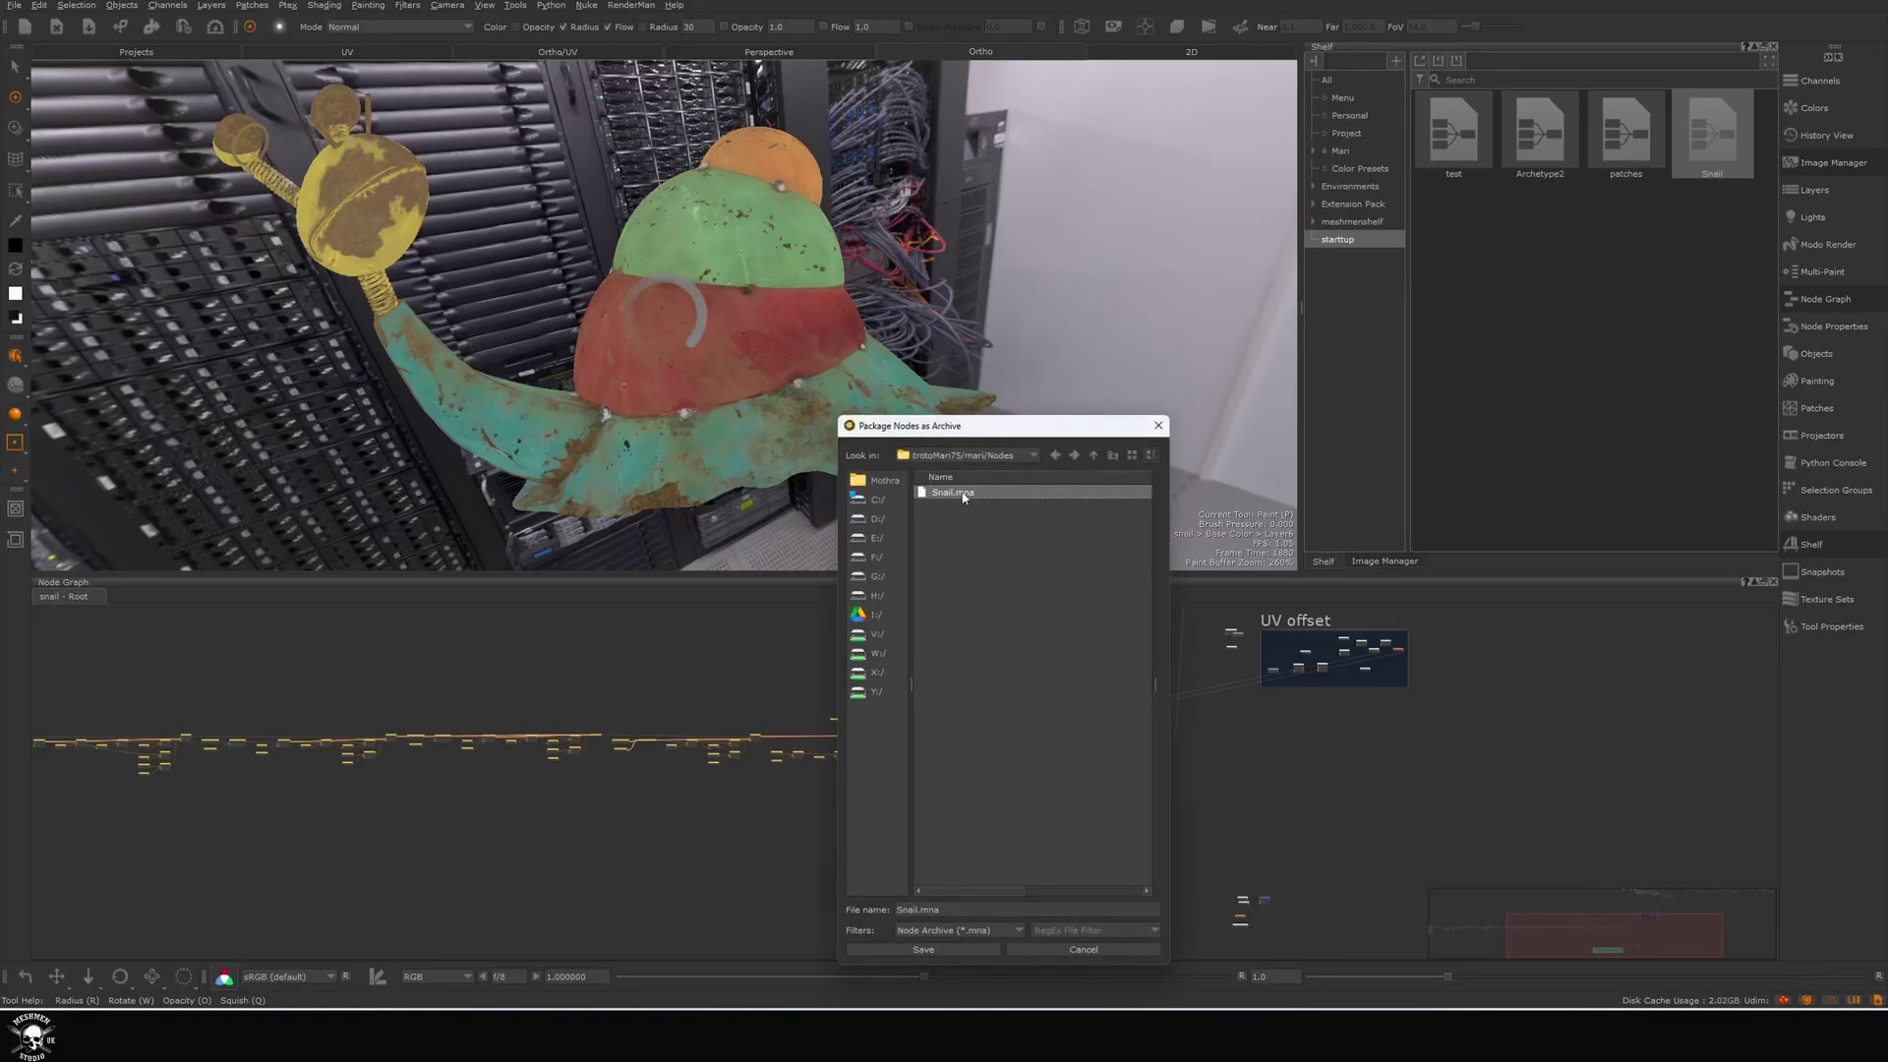
left_click(924, 950)
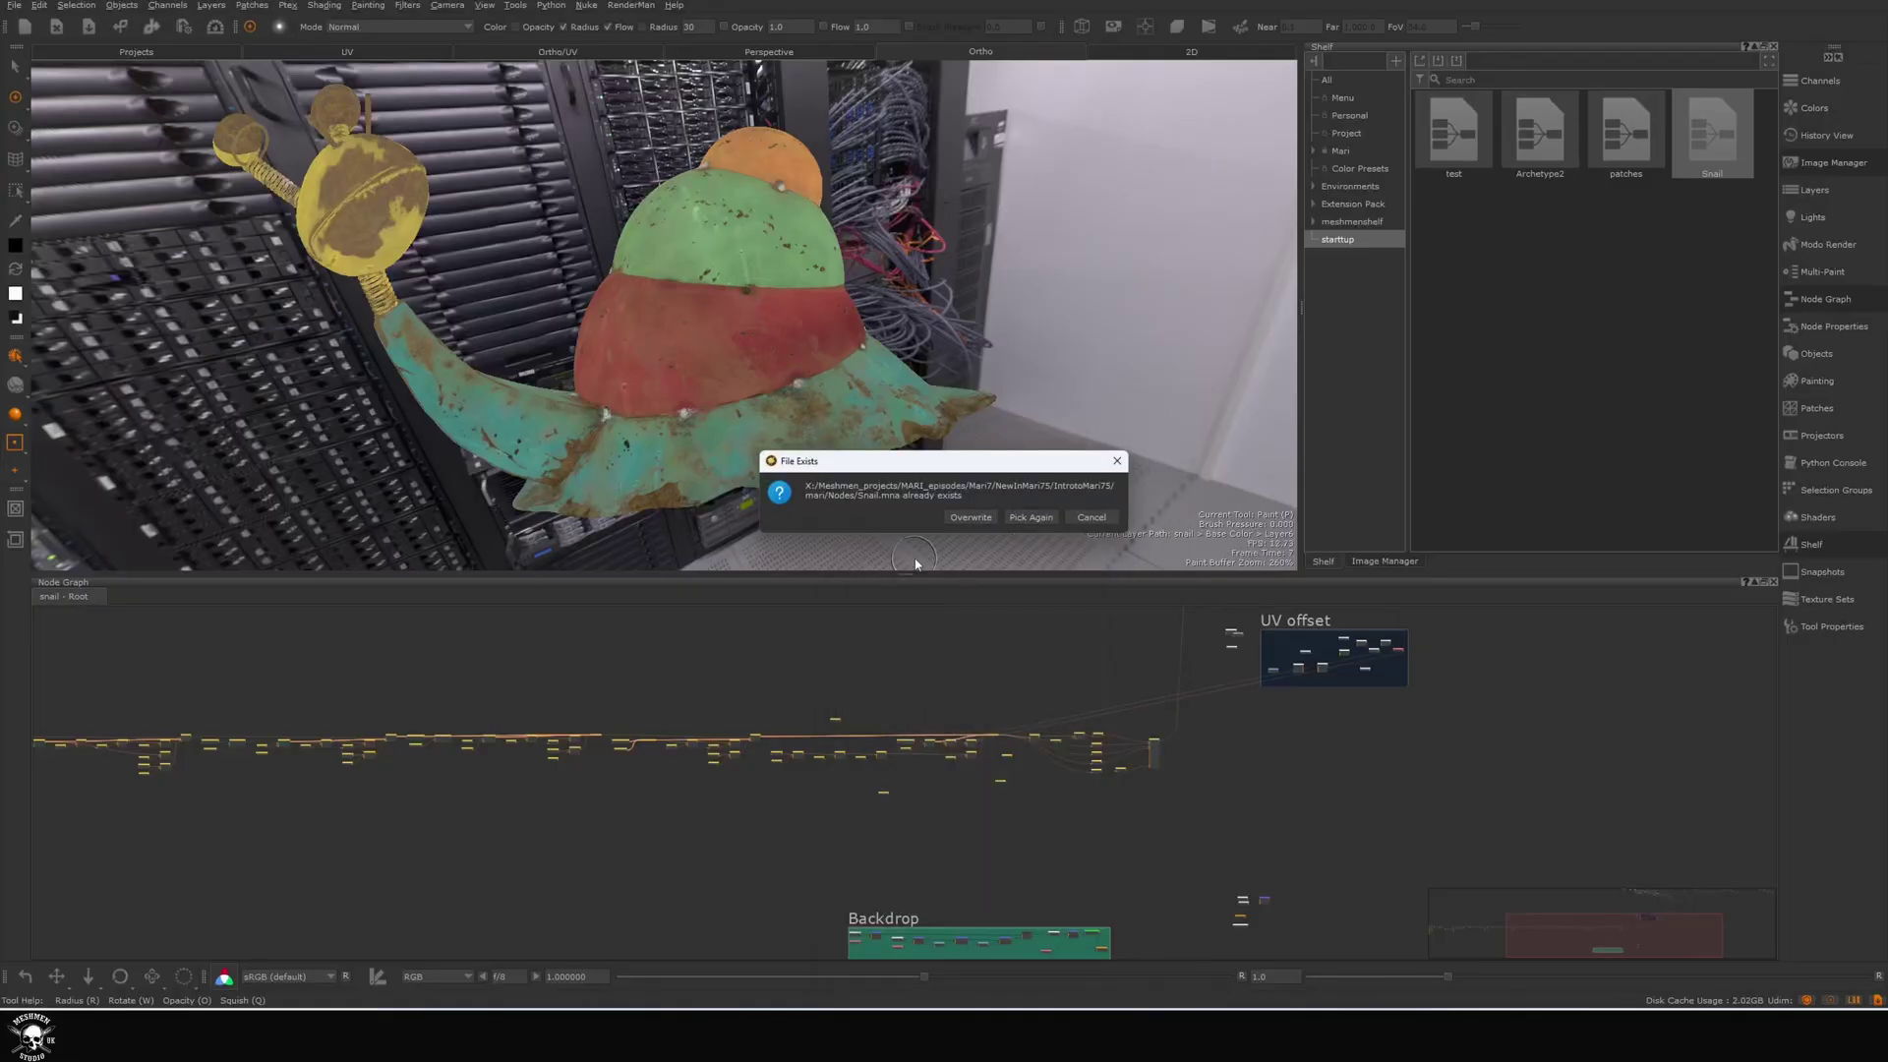
left_click(976, 522)
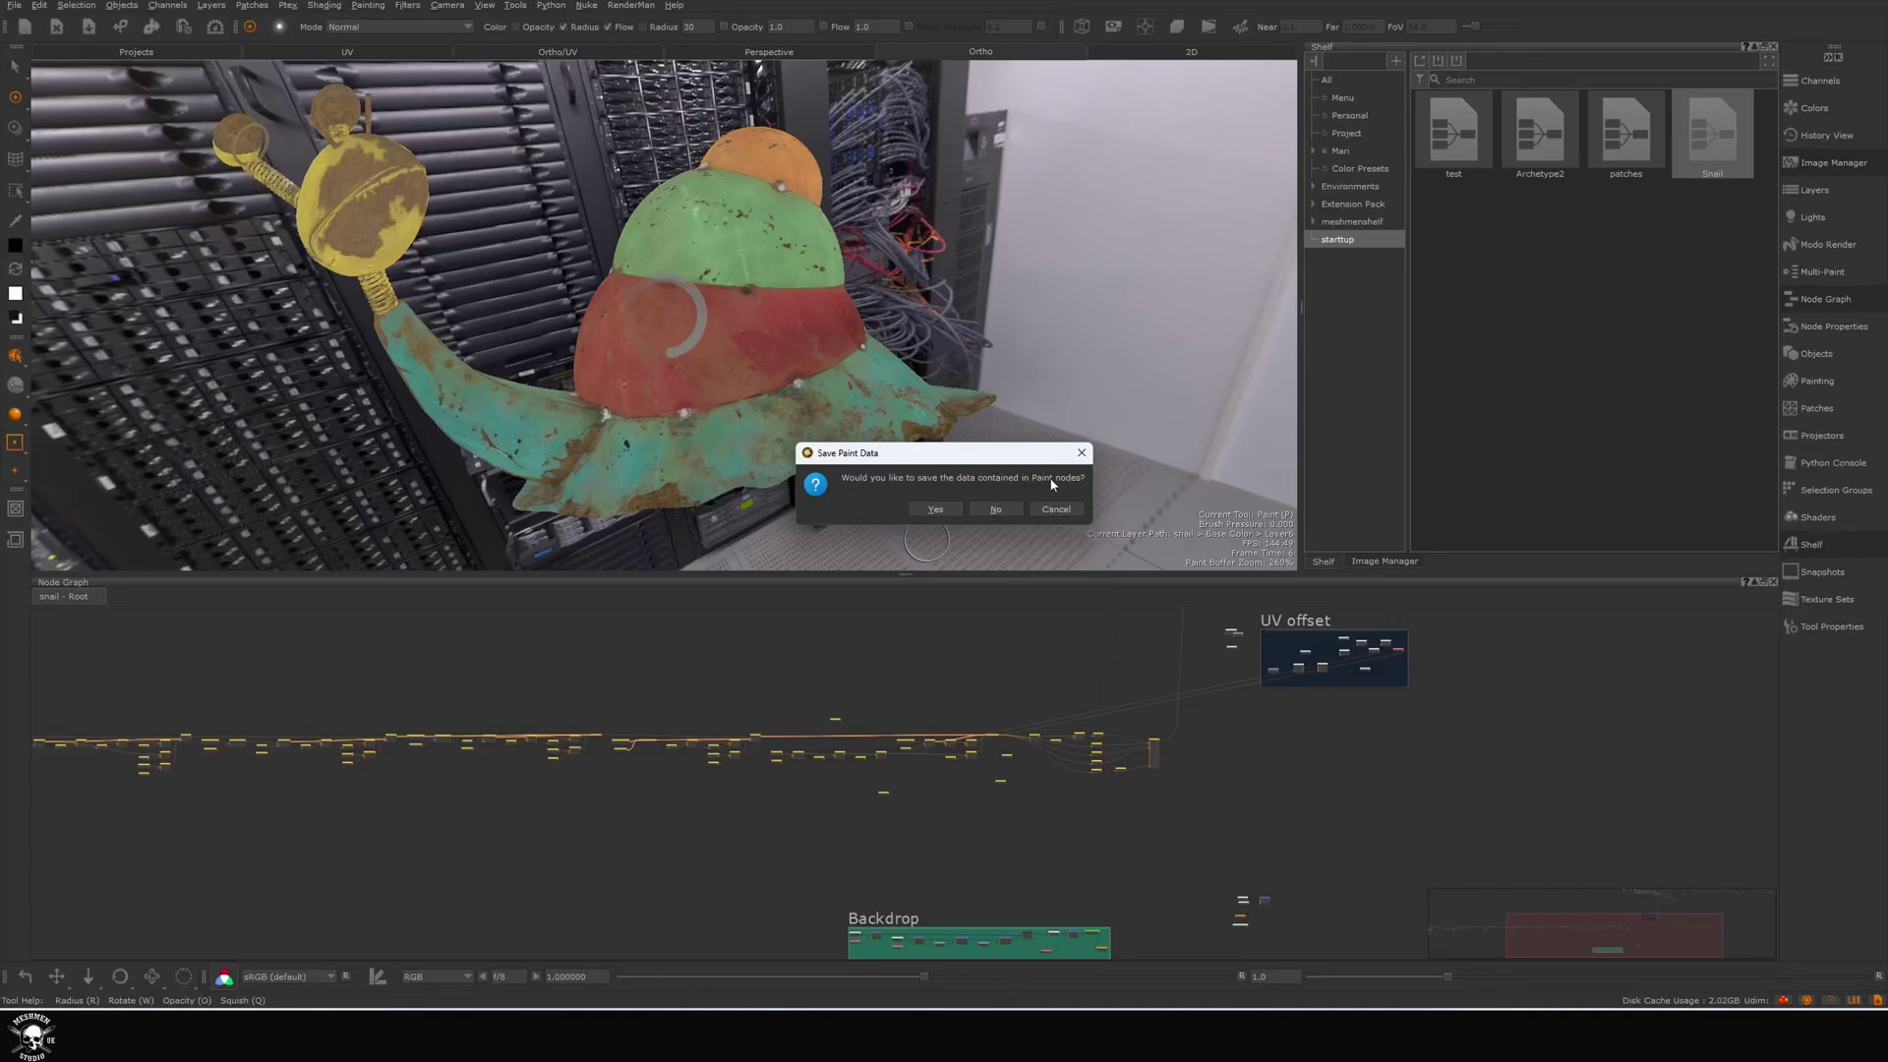
left_click(935, 510)
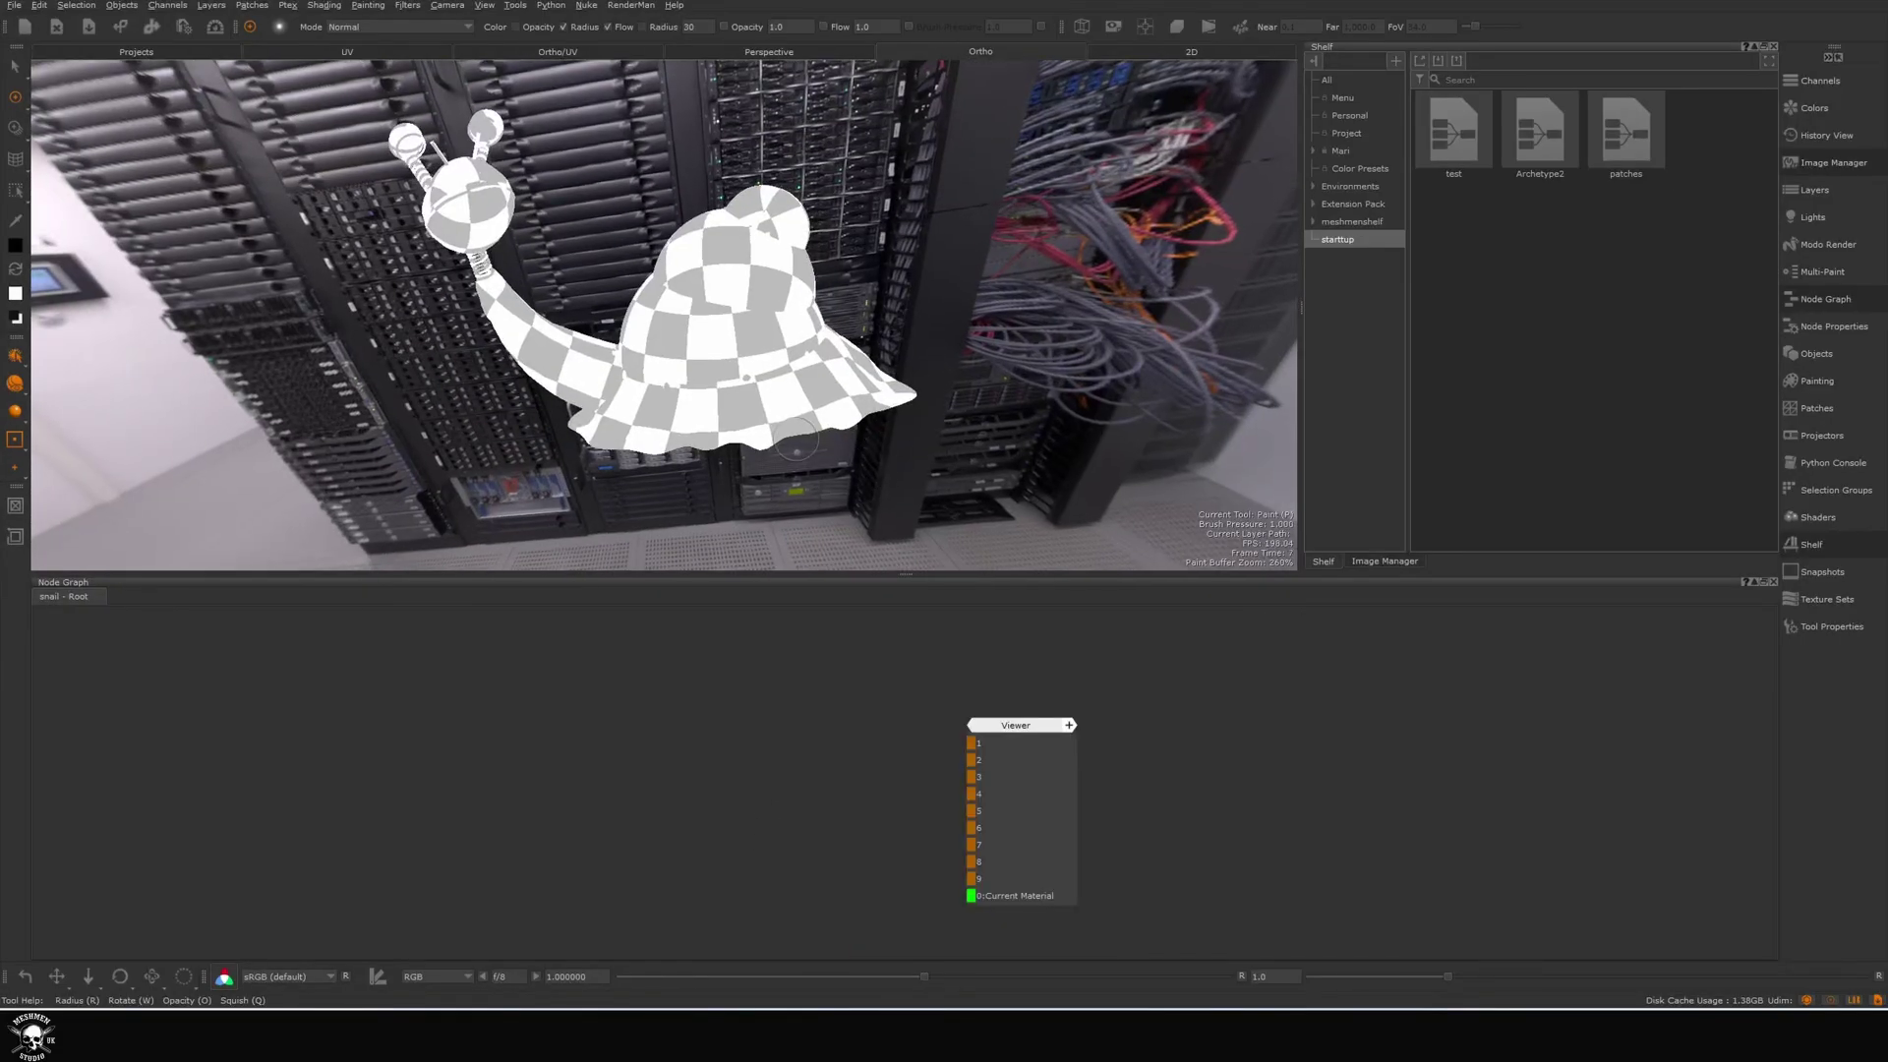
Import the Snail.mna node archive into the current shelf of the project with the untextured snail.
left_click_drag(796, 439, 889, 435, "alt")
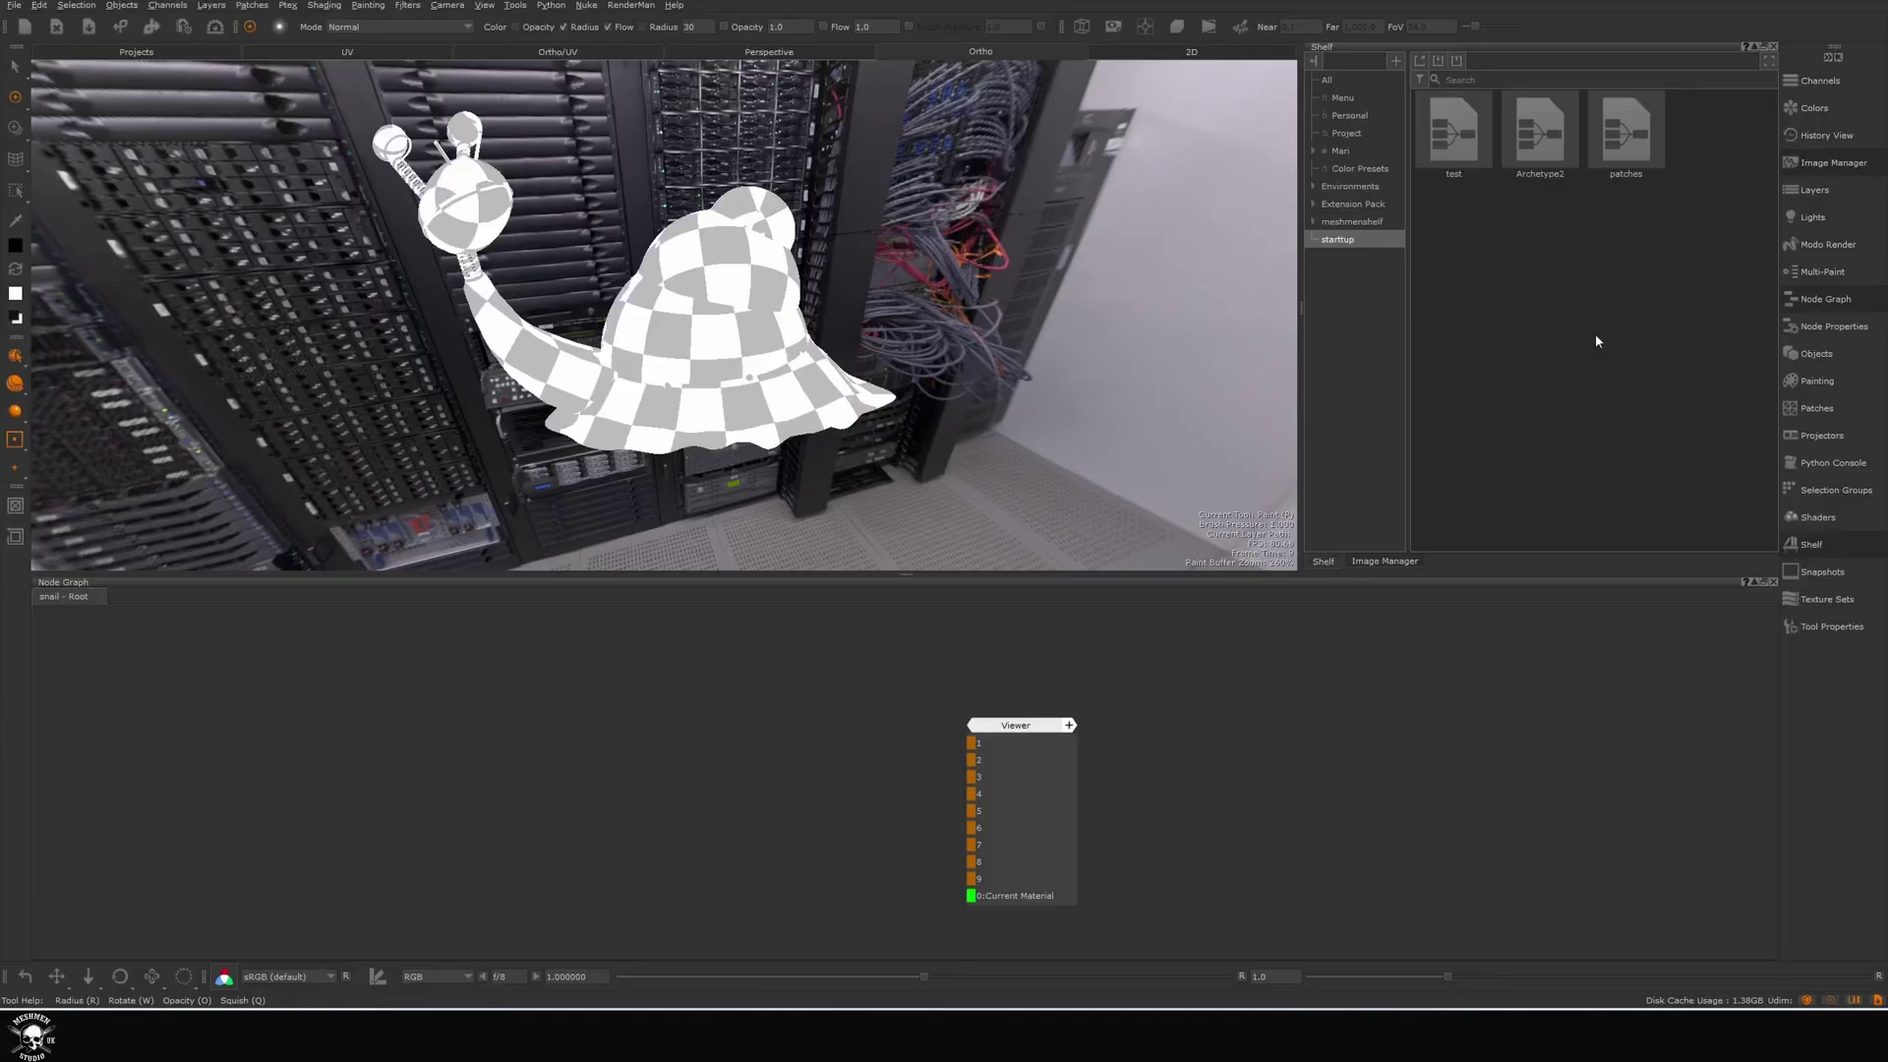
right_click(1624, 247)
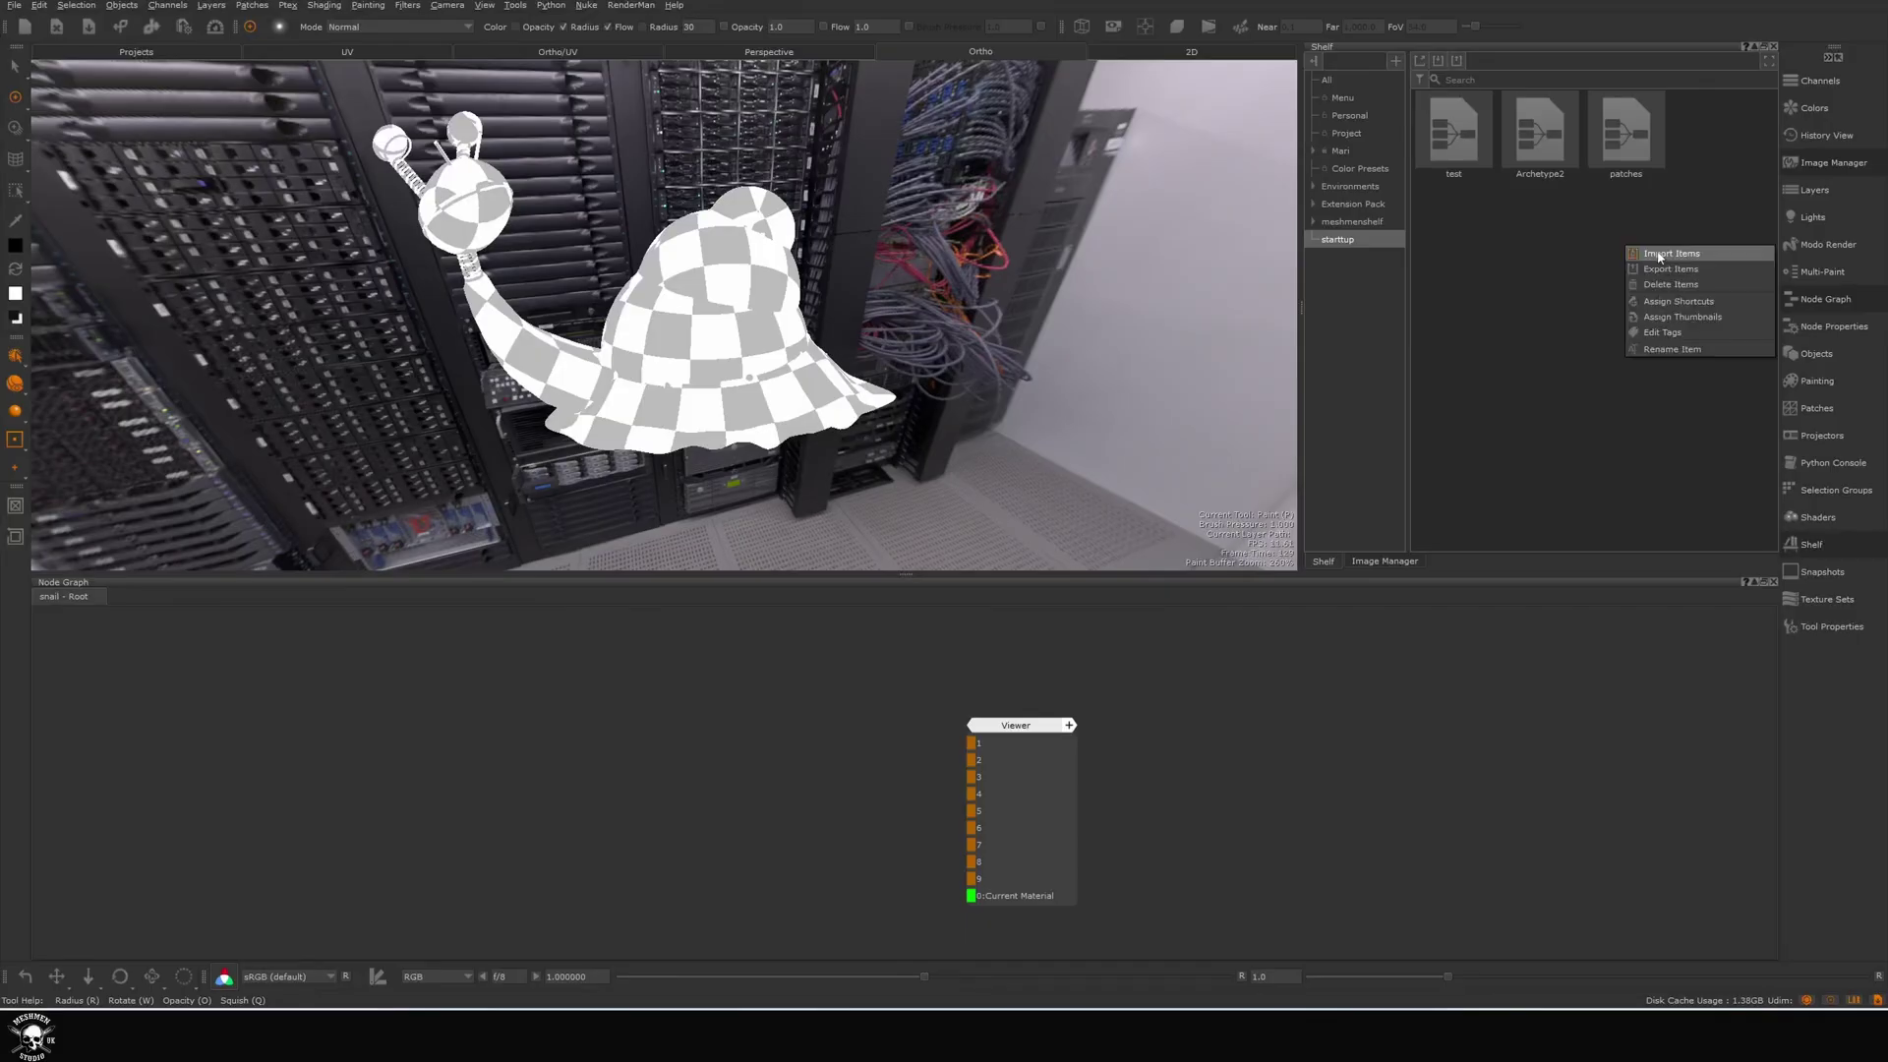
left_click(1656, 251)
left_click(946, 493)
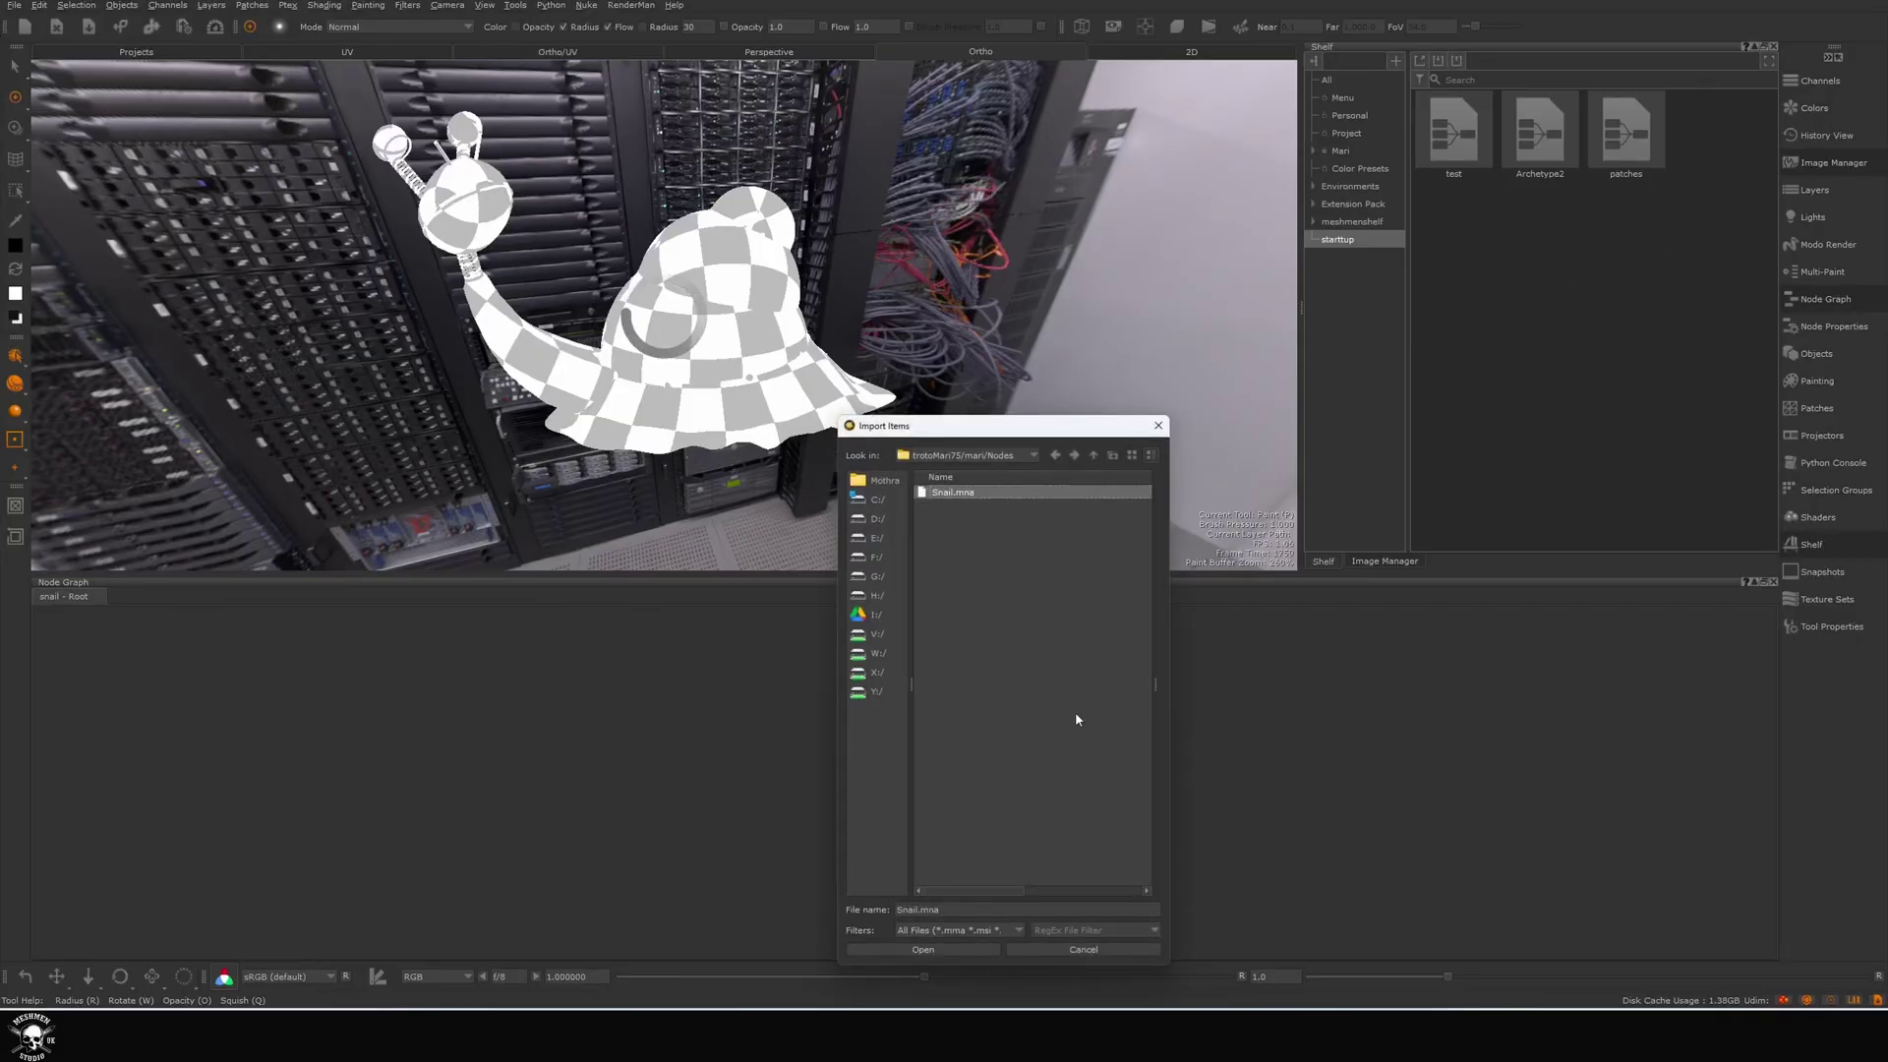
left_click(922, 950)
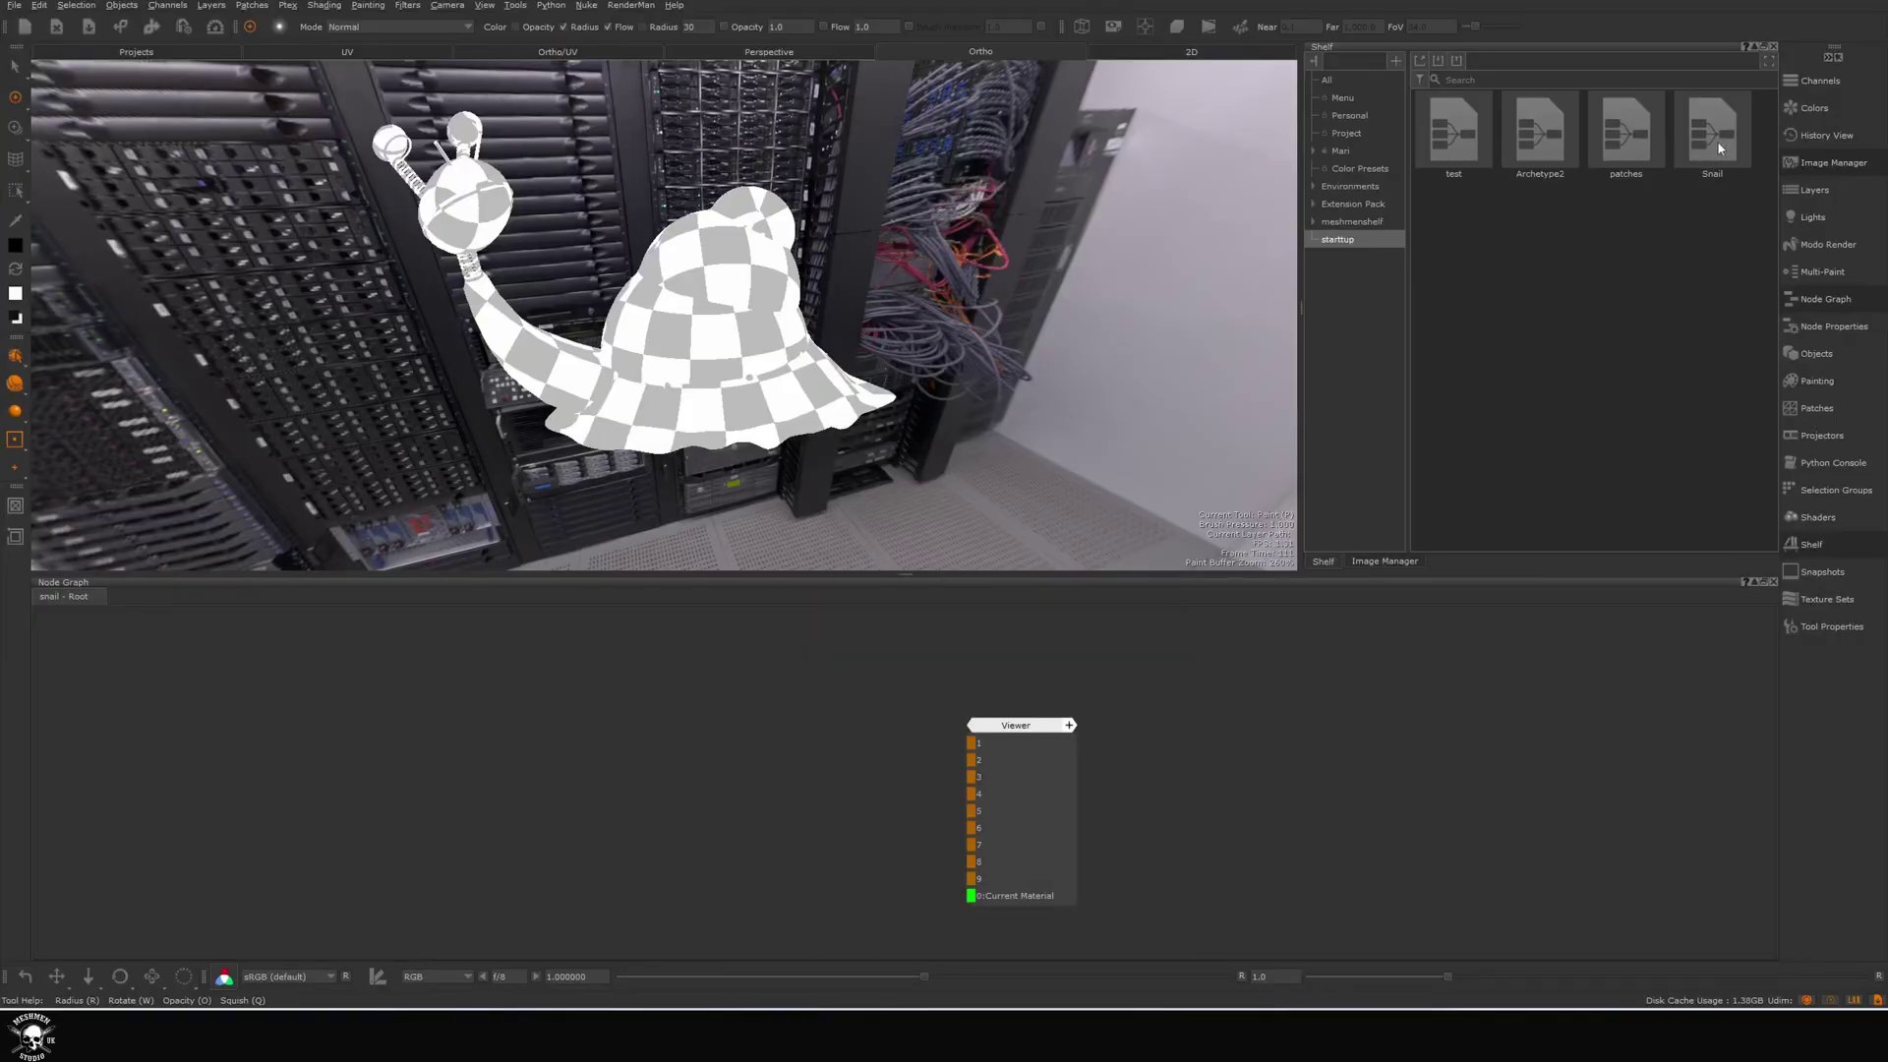
Place the Snail archive's nodes from the shelf into the empty Node Graph beside the Viewer node.
left_click_drag(1719, 149, 655, 794)
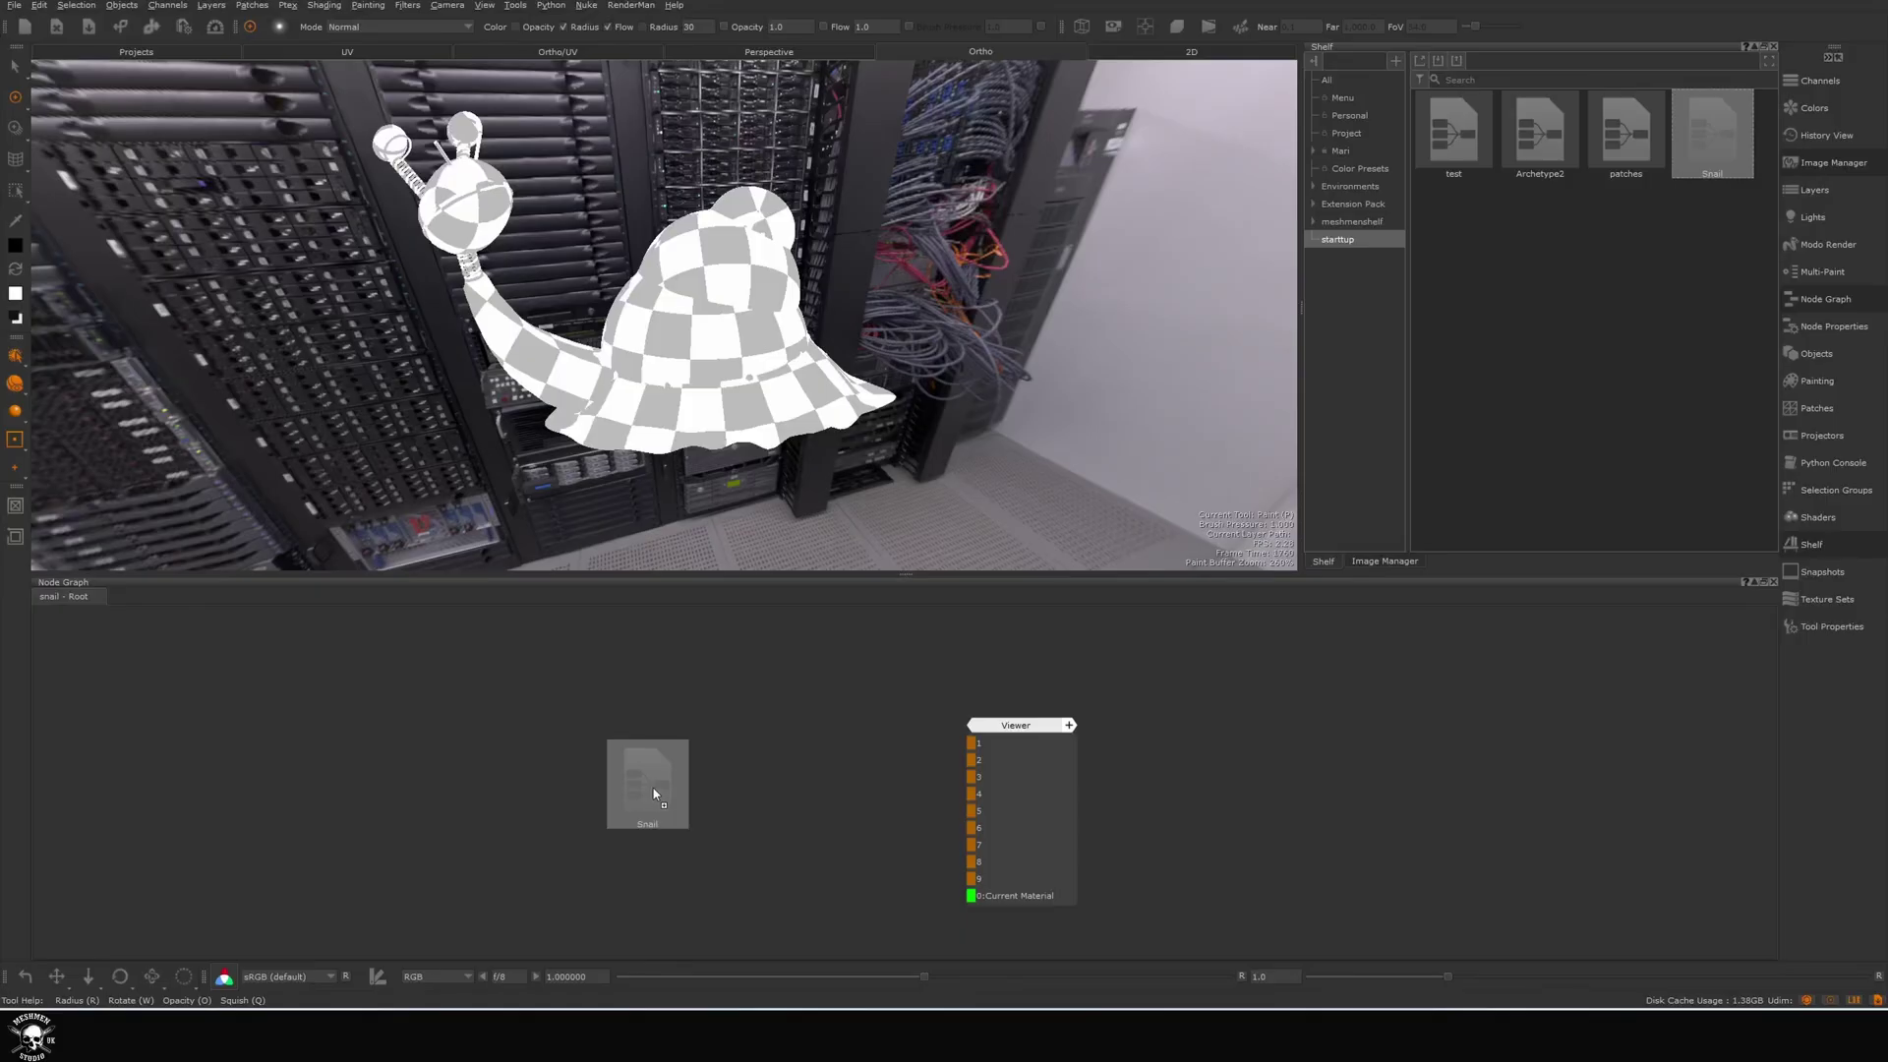
scroll(1383, 784, "down", 5)
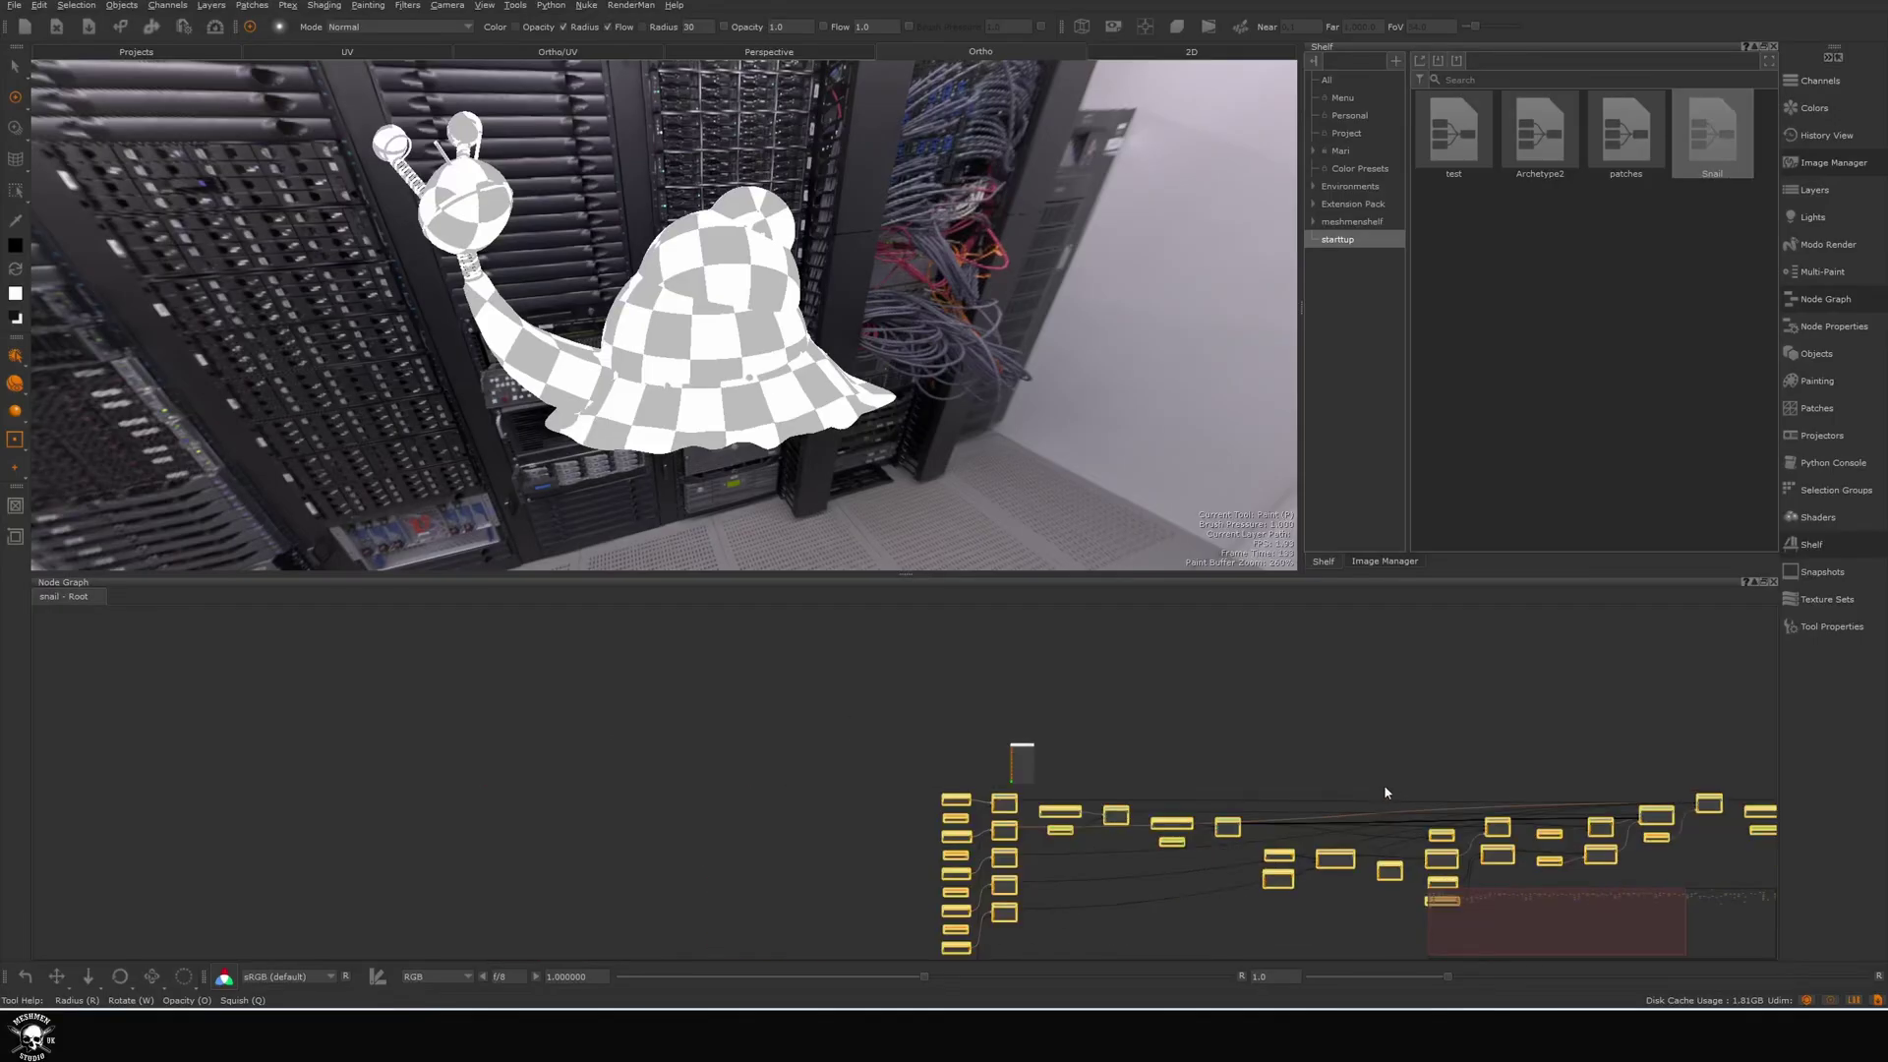
middle_click_drag(1529, 773, 982, 780)
left_click(985, 780)
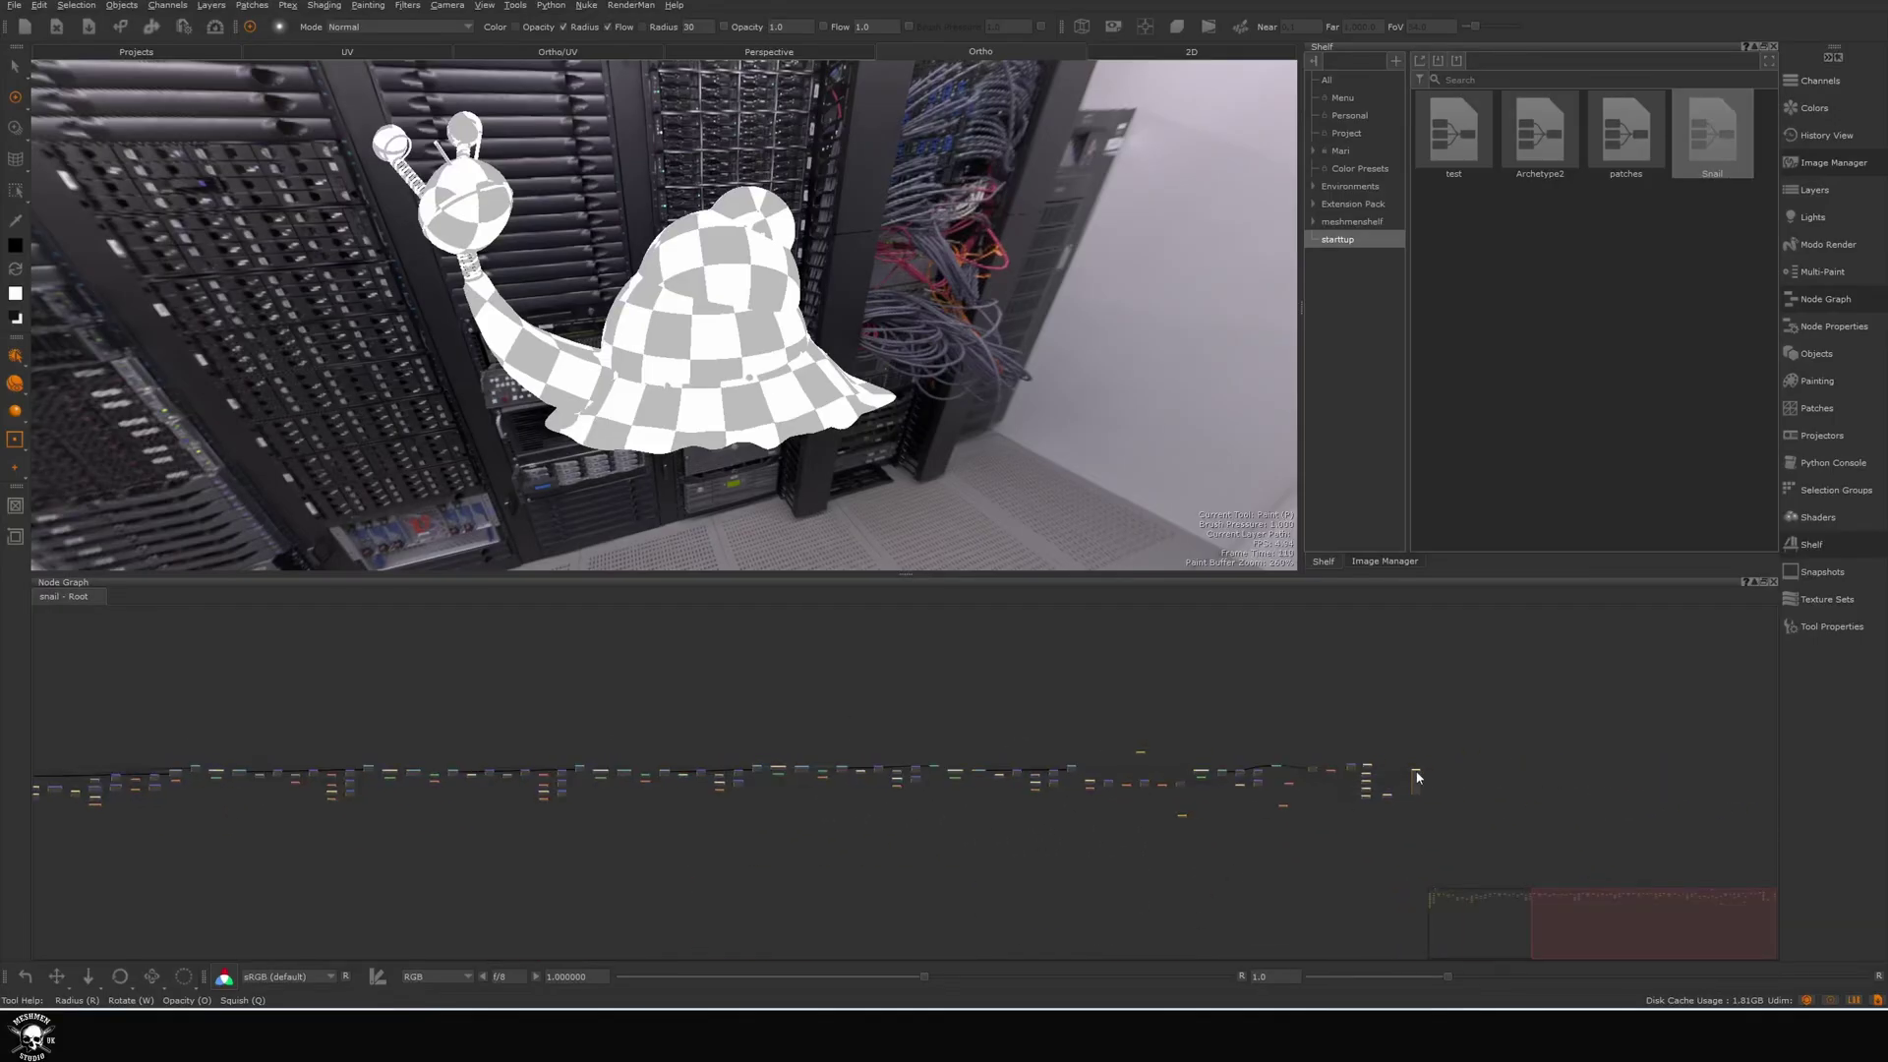
Show the imported Principled BRDF shader at the chain's end through the Viewer and inspect the textured snail from a closer angle.
scroll(1420, 781, "up", 10)
left_click_drag(1037, 694, 1035, 682)
left_click_drag(1439, 740, 1453, 714)
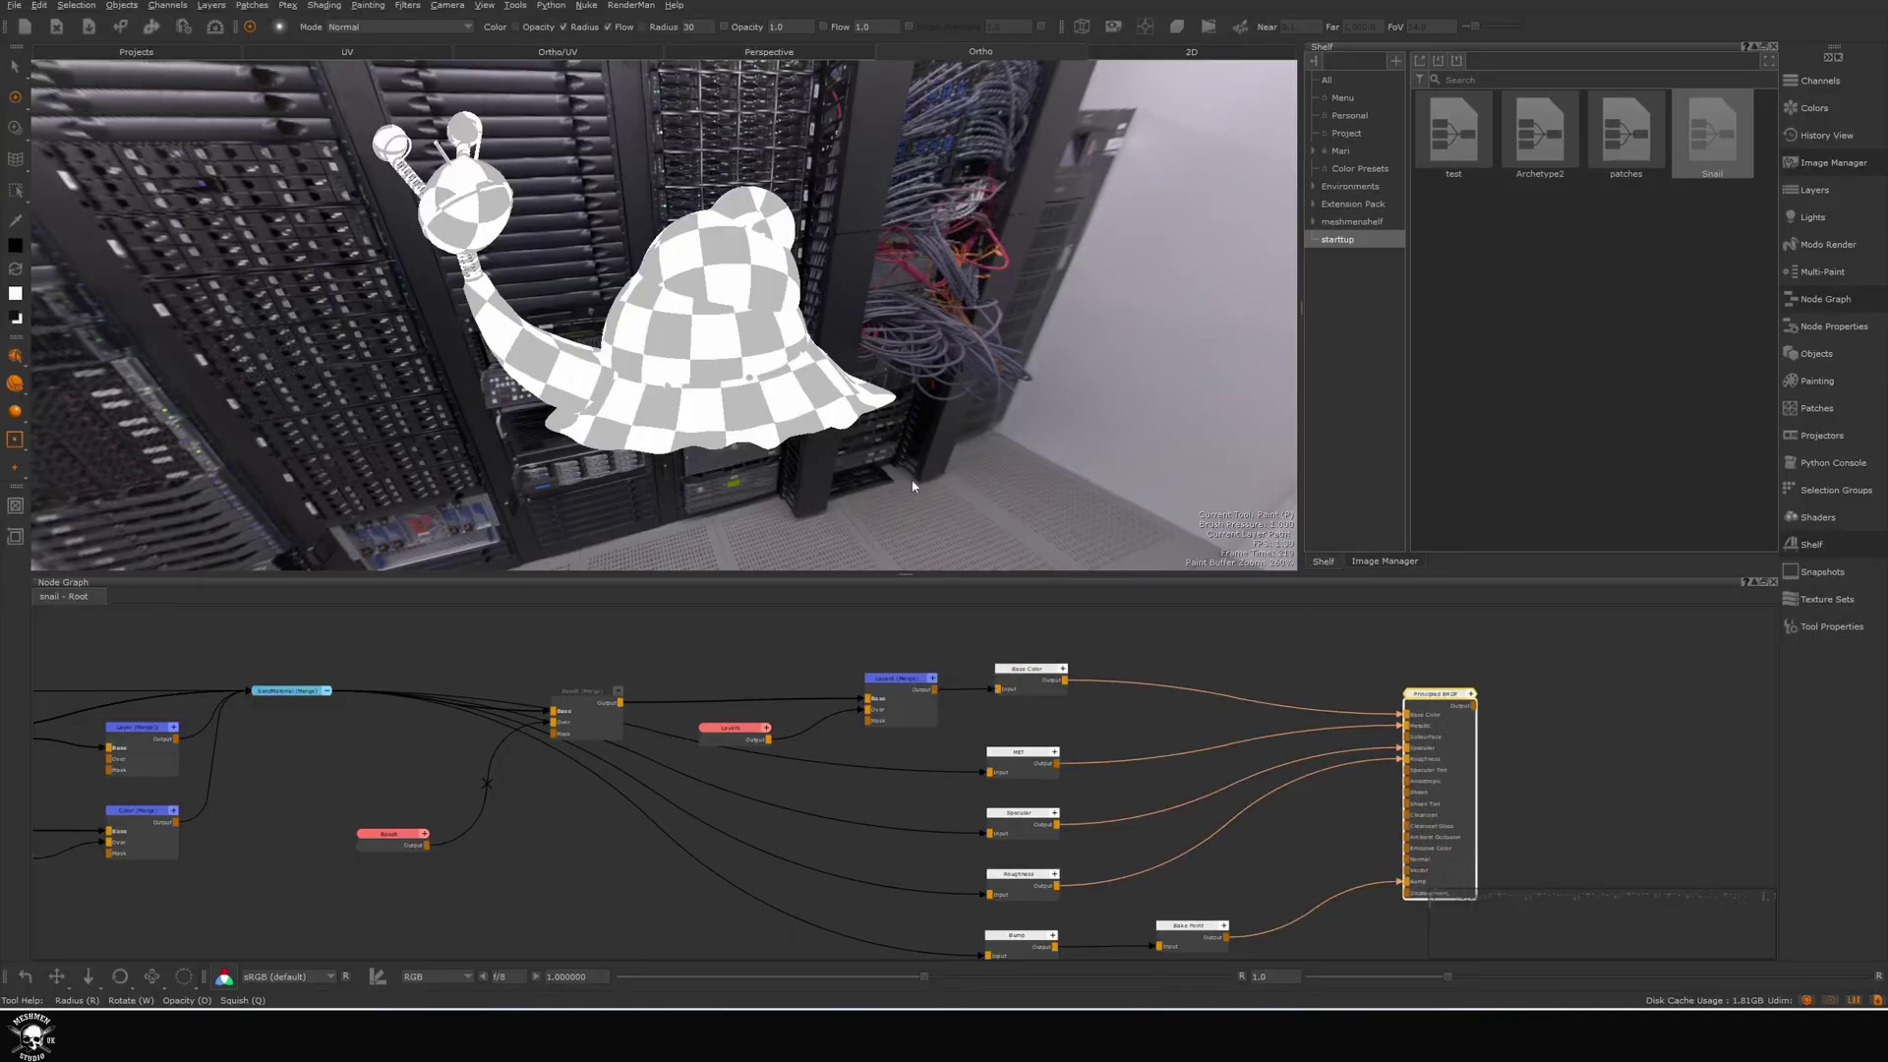
right_click_drag(758, 328, 688, 423, "alt")
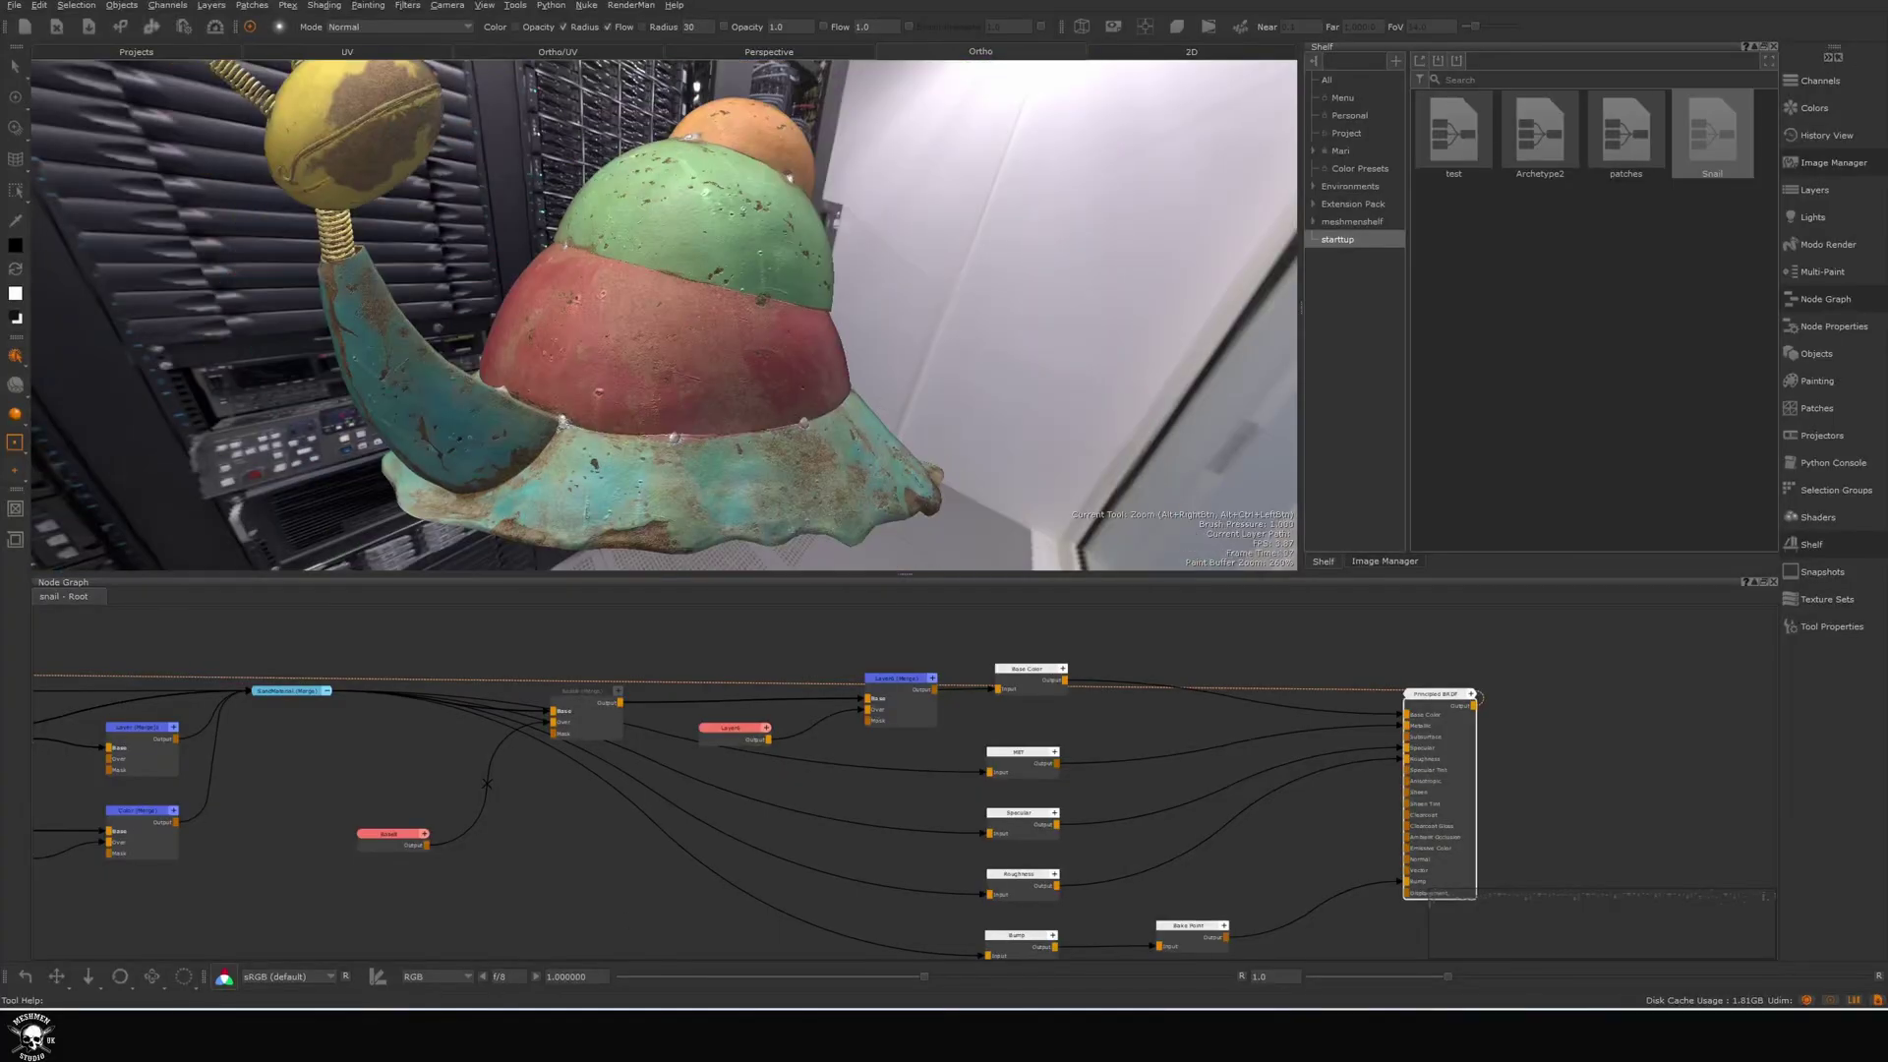
left_click(452, 919)
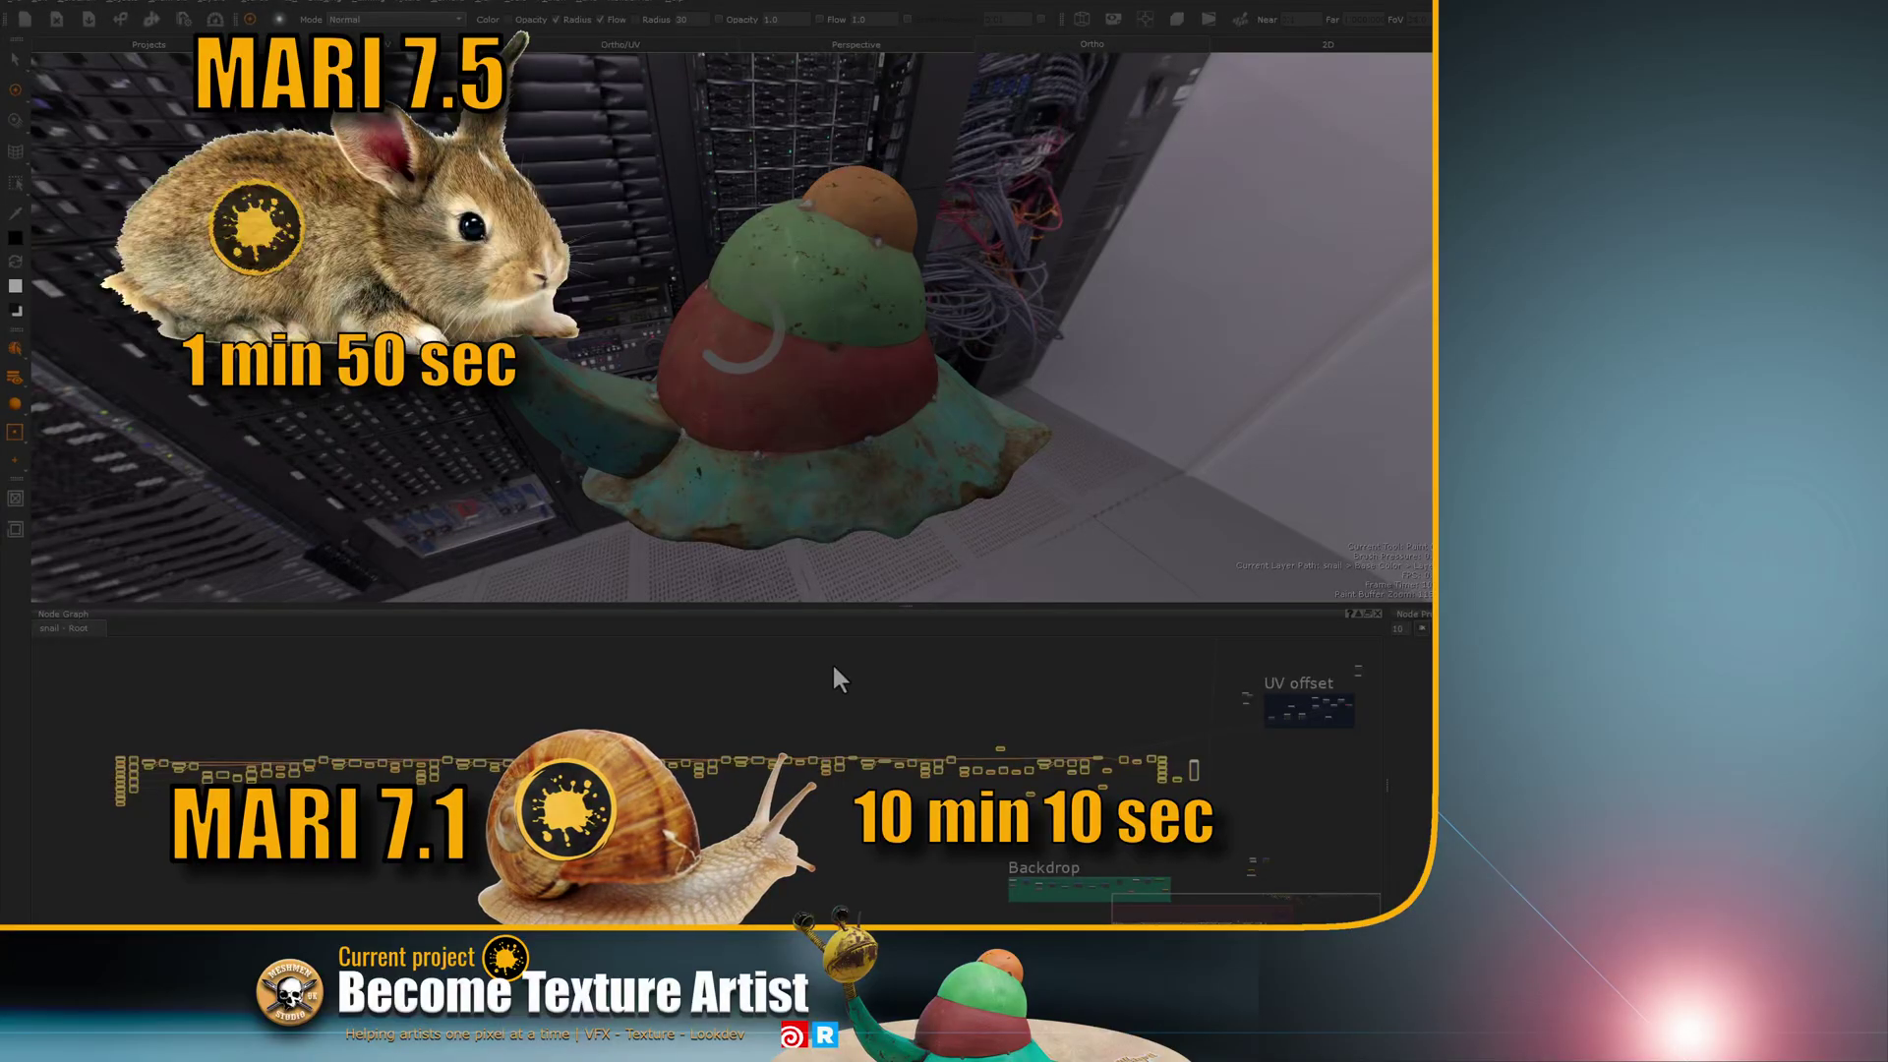